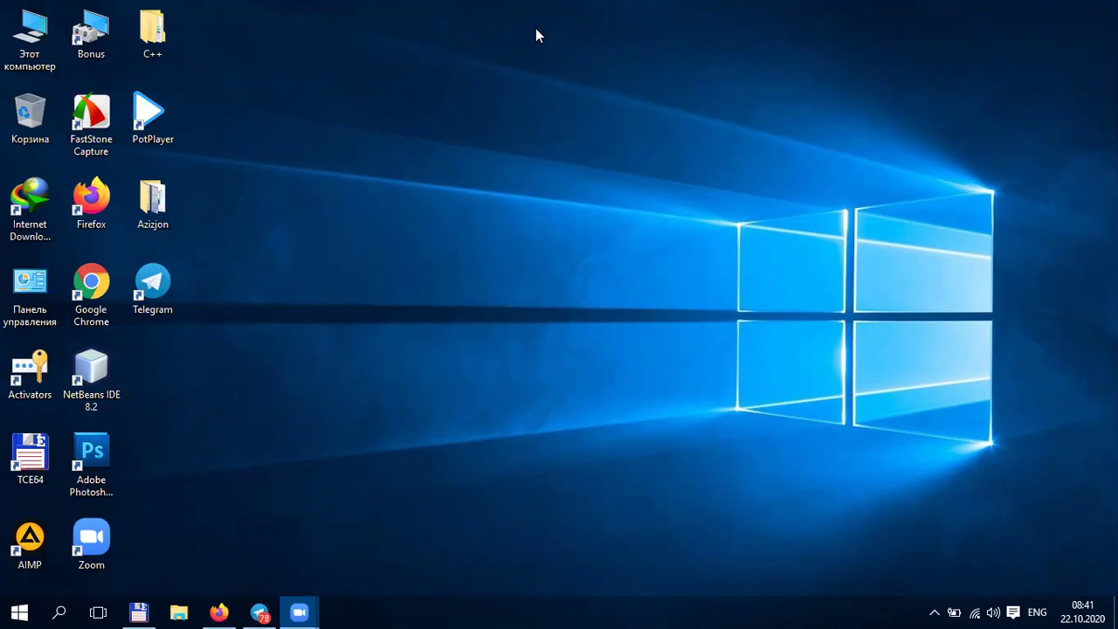
Switch to Telegram and locate the codeblocks-08.02.exe file in the DASTURLASH I 2020-2021 group chat.
click(259, 612)
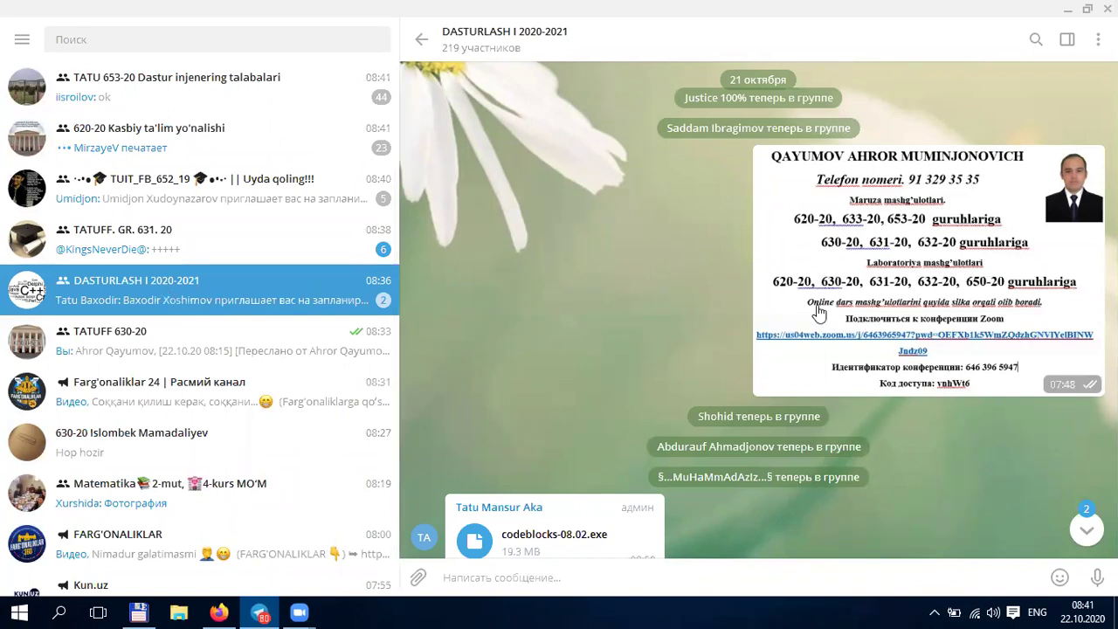
scroll(818, 315, down, 1)
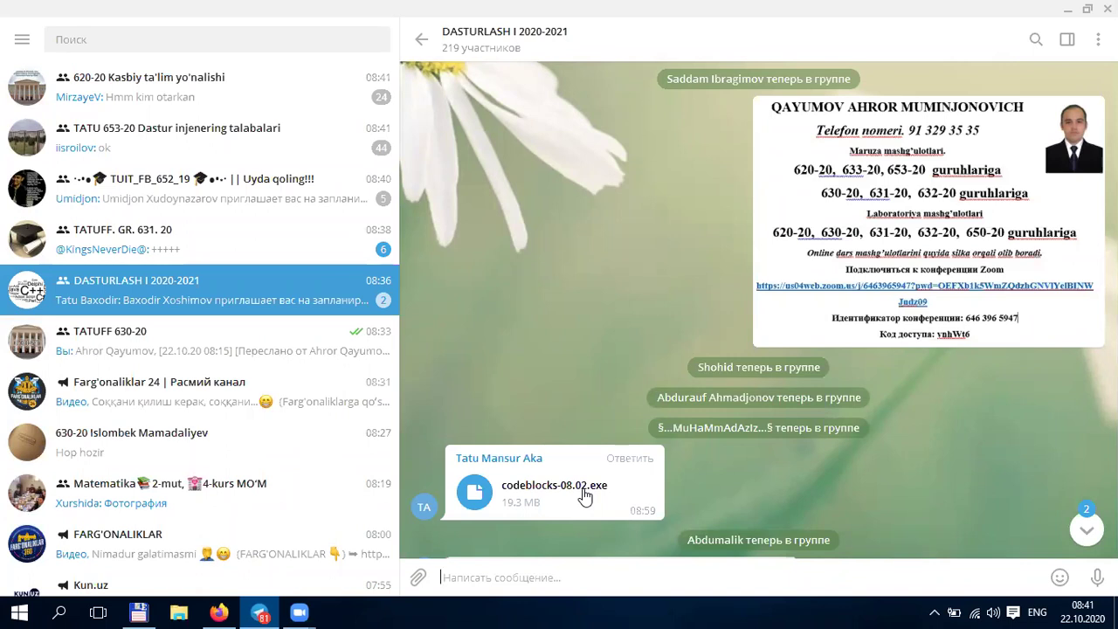
Switch to Firefox and search Google for "codebloks" in a new tab.
click(218, 612)
click(203, 19)
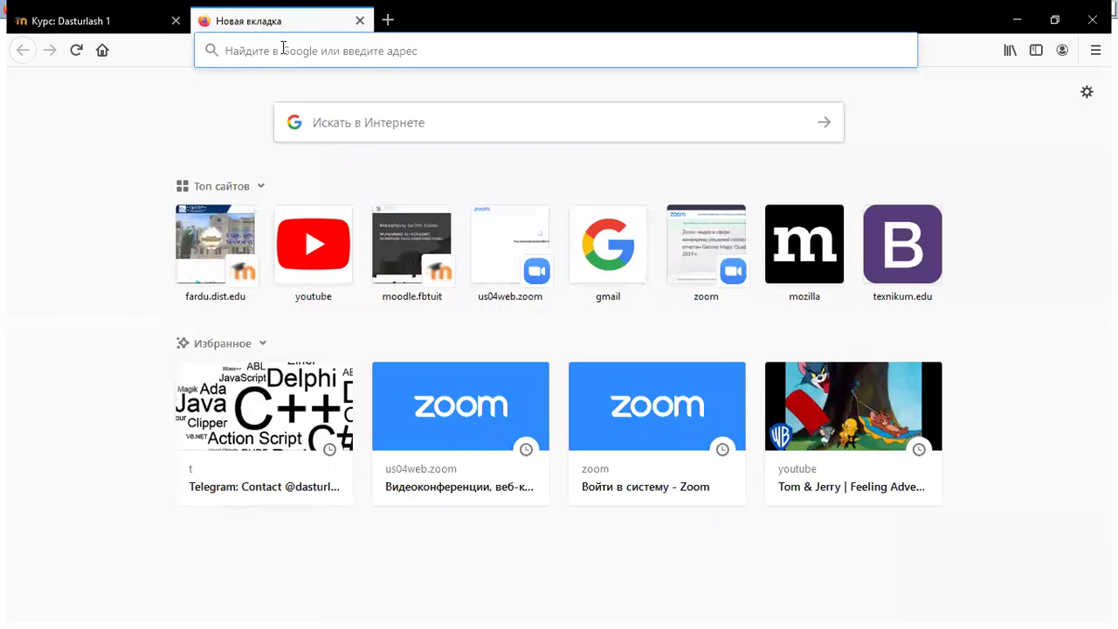
click(282, 50)
text(cod)
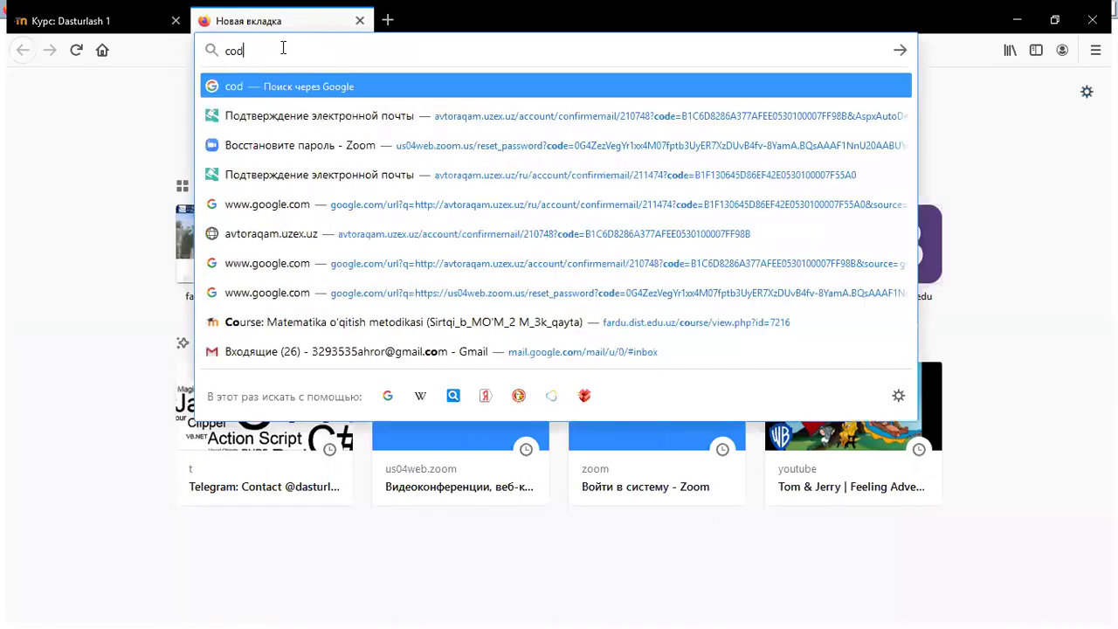
text(ebloks)
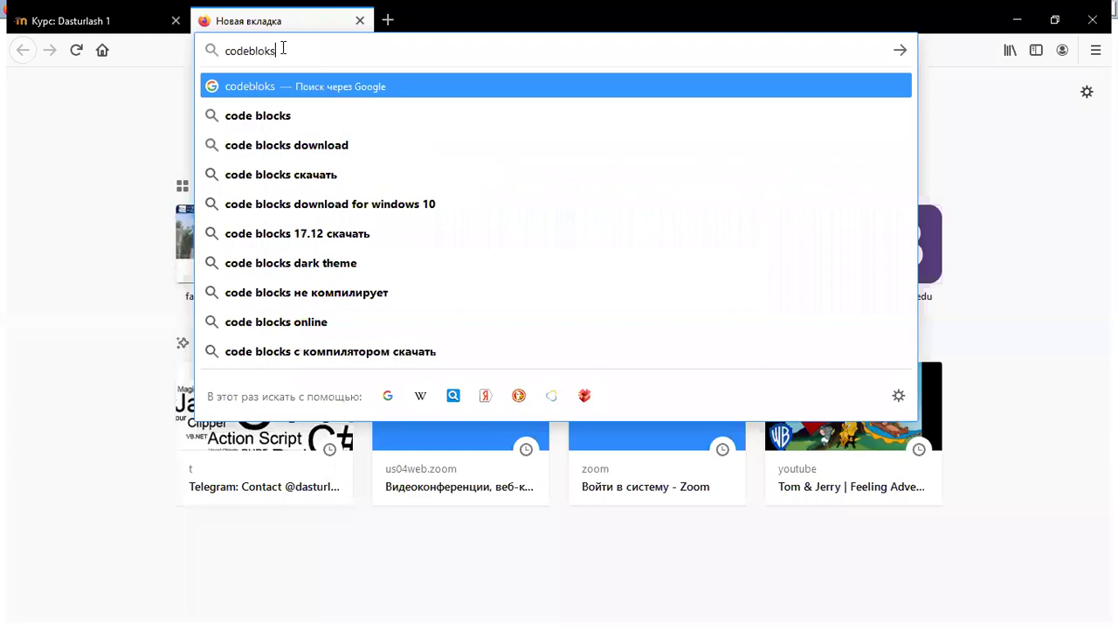
key(Return)
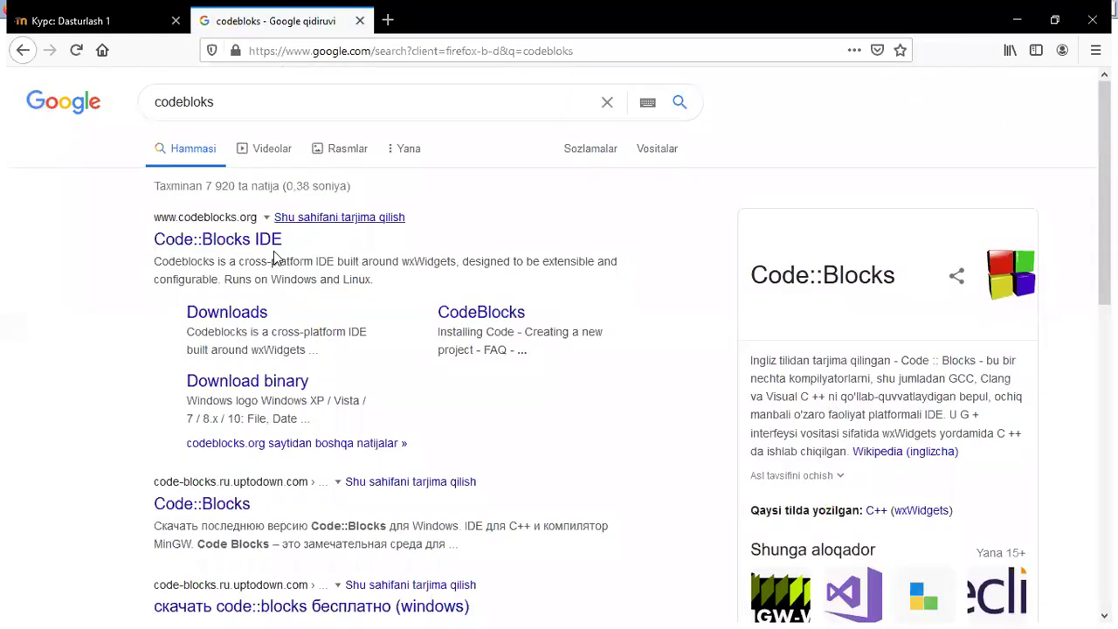
click(218, 248)
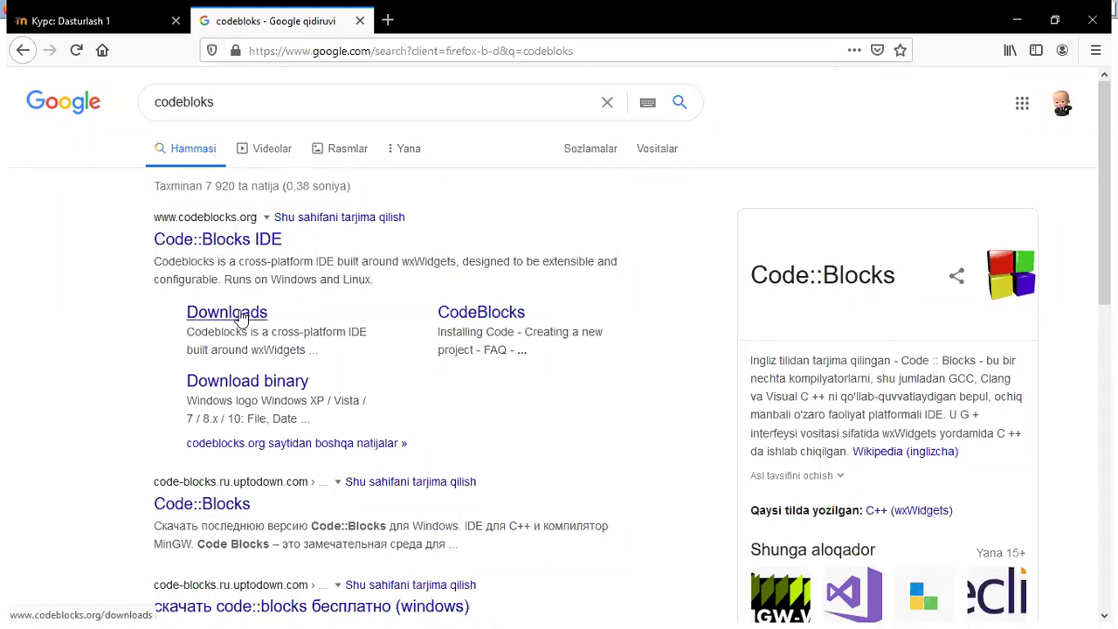
Replace the Google query with the suggested "visual studio code" and run the search.
drag(214, 114, 131, 111)
click(70, 308)
triple_click(250, 102)
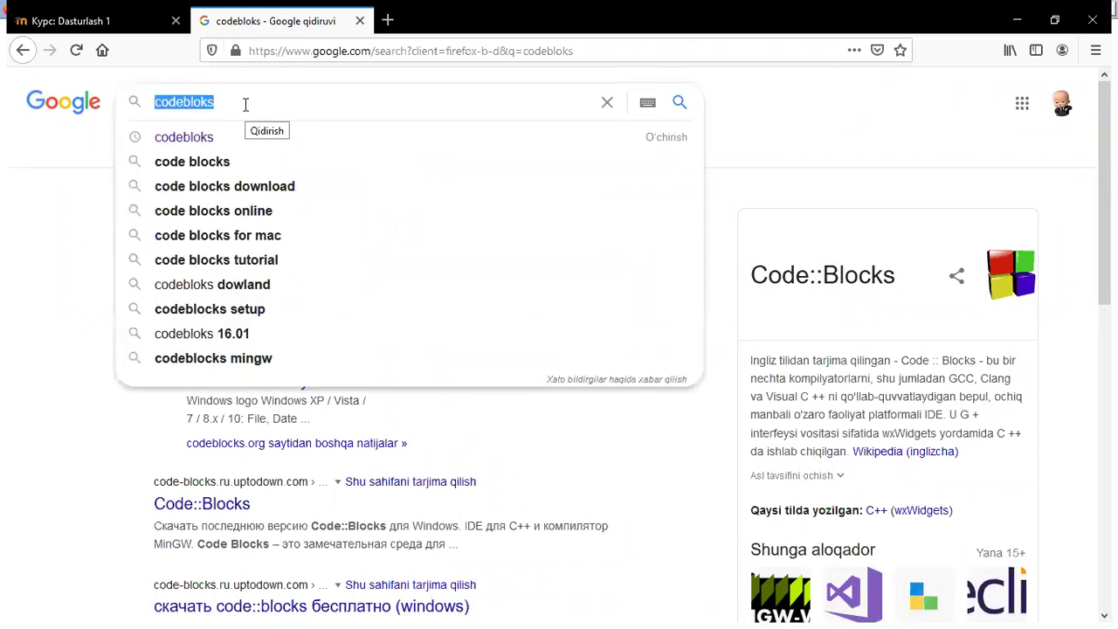
text(v)
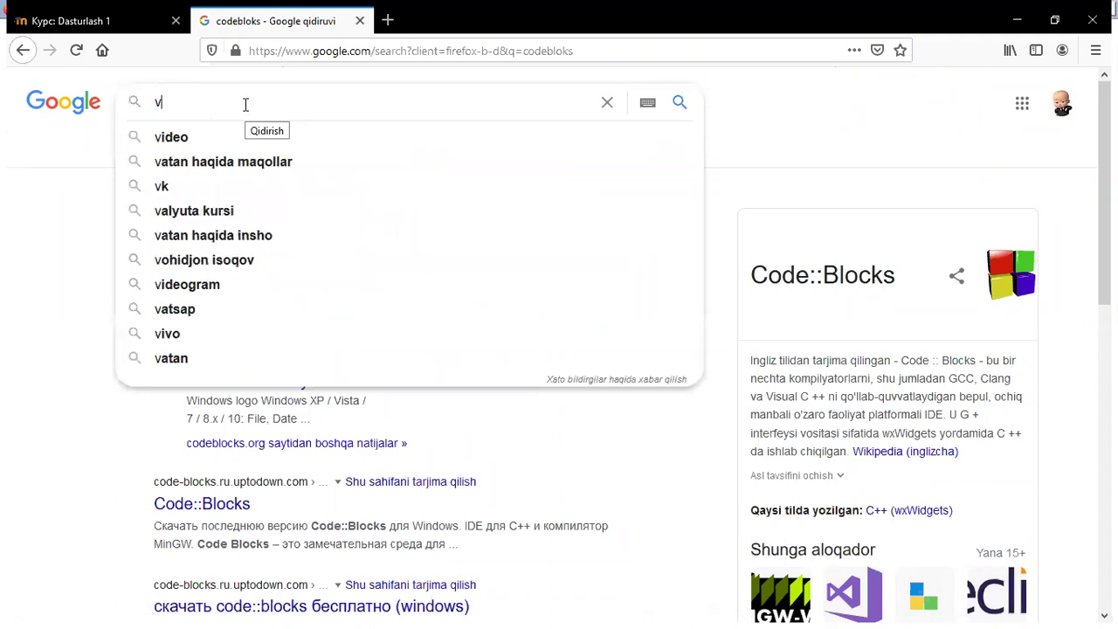
text(isual)
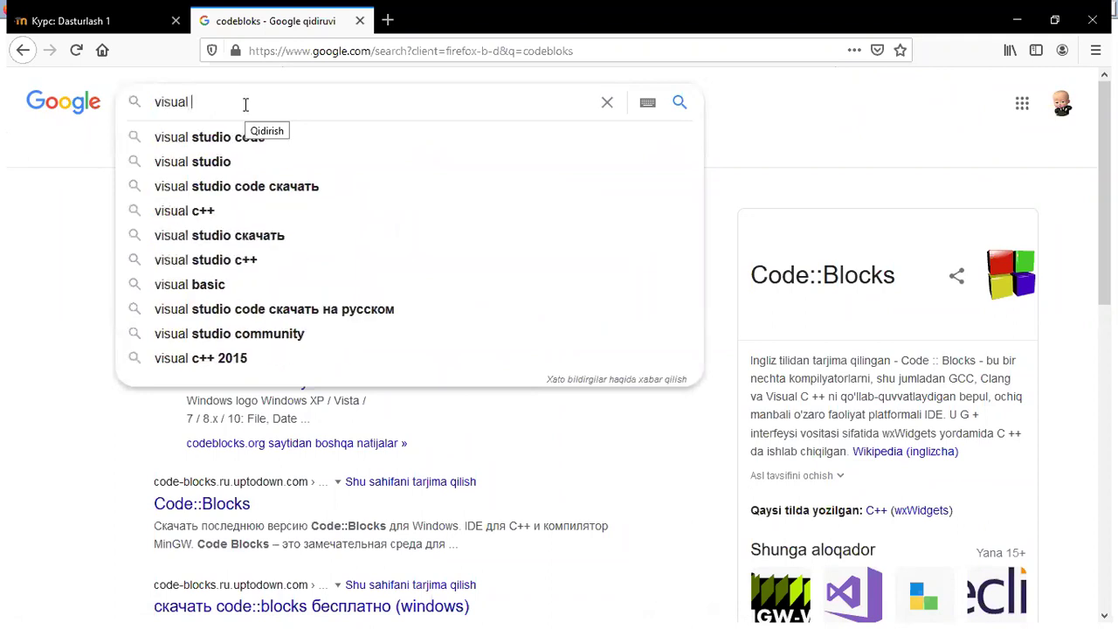
key(Down)
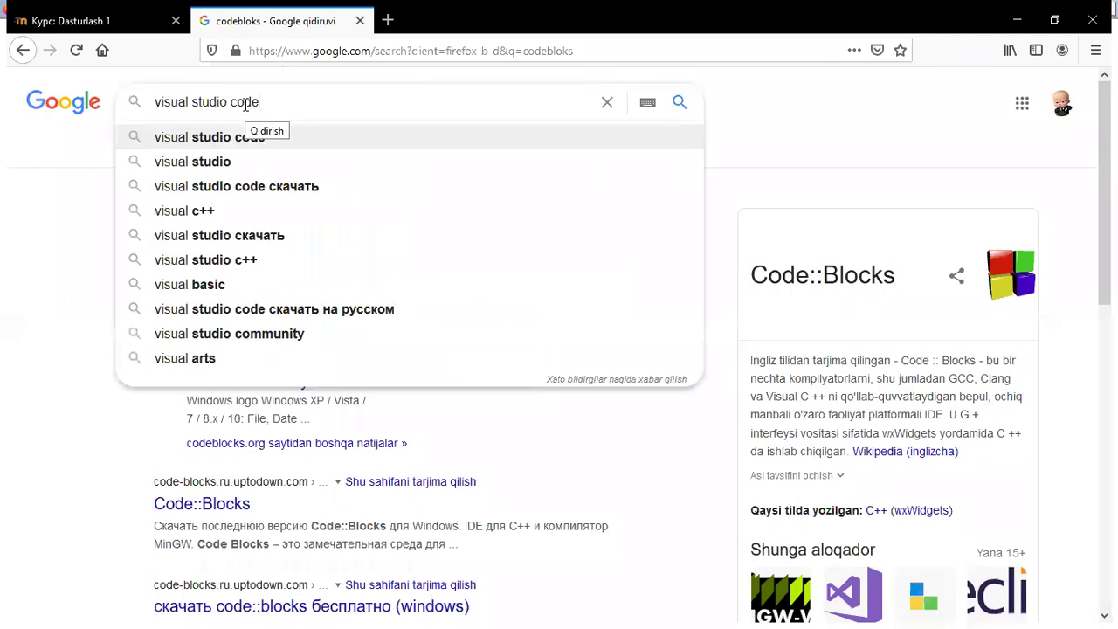
key(Return)
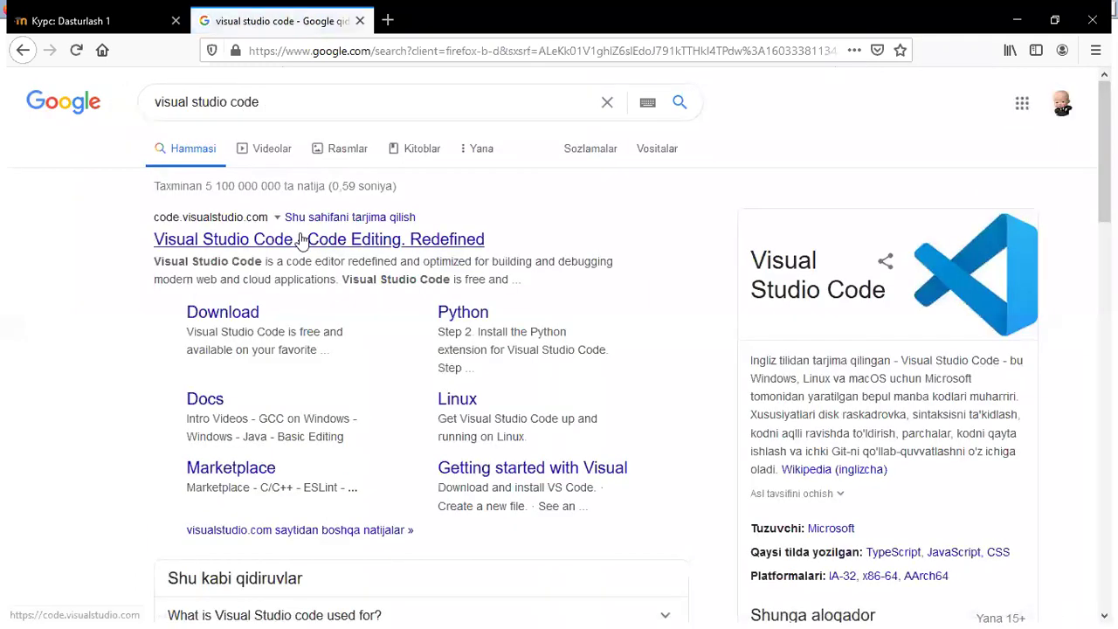
click(284, 101)
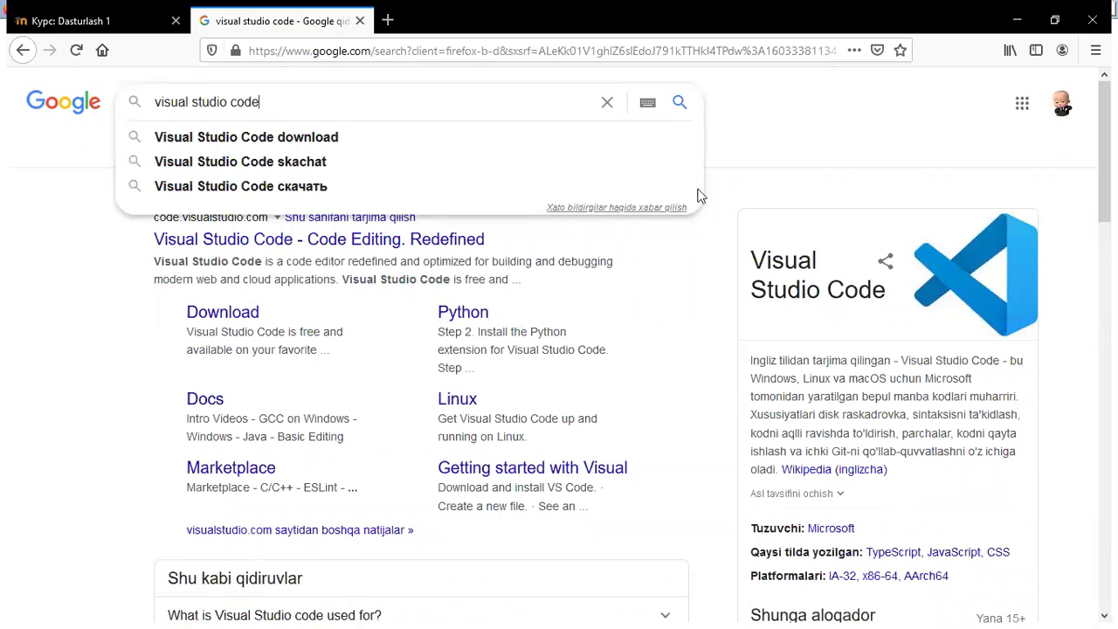
click(756, 142)
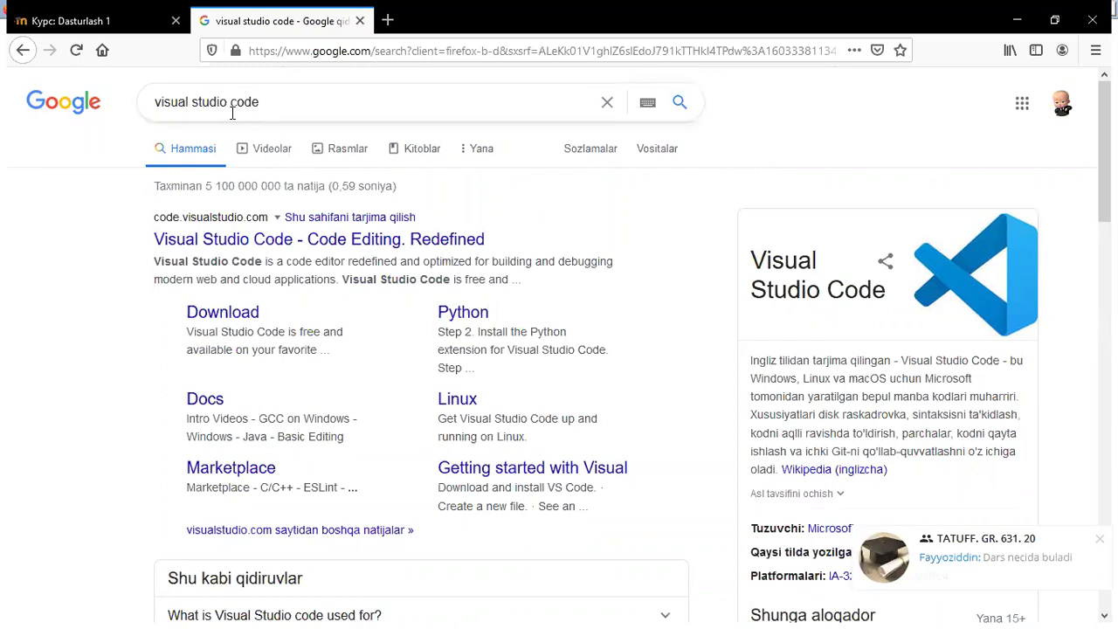
Replace the Google query with "dev C++" and run the search.
drag(295, 101, 232, 103)
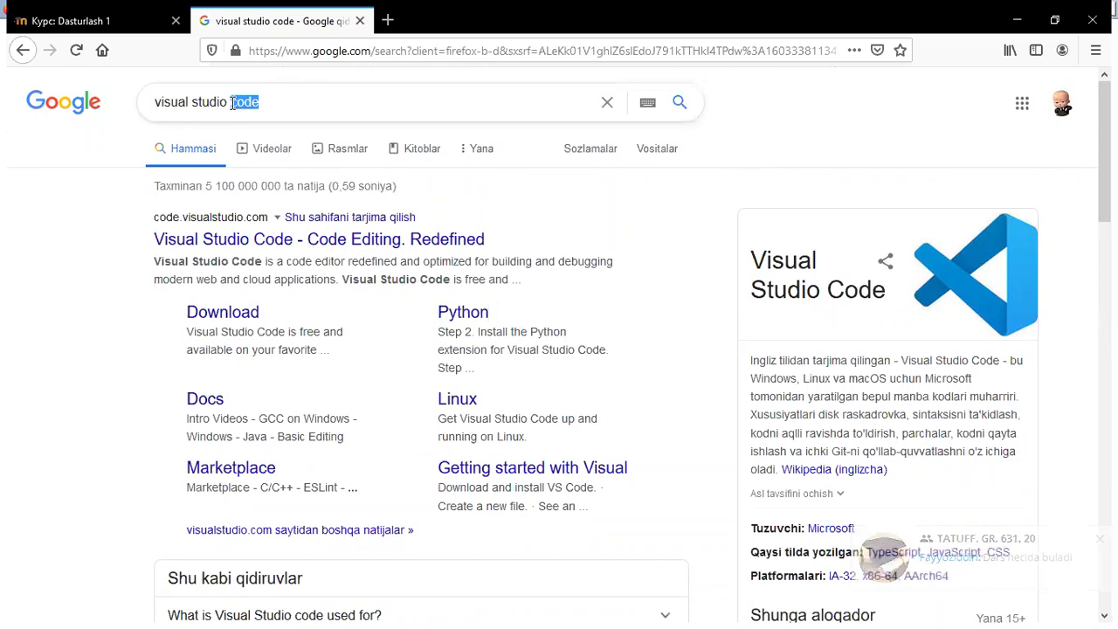
key(BackSpace)
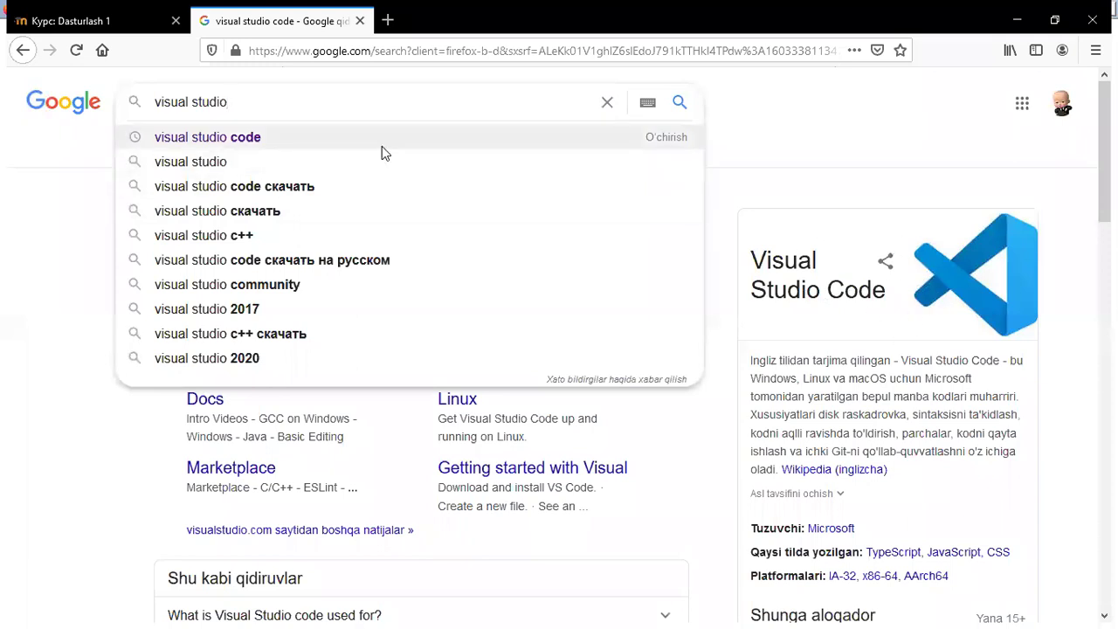
drag(234, 102, 155, 102)
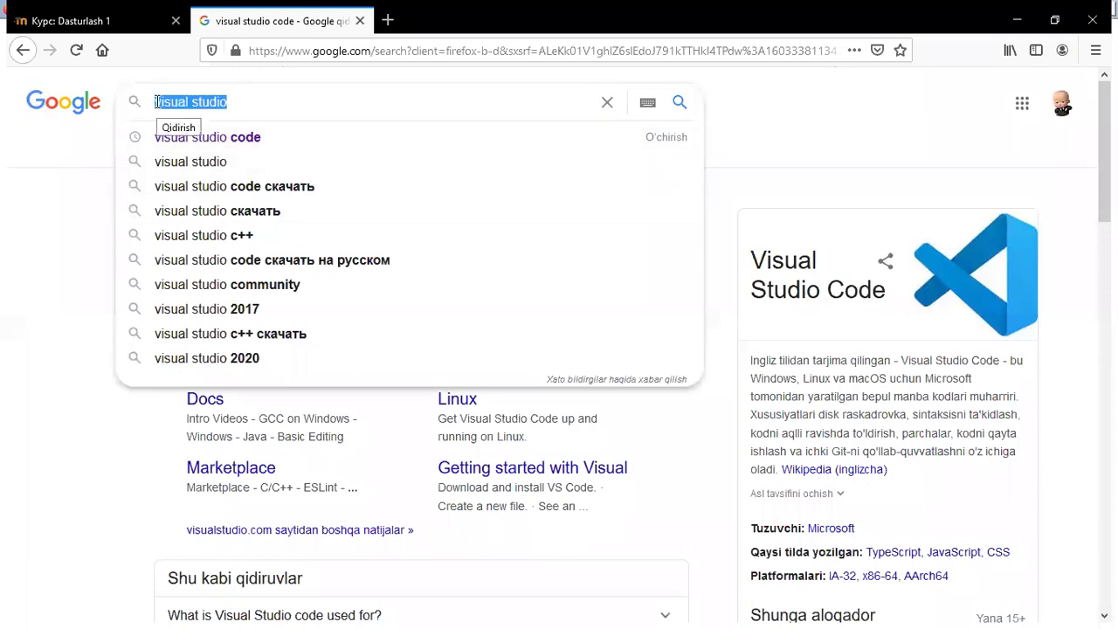
text(dev C++)
key(Return)
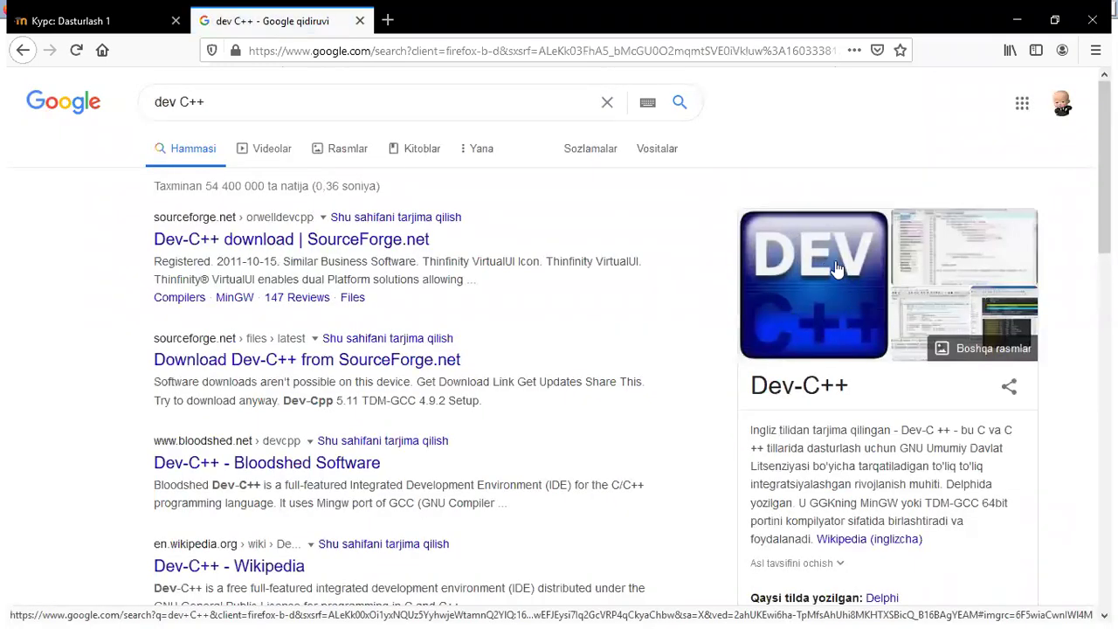
Search Google for "borland c++ builder 6" using the matching suggestion for "borland".
drag(309, 102, 111, 111)
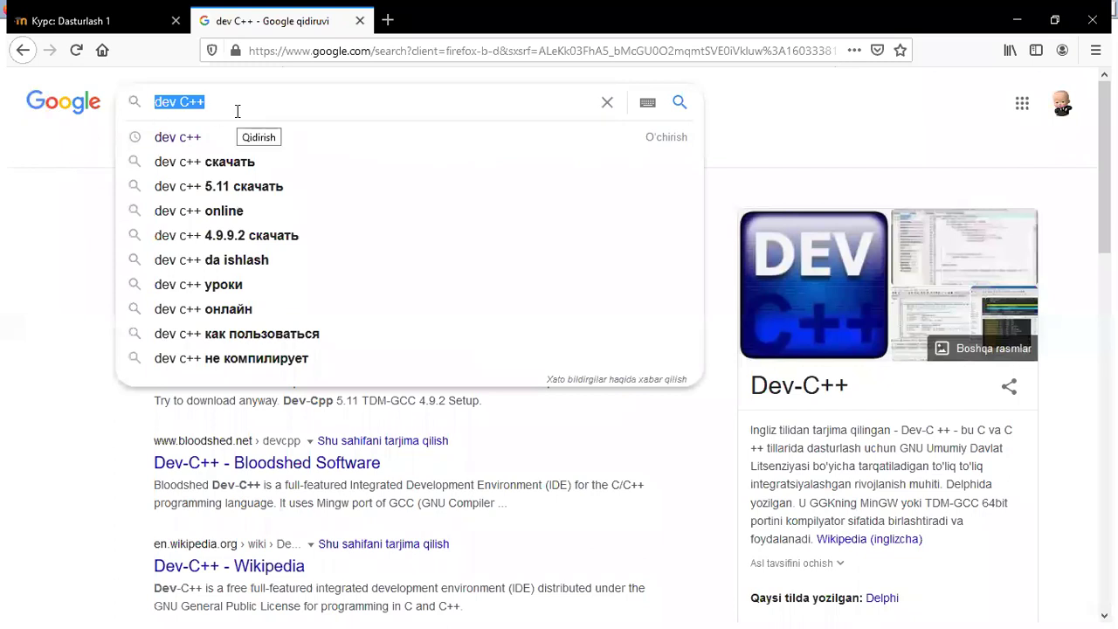
text(borland)
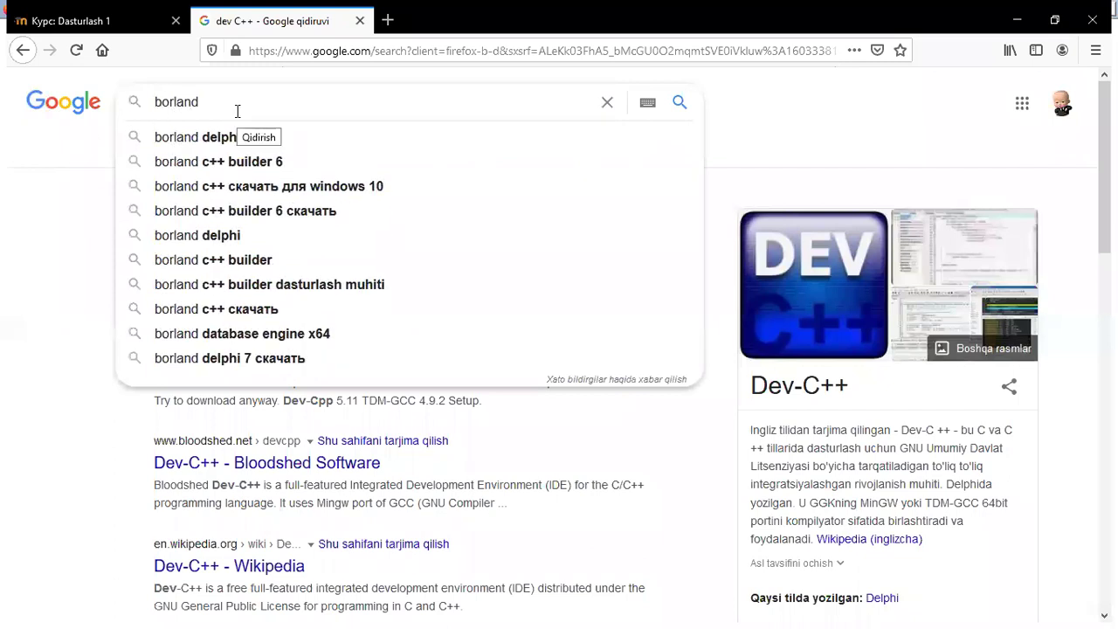
key(Down)
key(Down)
key(Return)
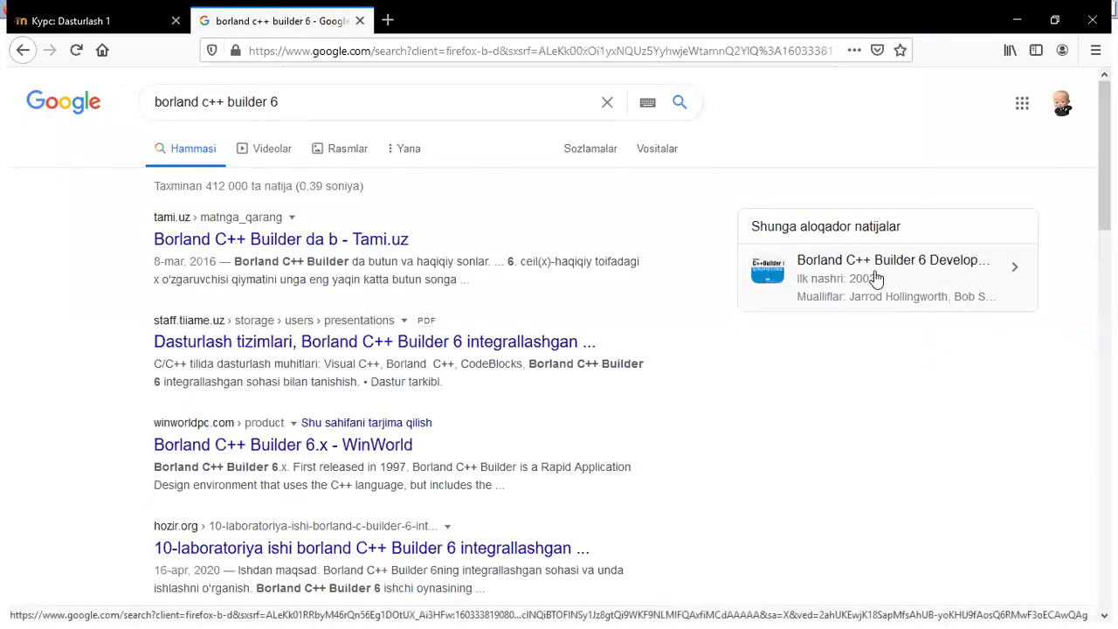
Search Google for "embarcadero rad studio xe3 skachat" using the matching suggestion for "embar".
drag(276, 102, 91, 103)
text(e)
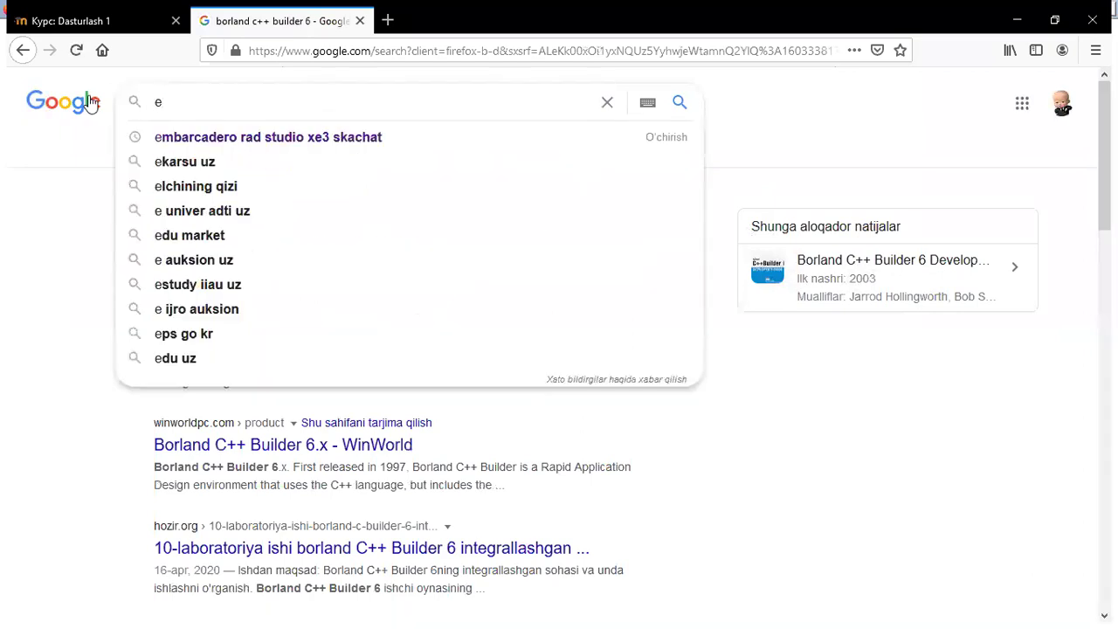
text(mbar)
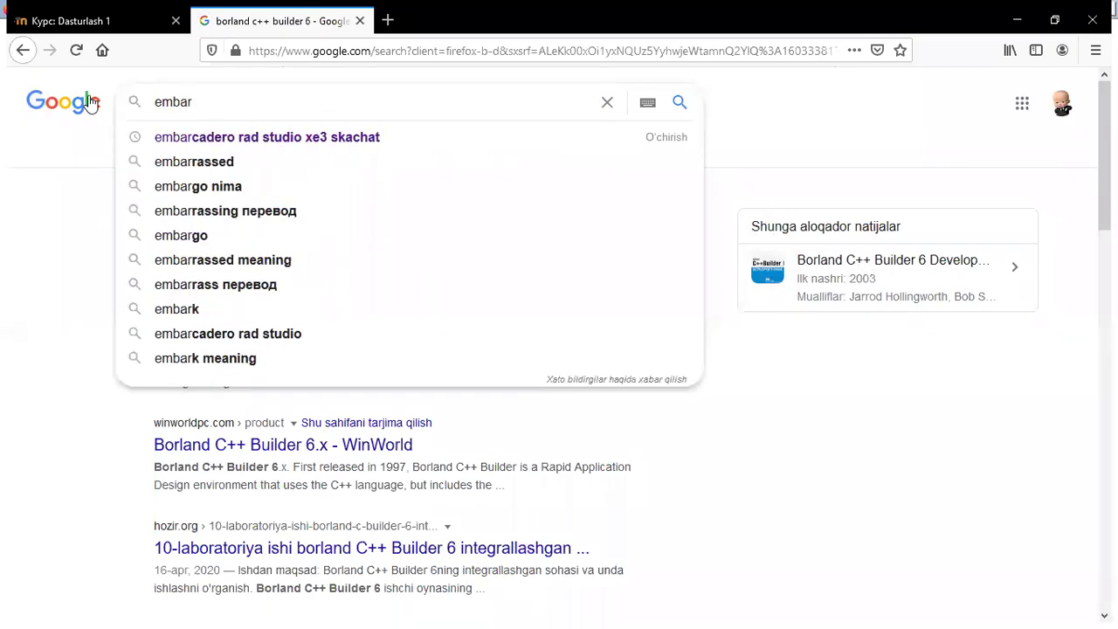
key(Down)
key(Return)
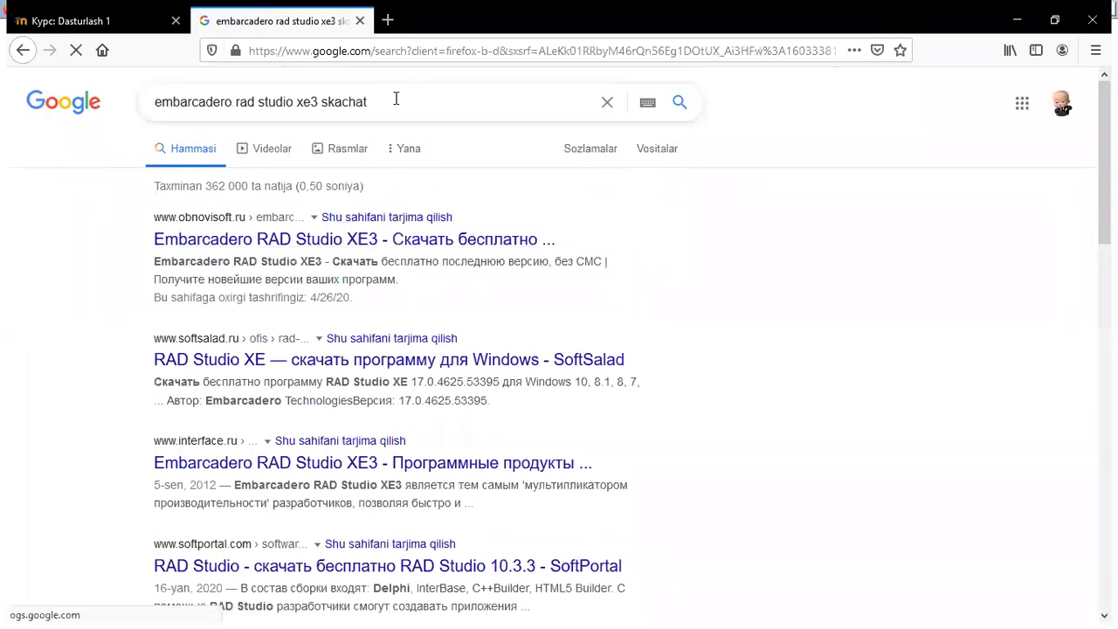
Close the Google search tab, leaving the Dasturlash 1 course page open.
drag(394, 101, 150, 102)
click(250, 114)
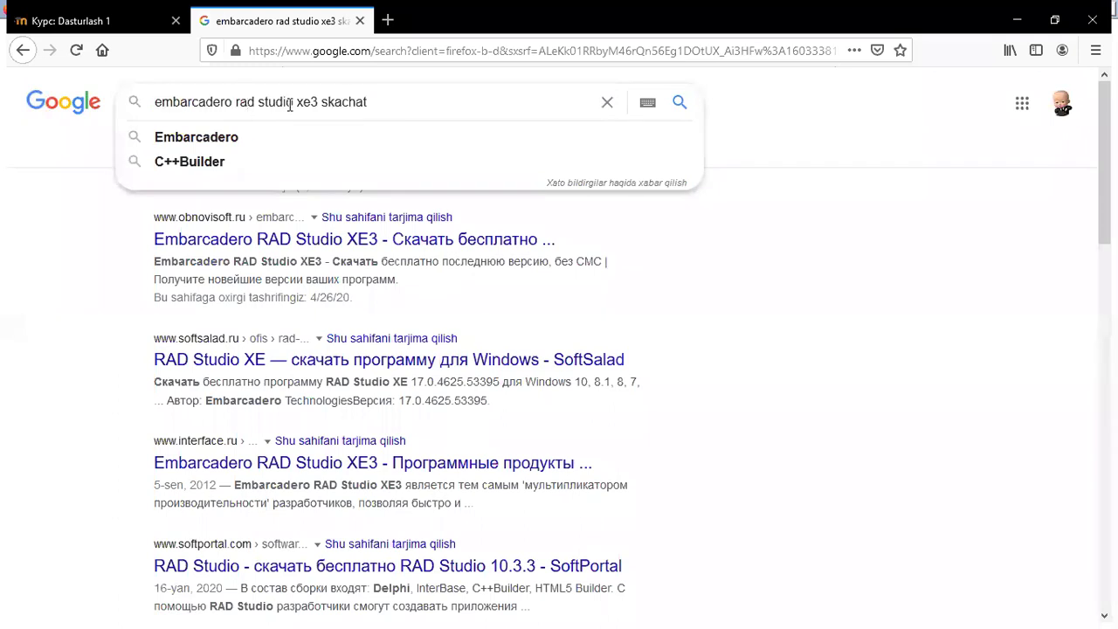
drag(383, 101, 147, 97)
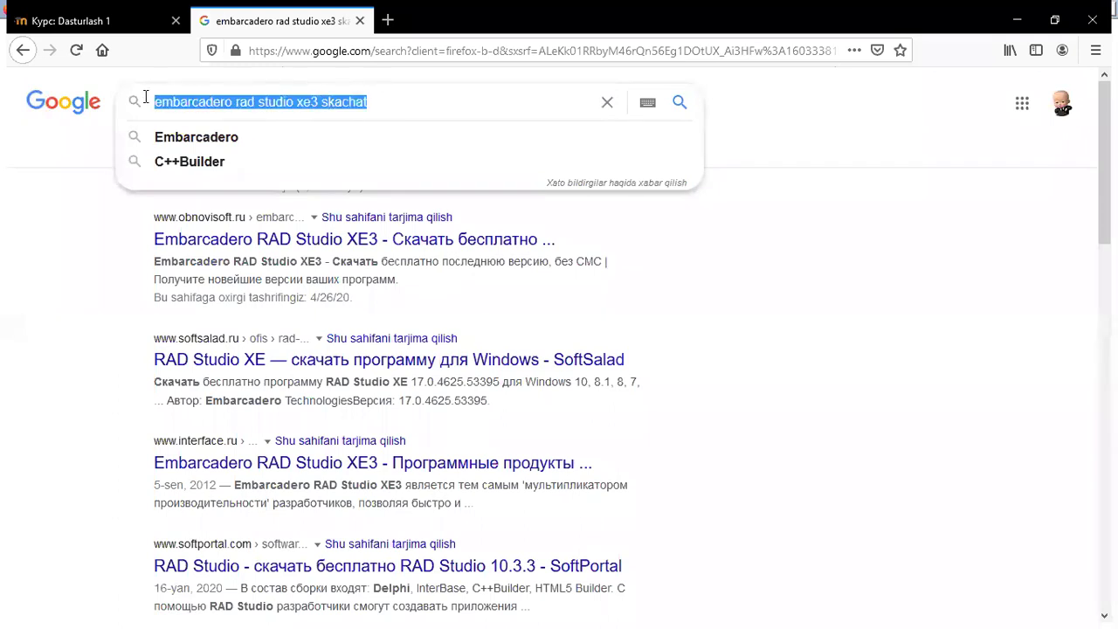
click(359, 20)
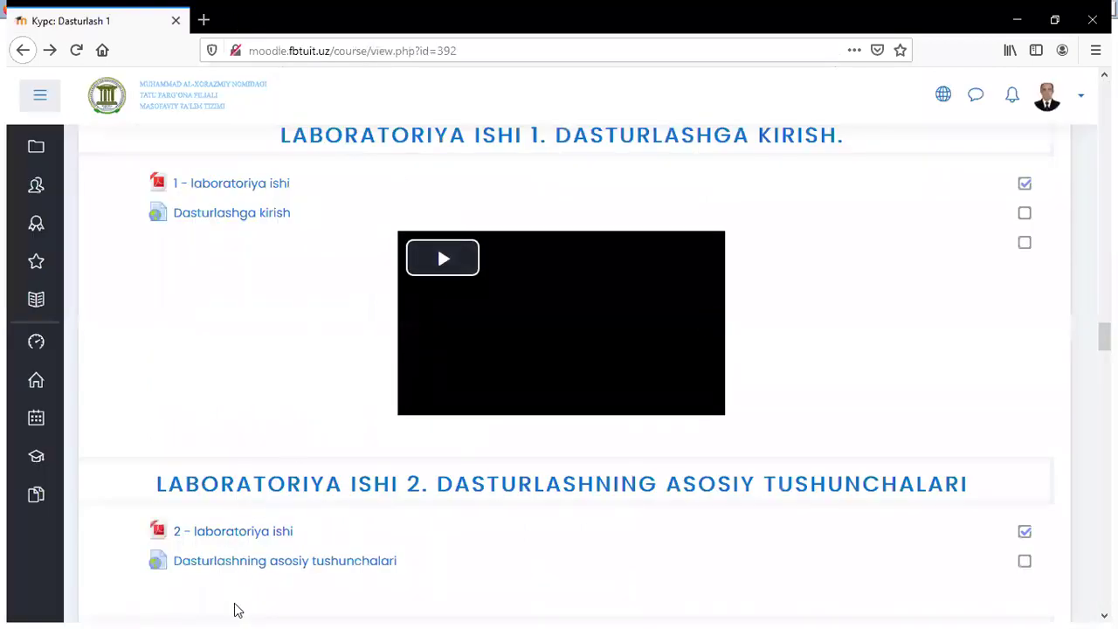
Switch to Telegram and forward the codeblocks-08.02.exe message to the TATUFF 630-20 group.
key(super)
click(273, 607)
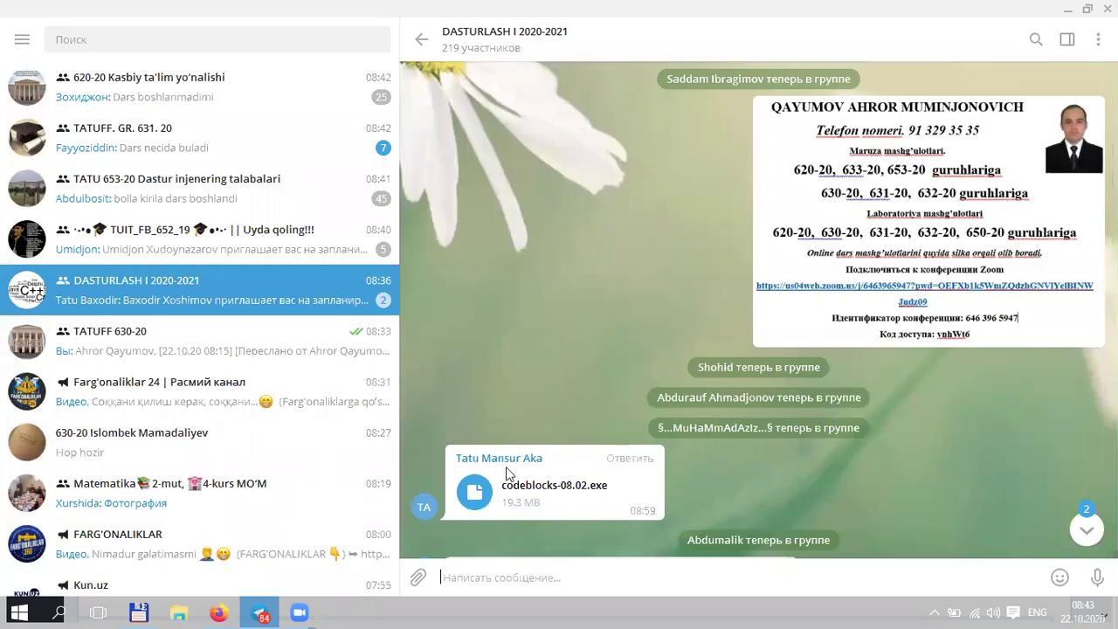
right_click(538, 487)
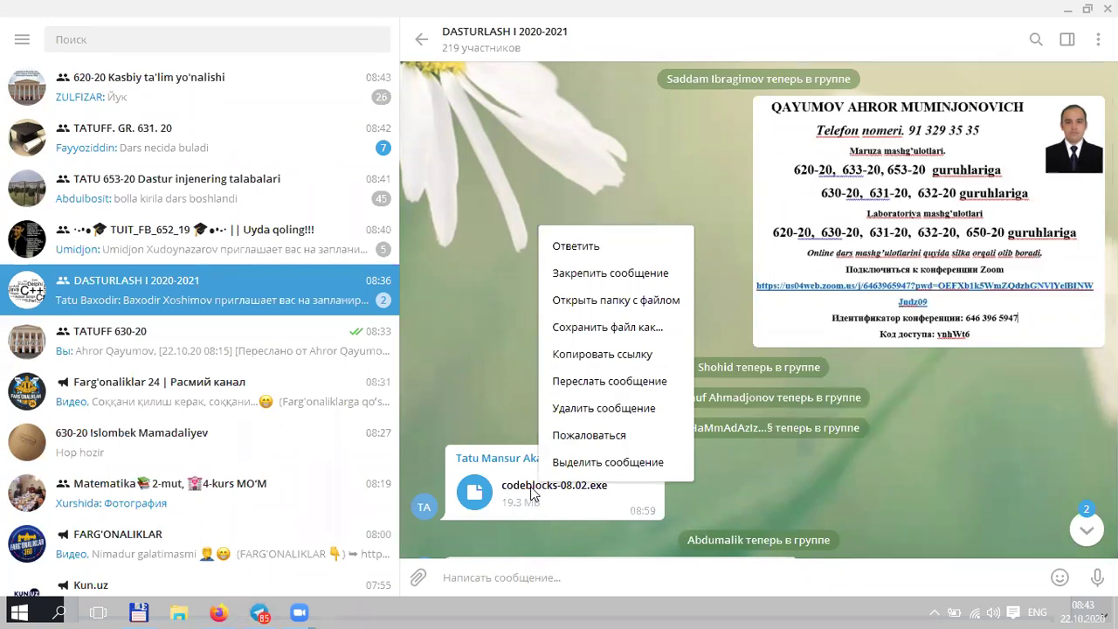
click(627, 387)
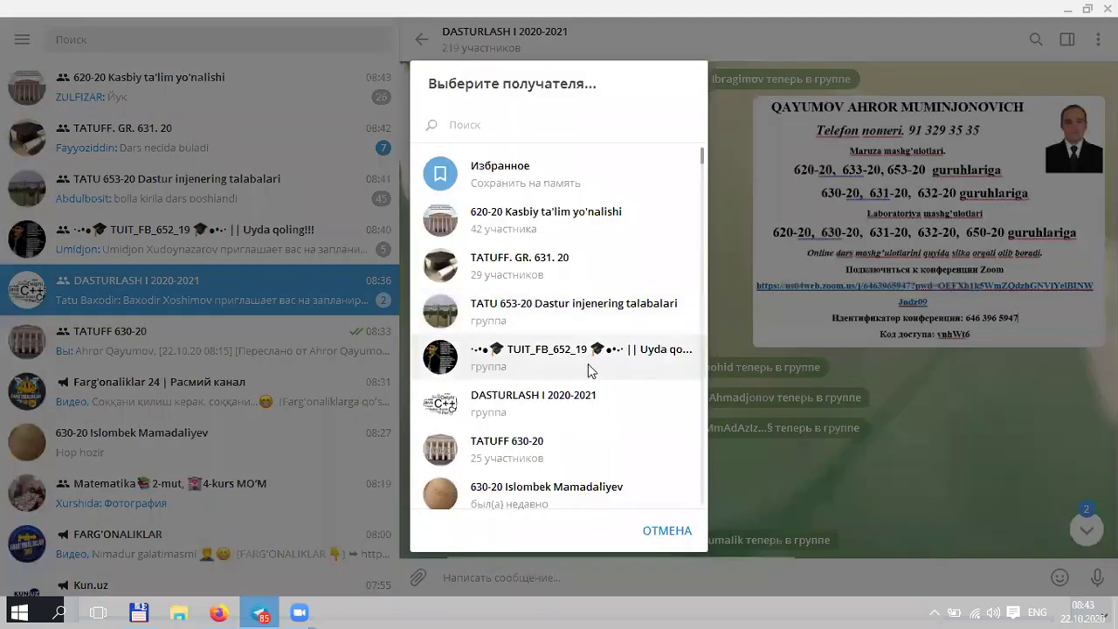
click(546, 449)
click(1096, 577)
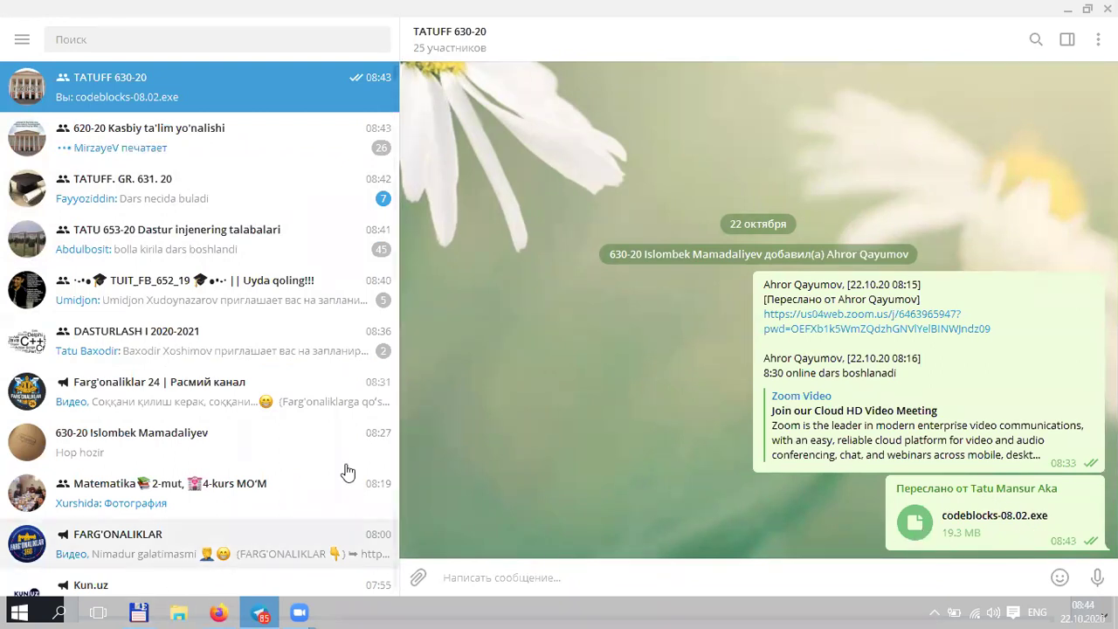
Minimize the Telegram and Firefox windows to reveal the desktop.
click(1067, 9)
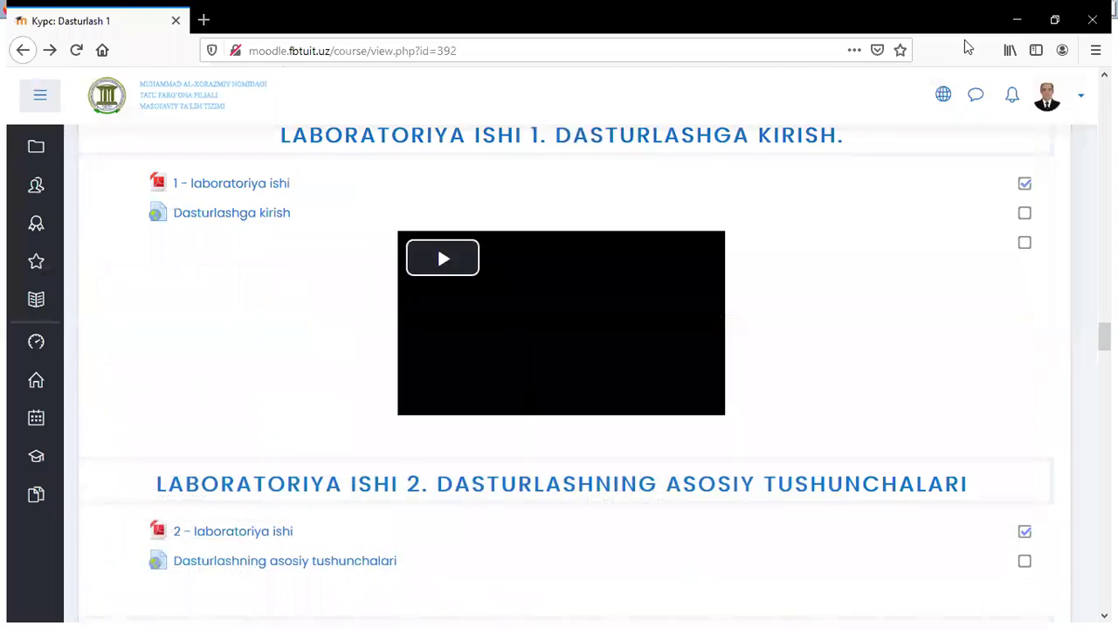
click(1017, 18)
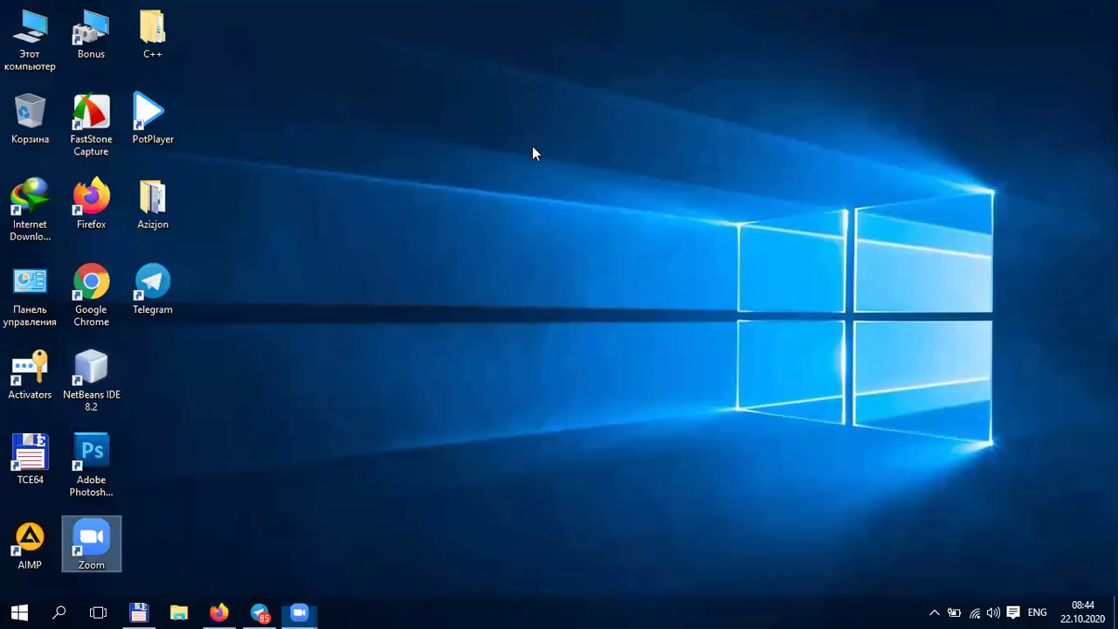
right_click(532, 147)
click(575, 196)
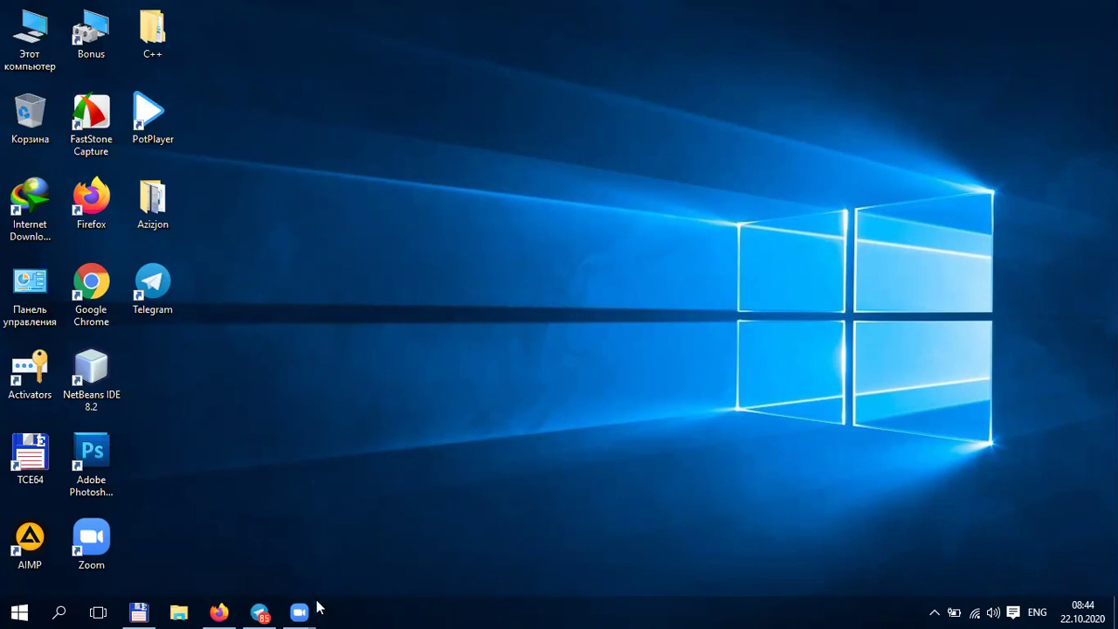
Switch back to Telegram and view the CppDroid - C/C++ IDE link in the TATUFF 630-20 group chat.
click(271, 609)
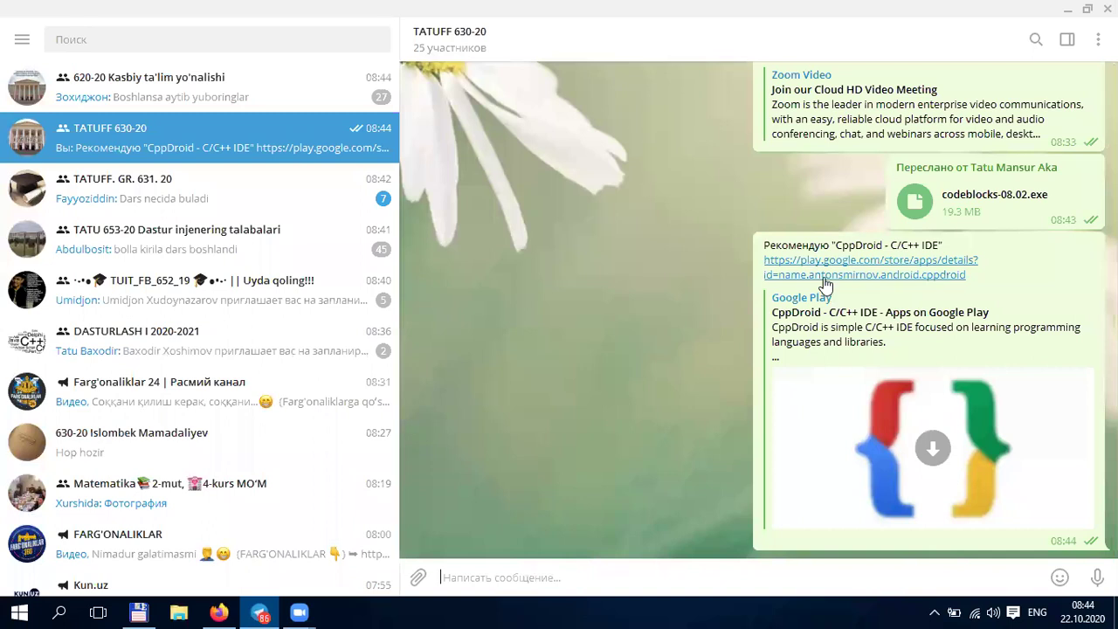
triple_click(887, 323)
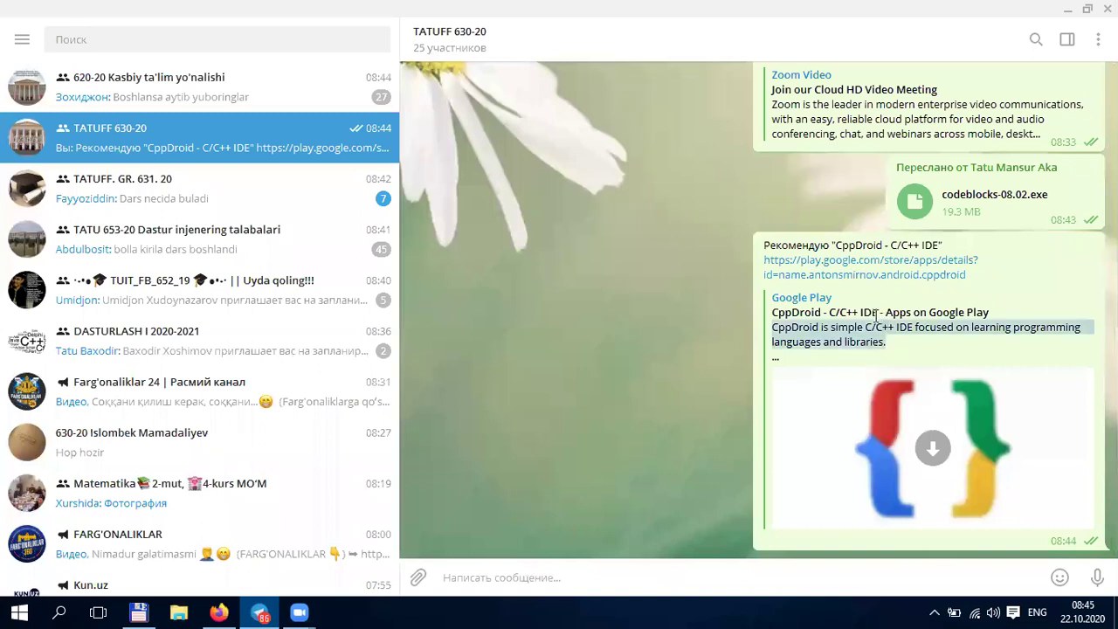
double_click(875, 312)
triple_click(869, 325)
triple_click(867, 323)
click(865, 314)
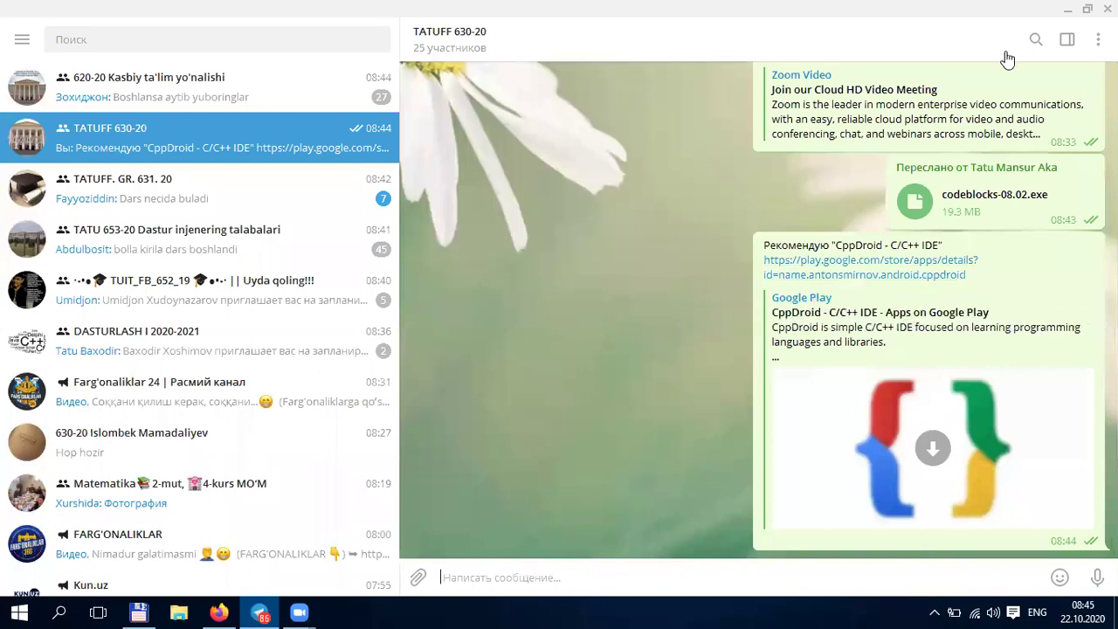
Switch to Total Commander, open C:\Users\Admin\Downloads\Telegram Desktop and run the codeblocks-08.02.exe installer.
click(1070, 11)
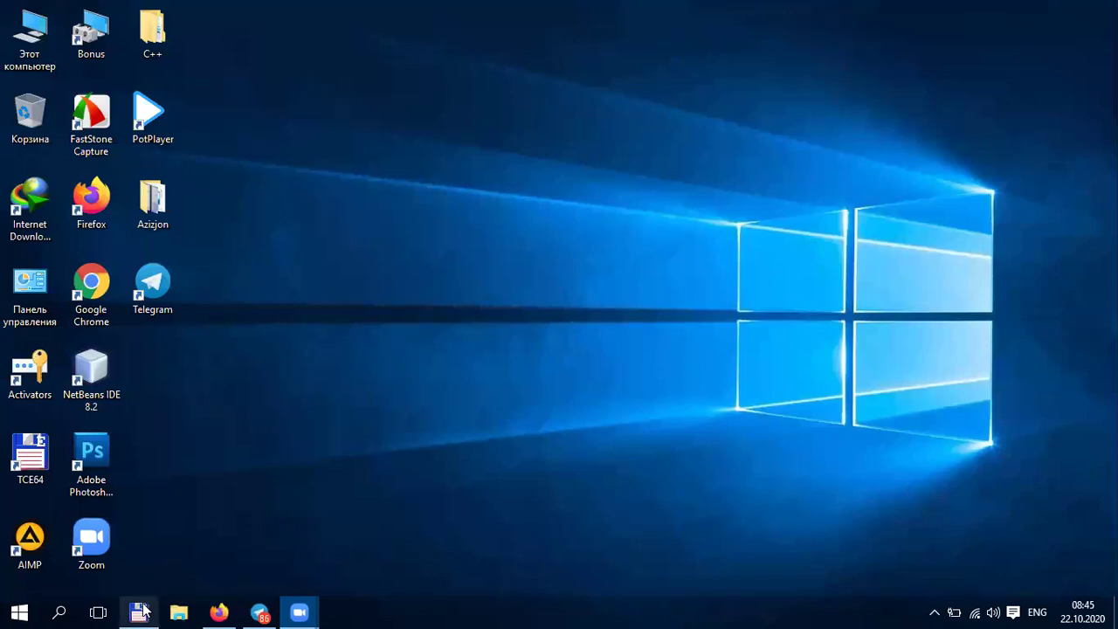
mouse_move(142, 606)
mouse_move(260, 608)
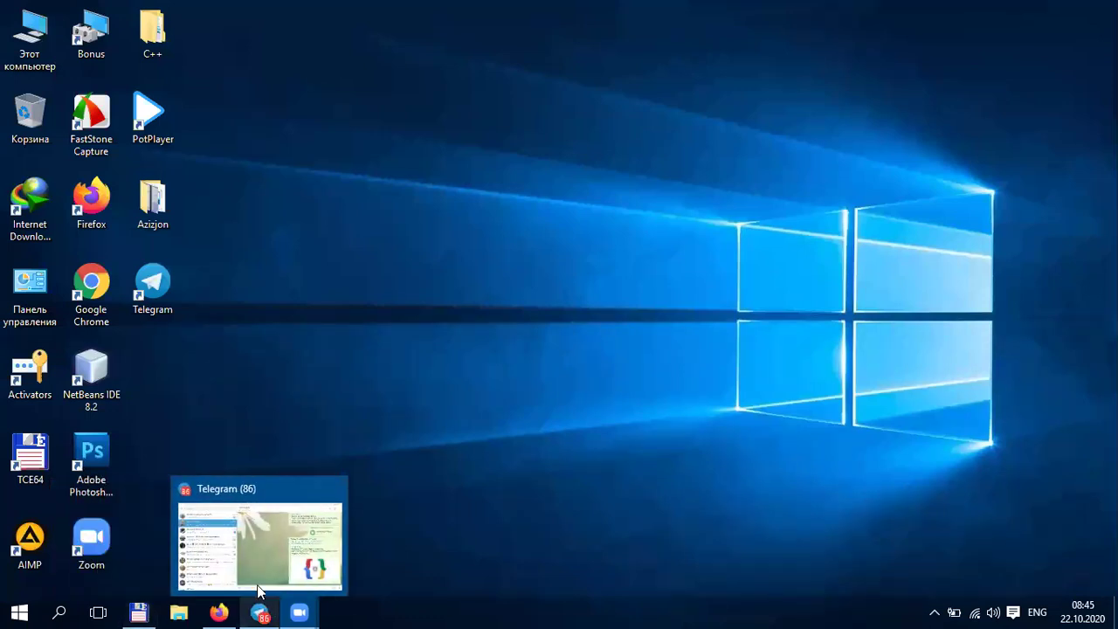
click(139, 612)
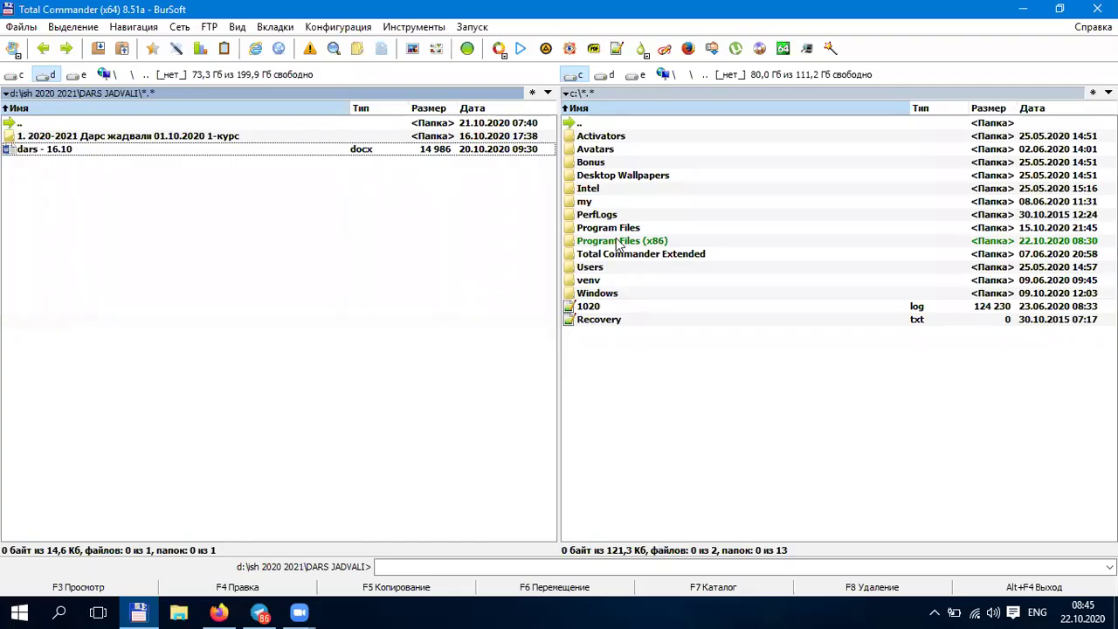
double_click(604, 269)
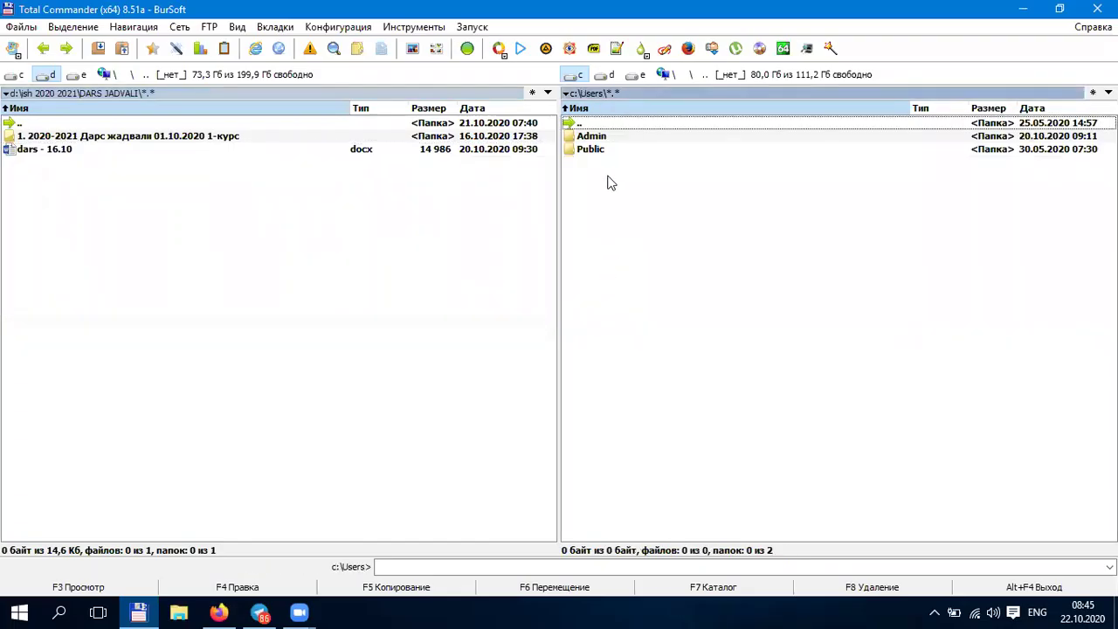
double_click(600, 137)
double_click(611, 214)
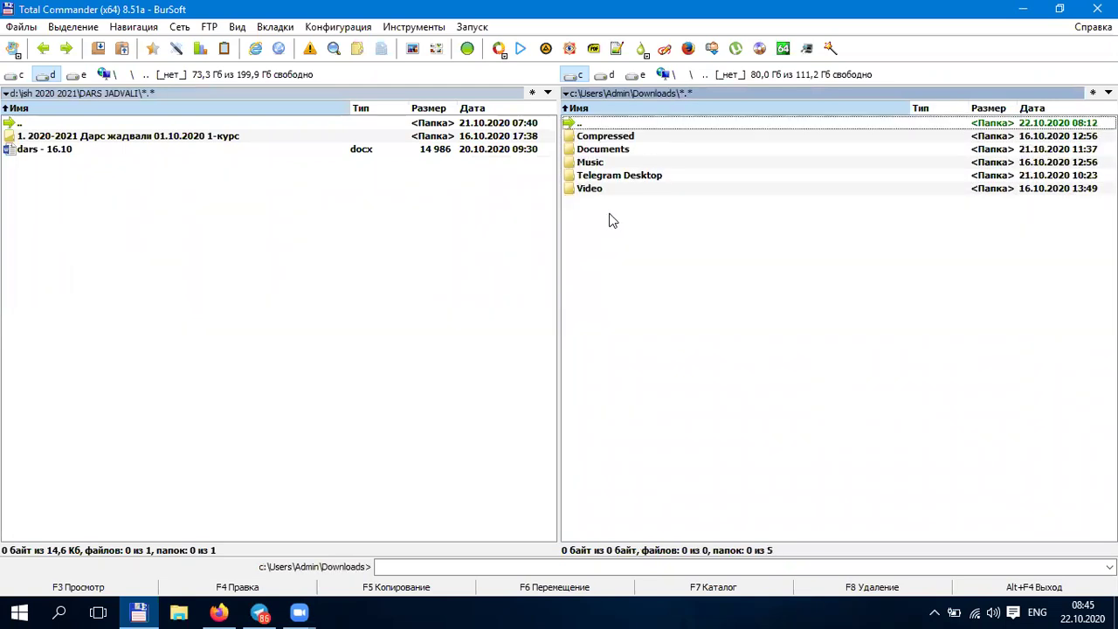
double_click(611, 177)
click(614, 179)
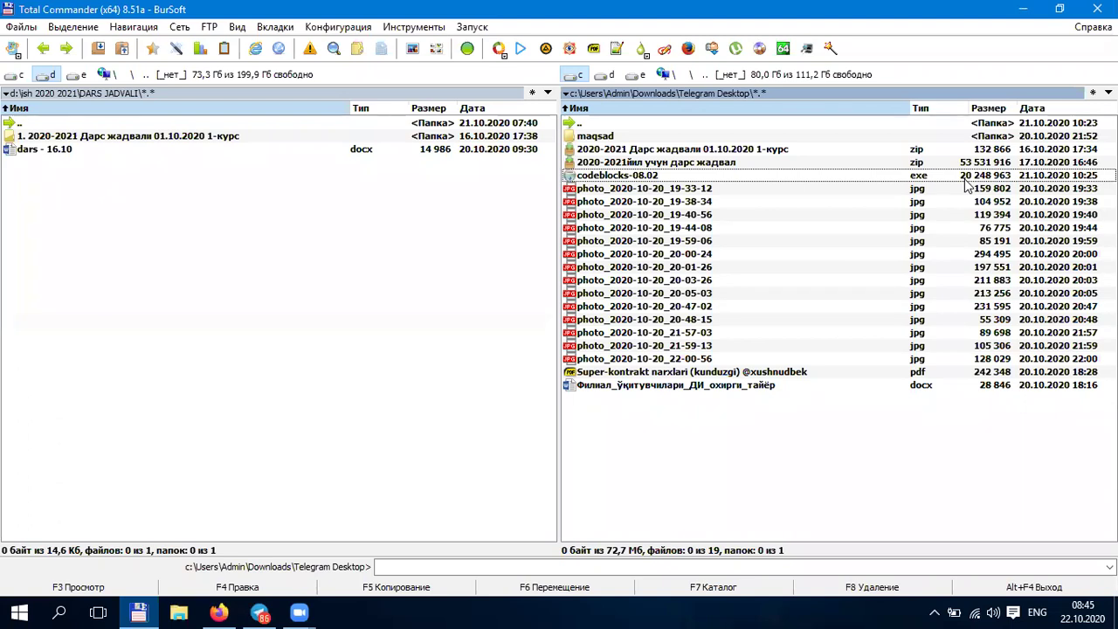
mouse_move(931, 183)
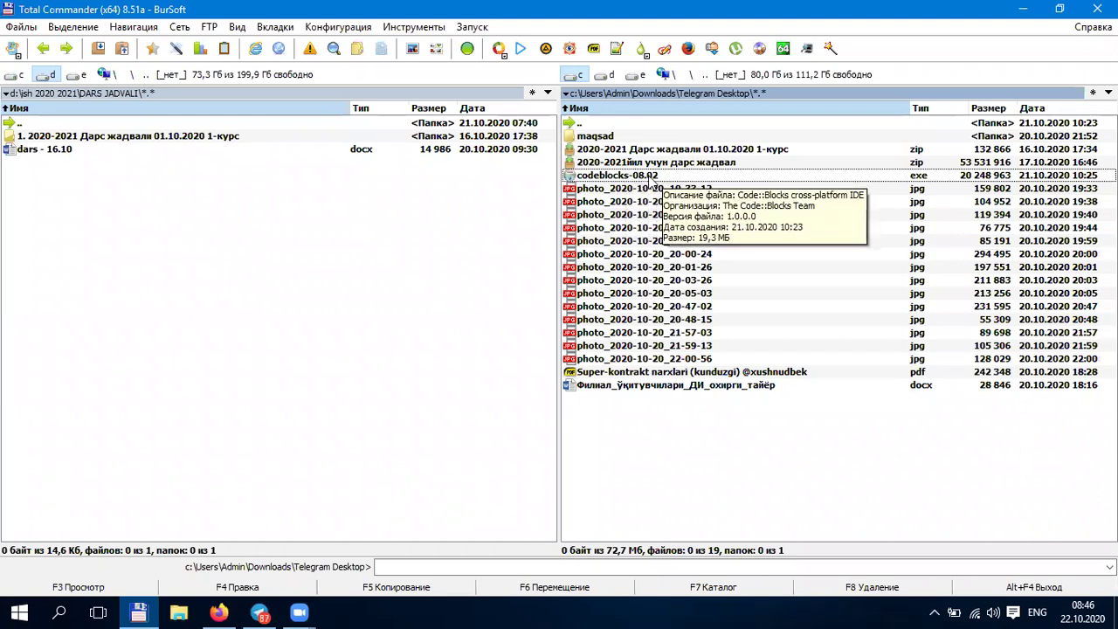
double_click(650, 179)
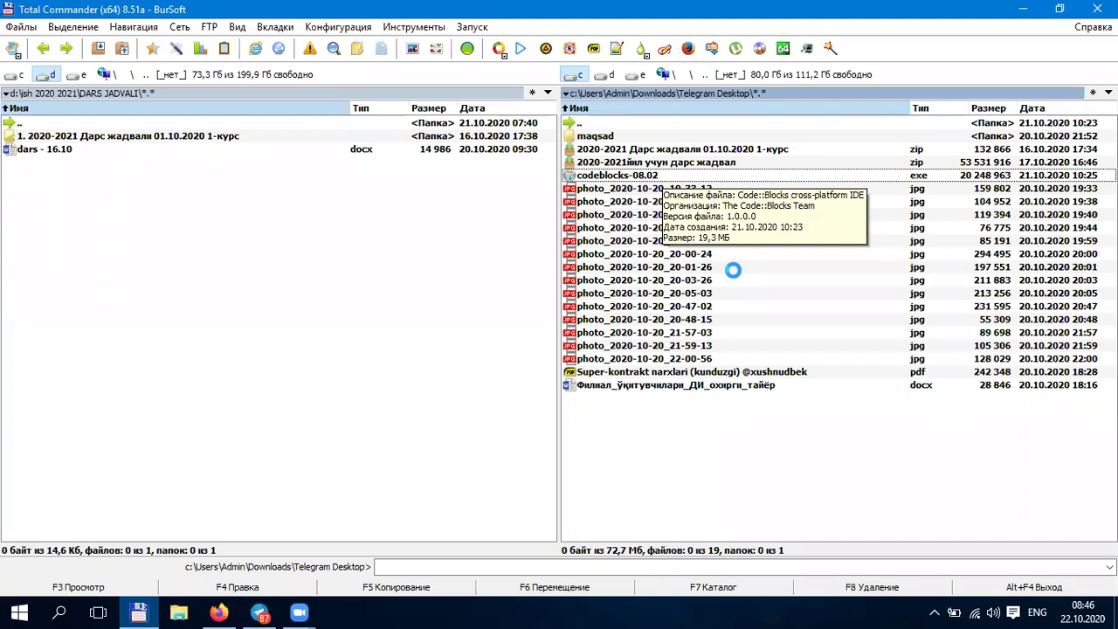
key(super+d)
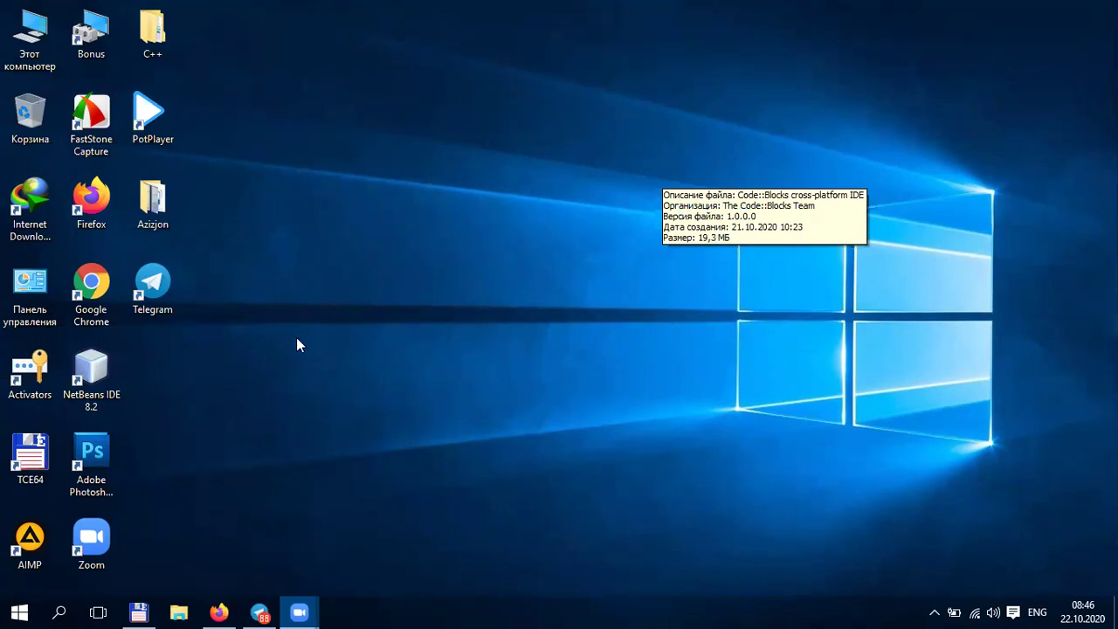
right_click(332, 220)
click(400, 272)
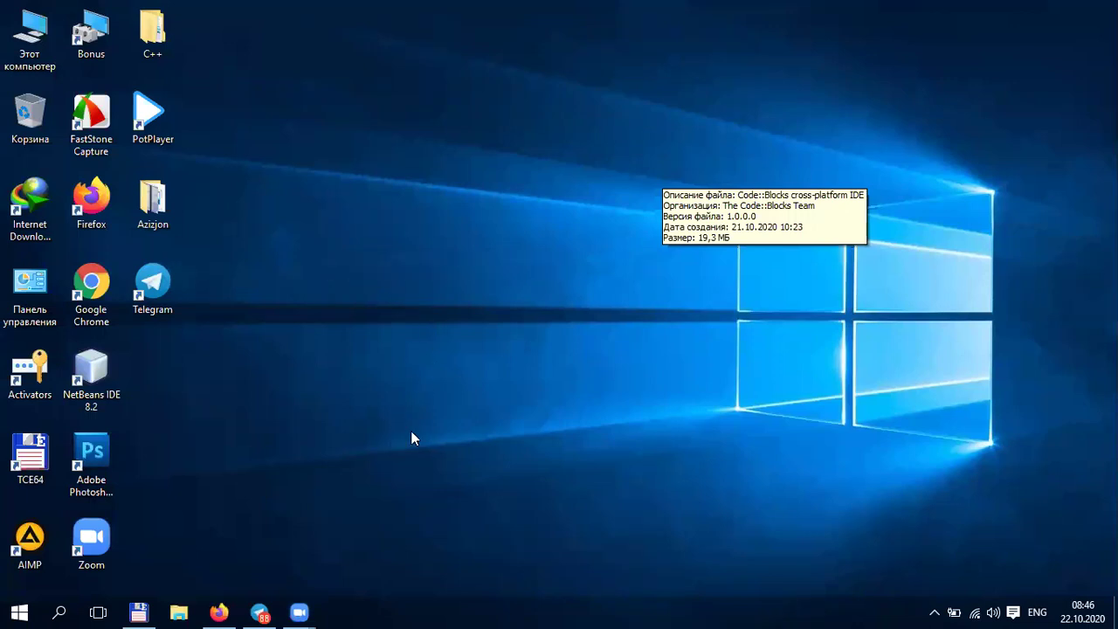
click(139, 611)
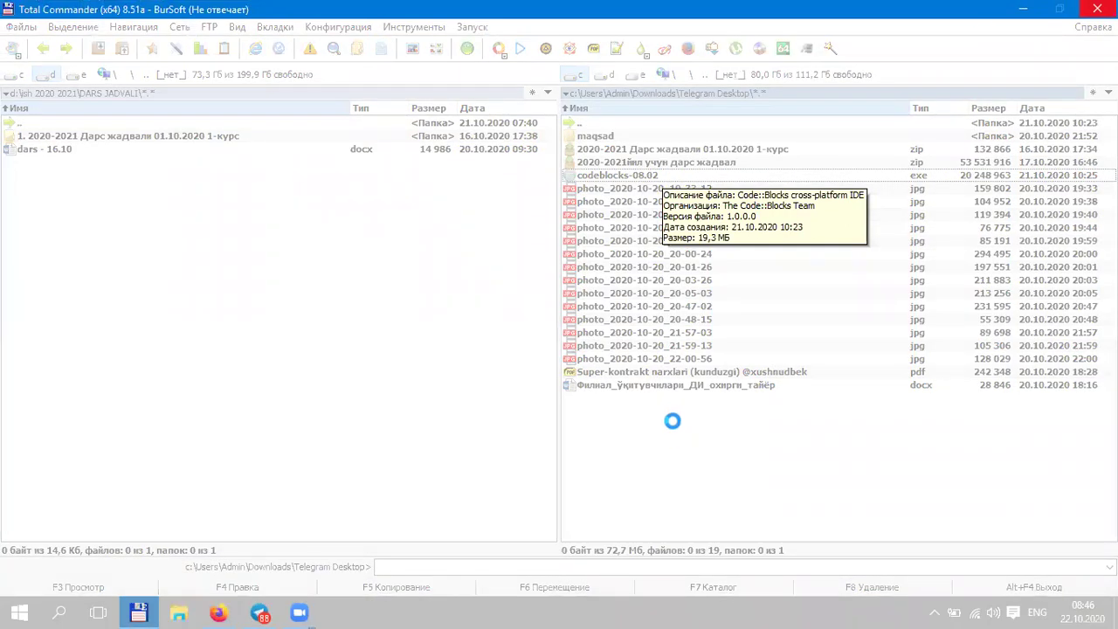
click(1029, 13)
right_click(388, 191)
click(436, 242)
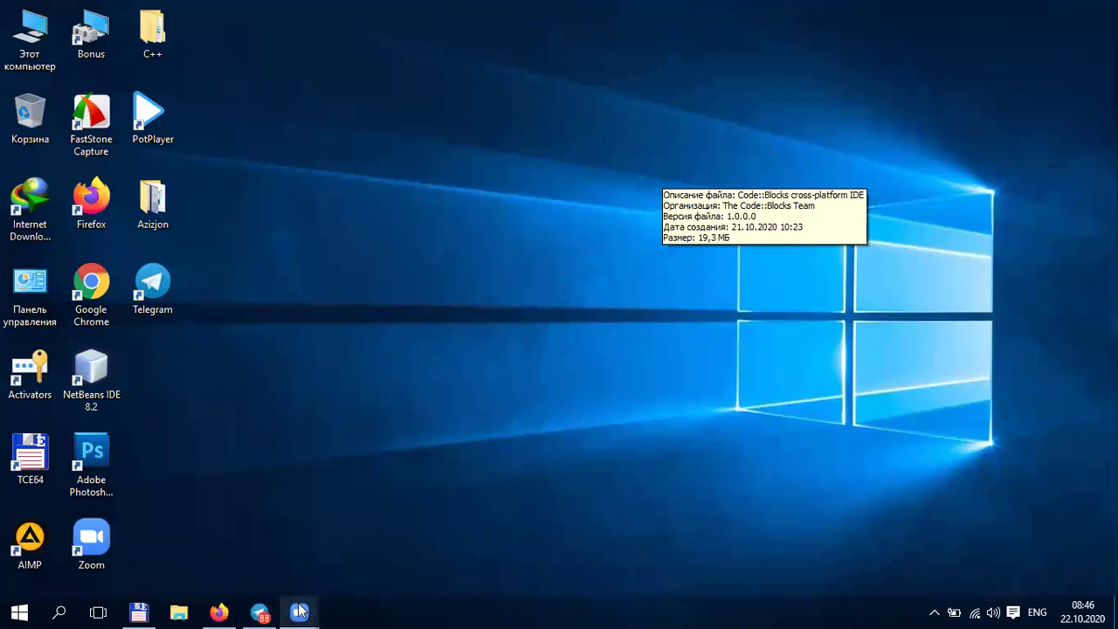
mouse_move(300, 611)
click(350, 563)
mouse_move(229, 609)
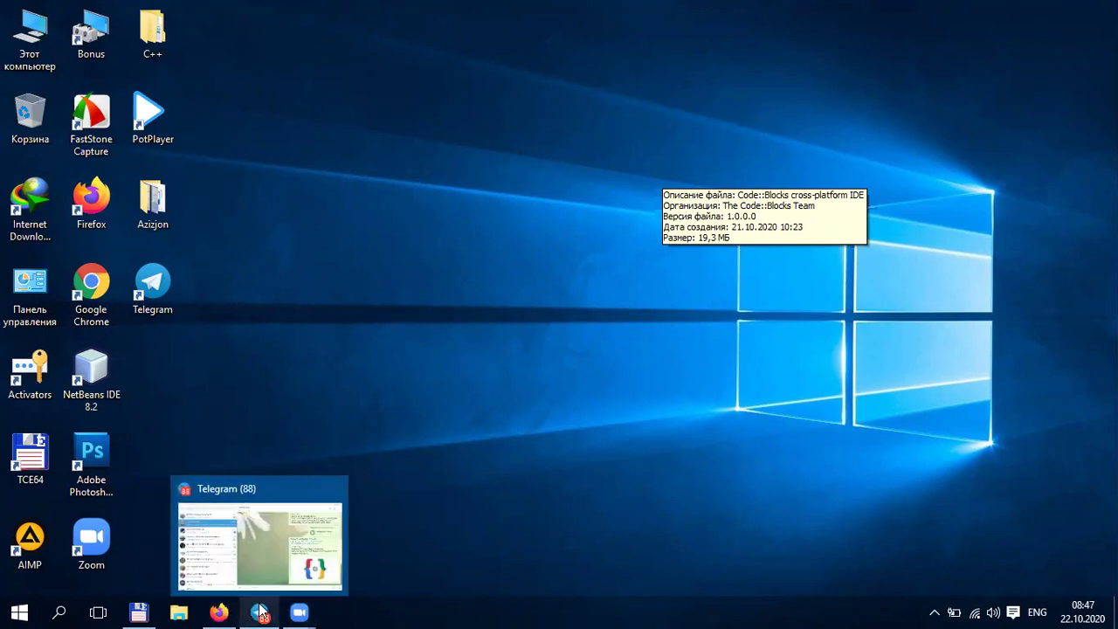
click(139, 611)
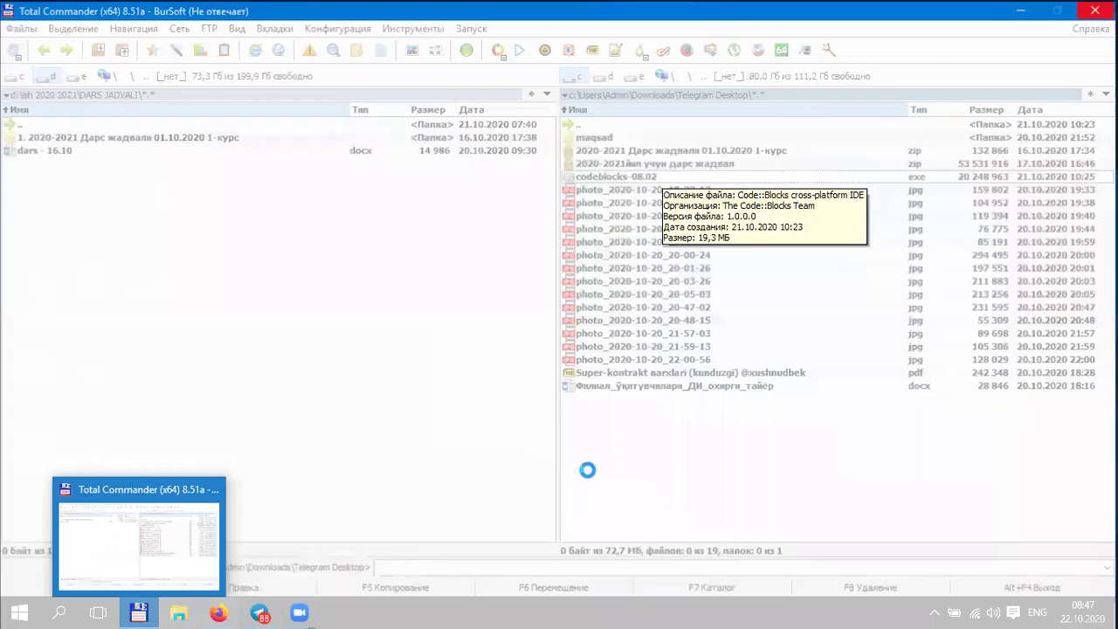
Switch to File Explorer, open the Telegram Desktop folder inside the Admin user's downloads and launch codeblocks-08.02.exe from there.
click(179, 611)
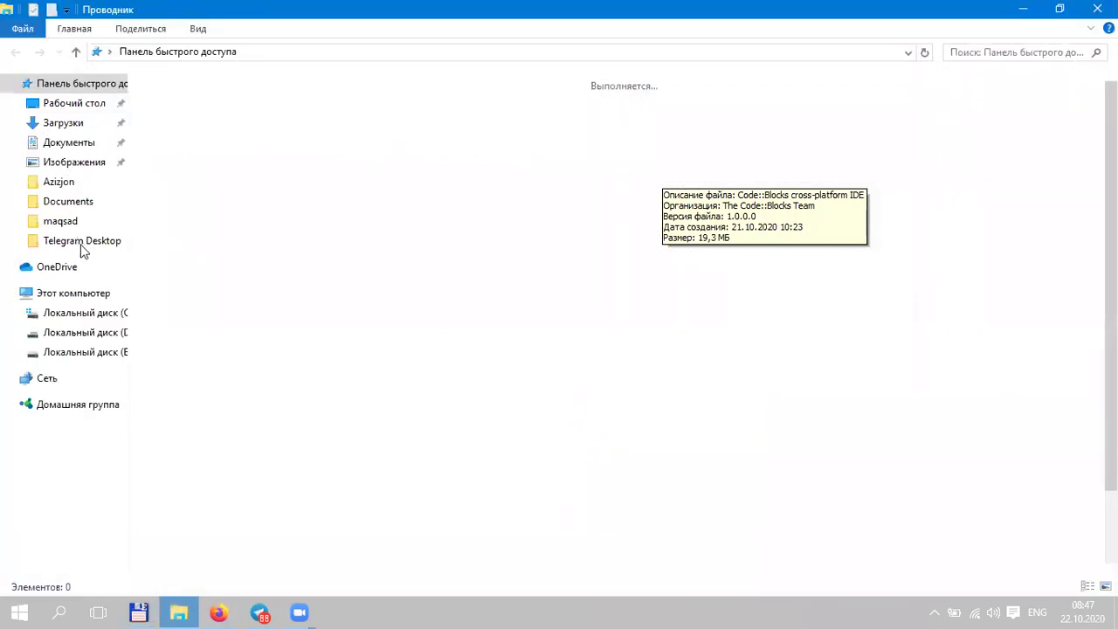
click(96, 316)
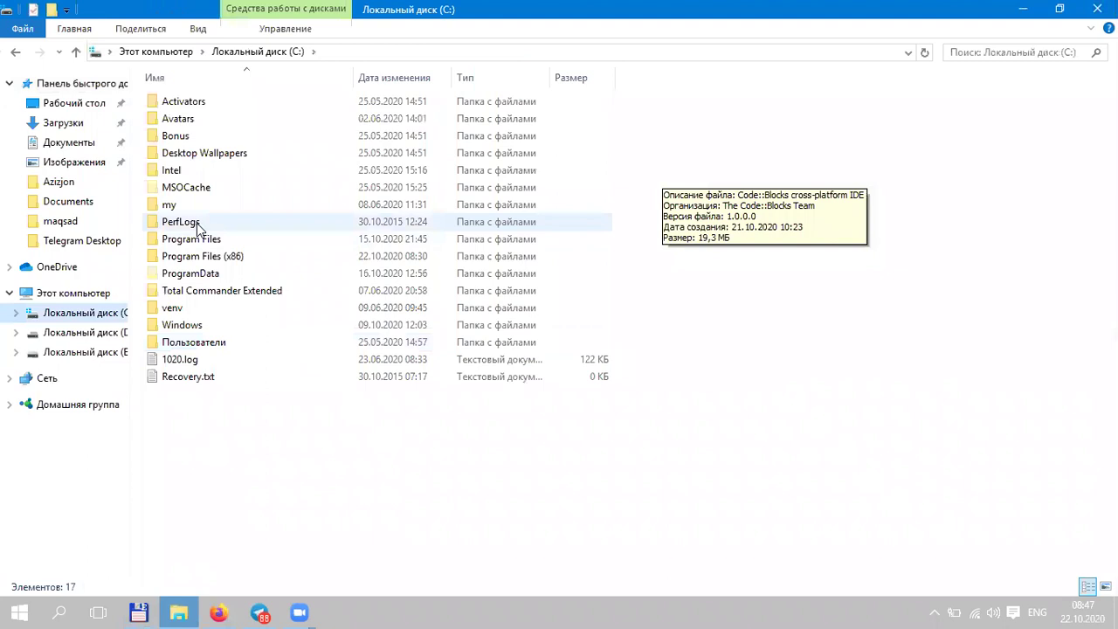
click(202, 344)
double_click(202, 343)
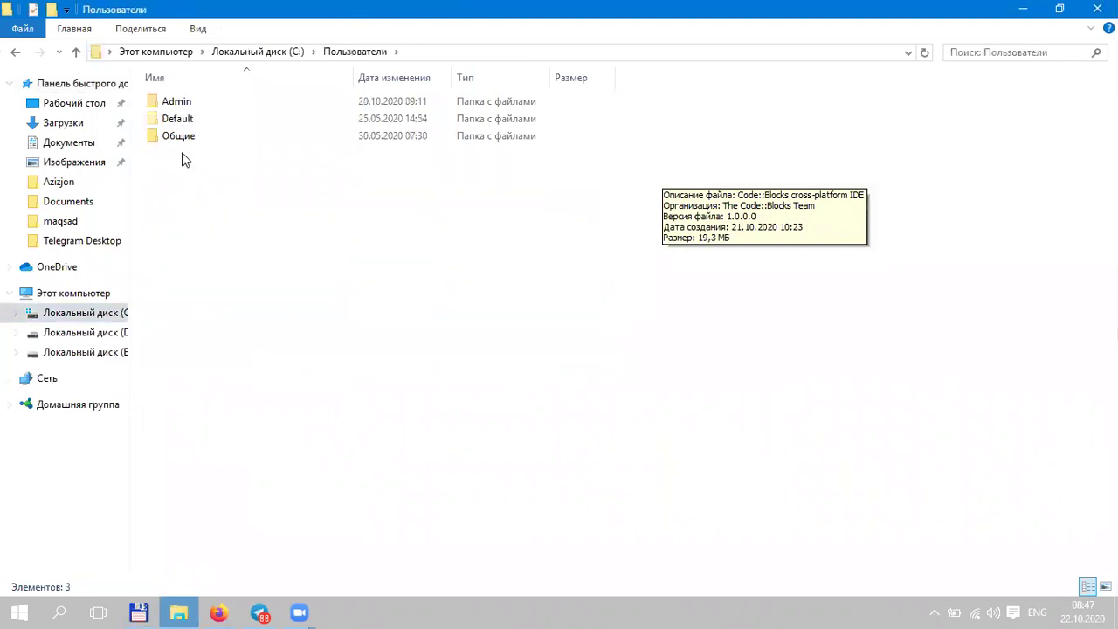
double_click(183, 104)
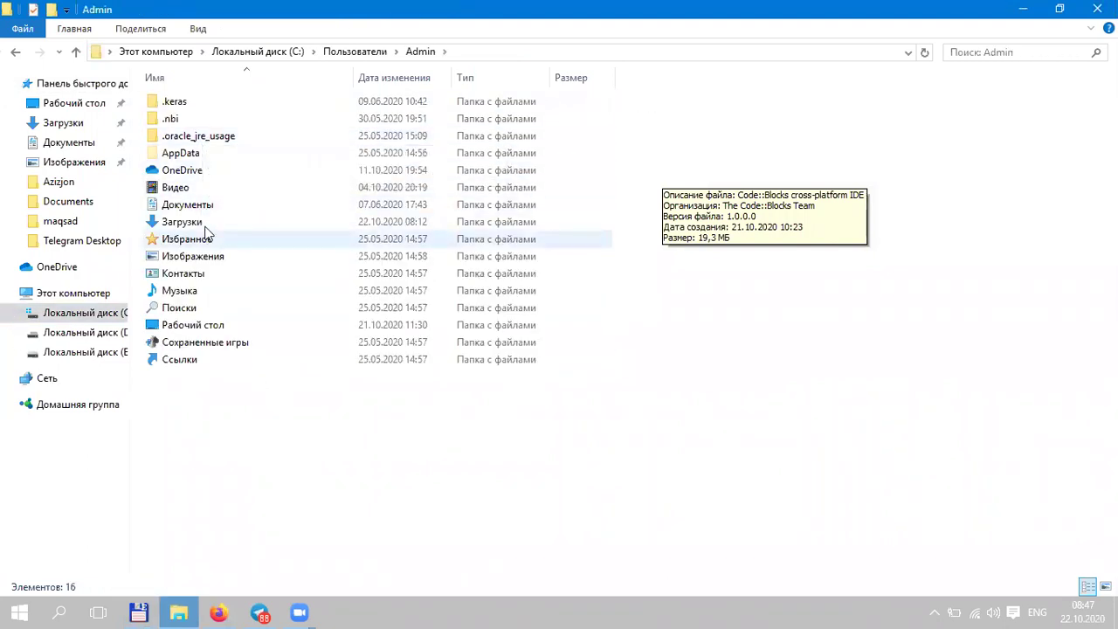
double_click(200, 222)
double_click(195, 155)
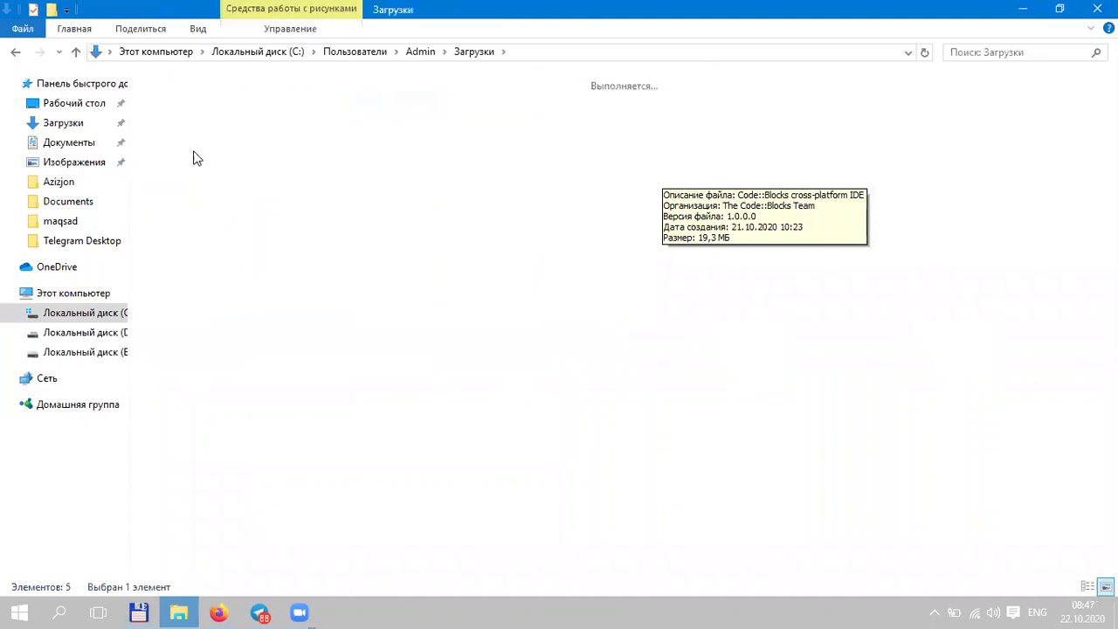
double_click(450, 122)
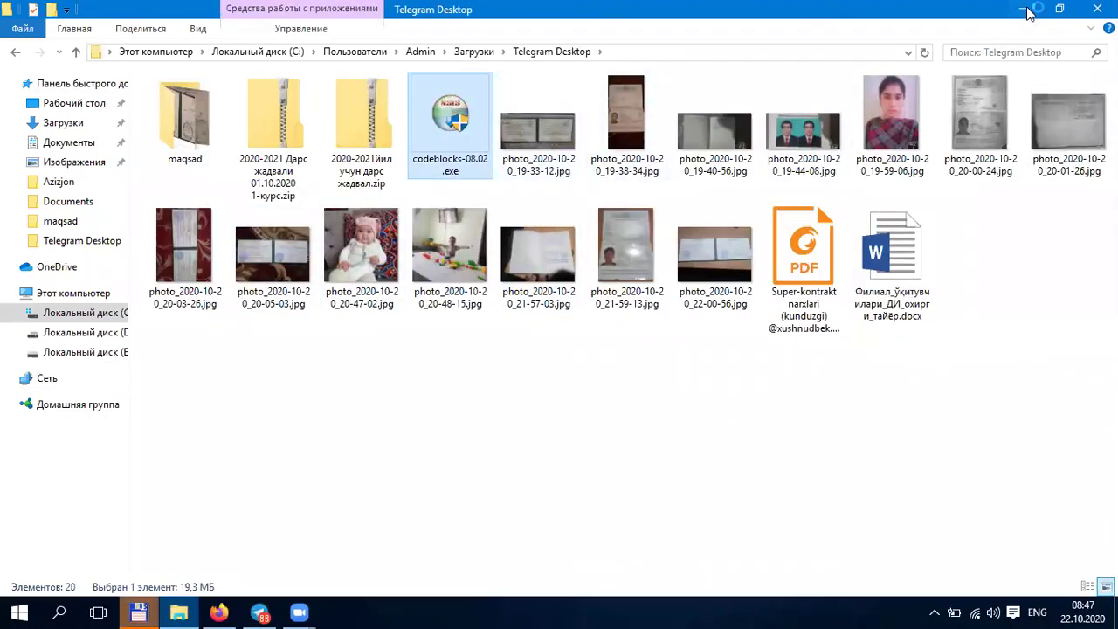
Allow codeblocks-08.02.exe to run in the security warning, minimize the file manager windows and dismiss the duplicate warning.
click(1027, 9)
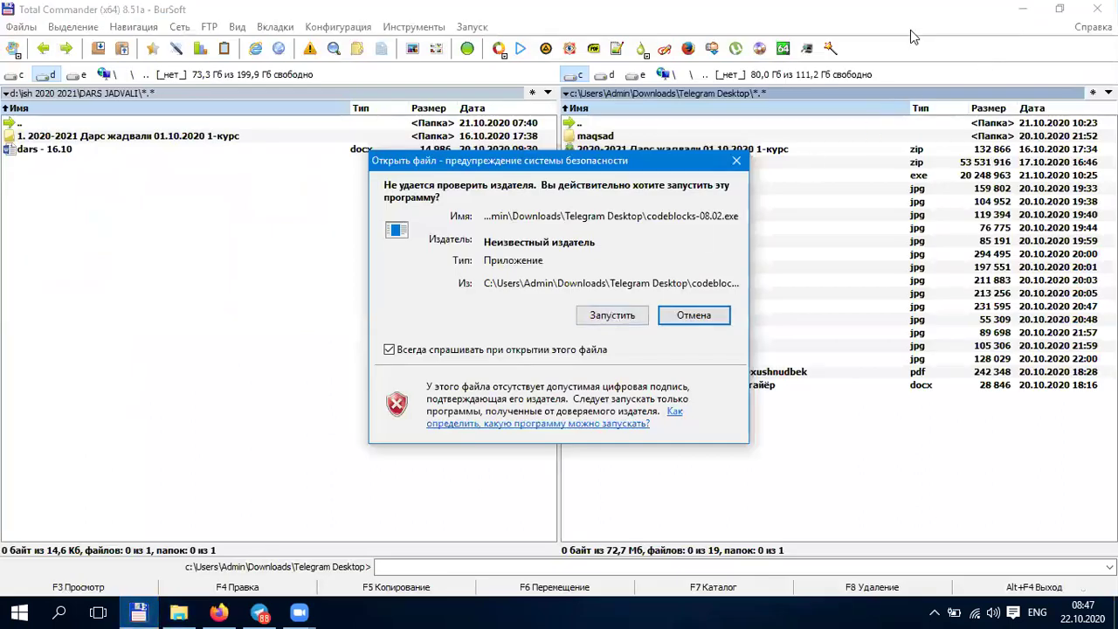
click(1024, 9)
drag(616, 166, 608, 114)
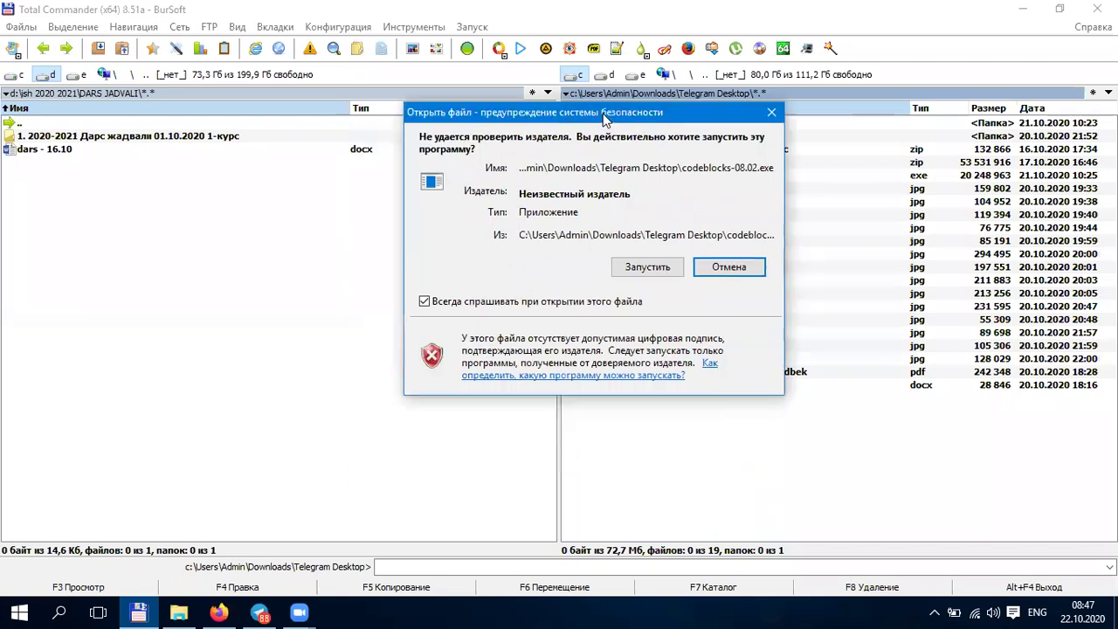
click(657, 271)
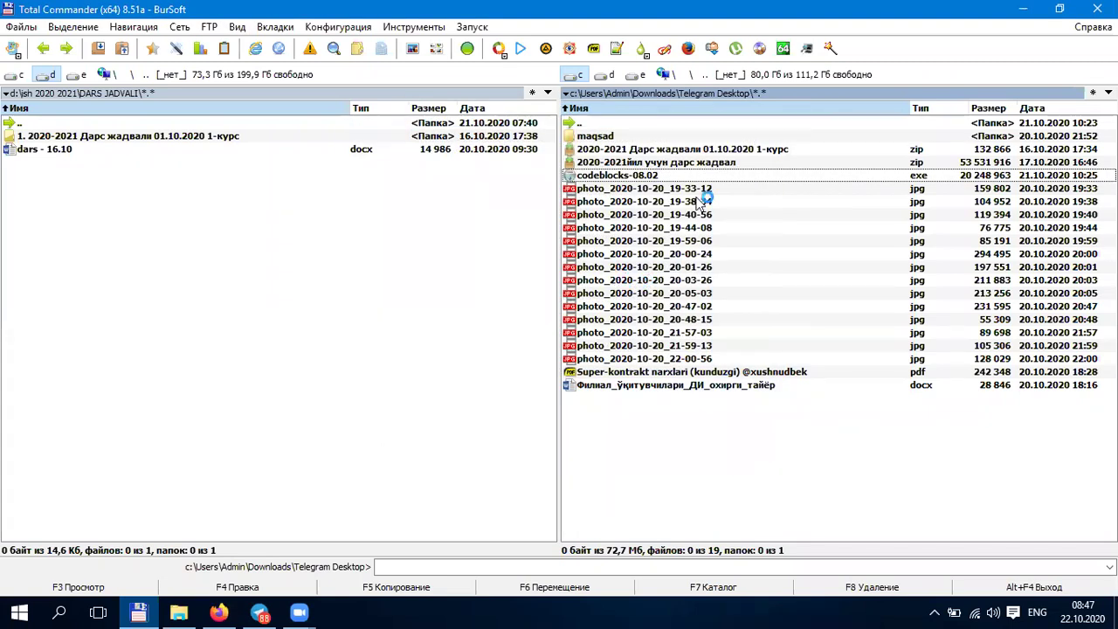
click(1025, 9)
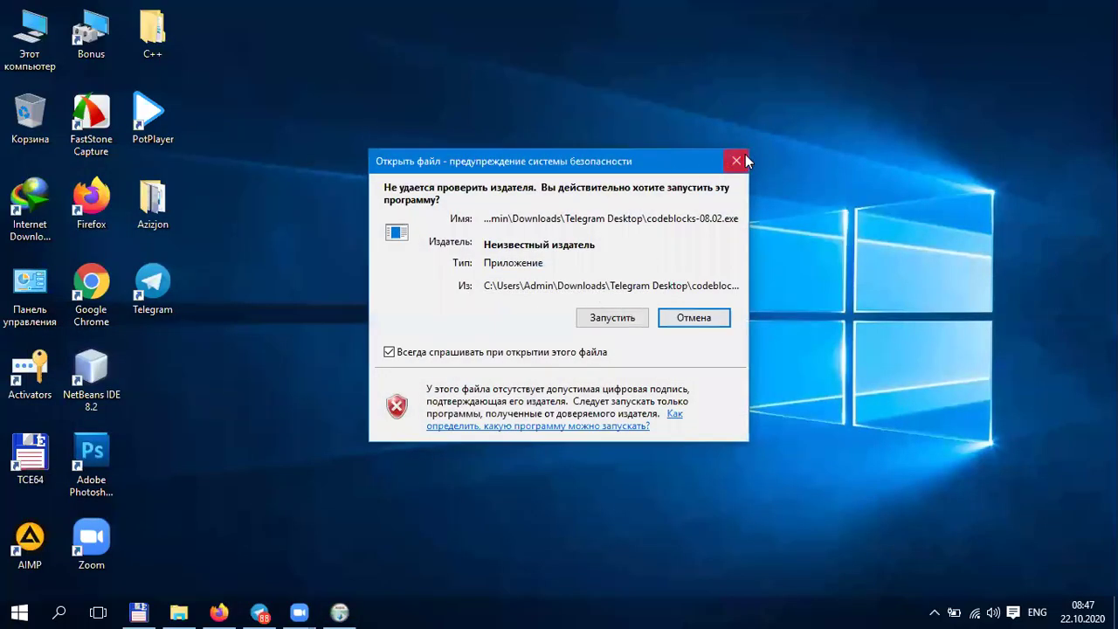
click(736, 161)
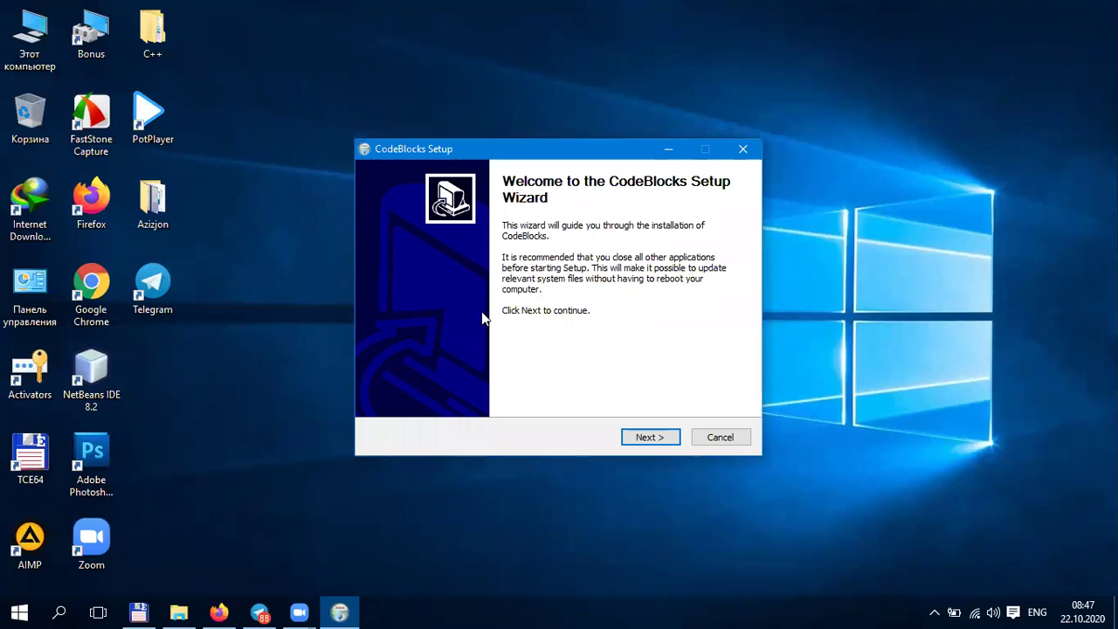
Start the CodeBlocks Setup wizard, view the GNU General Public License to its end and accept it.
click(656, 436)
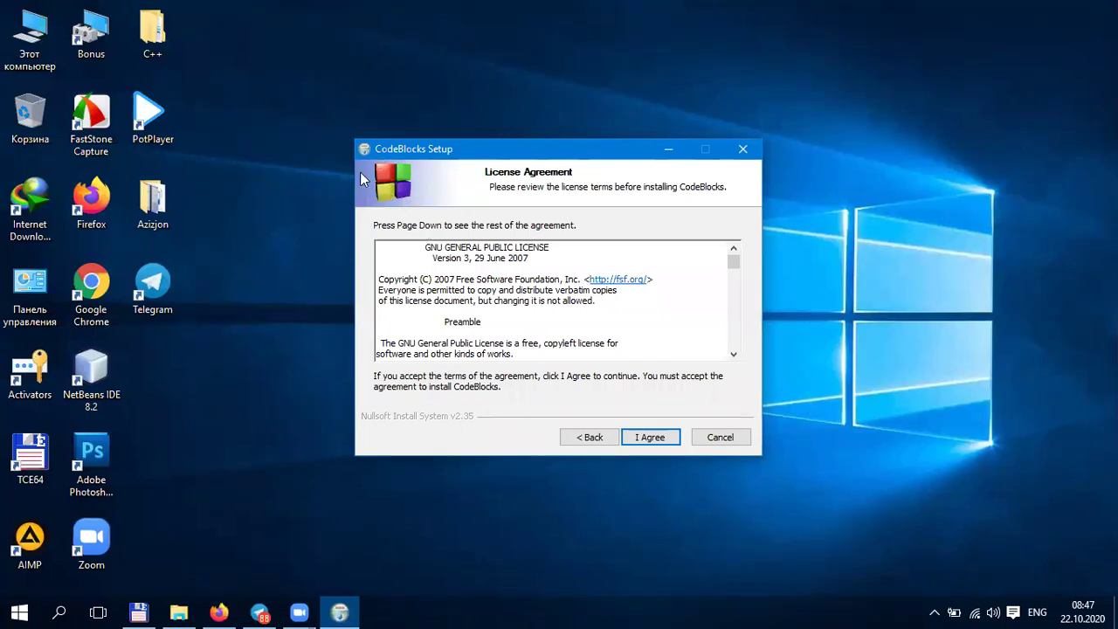
click(590, 439)
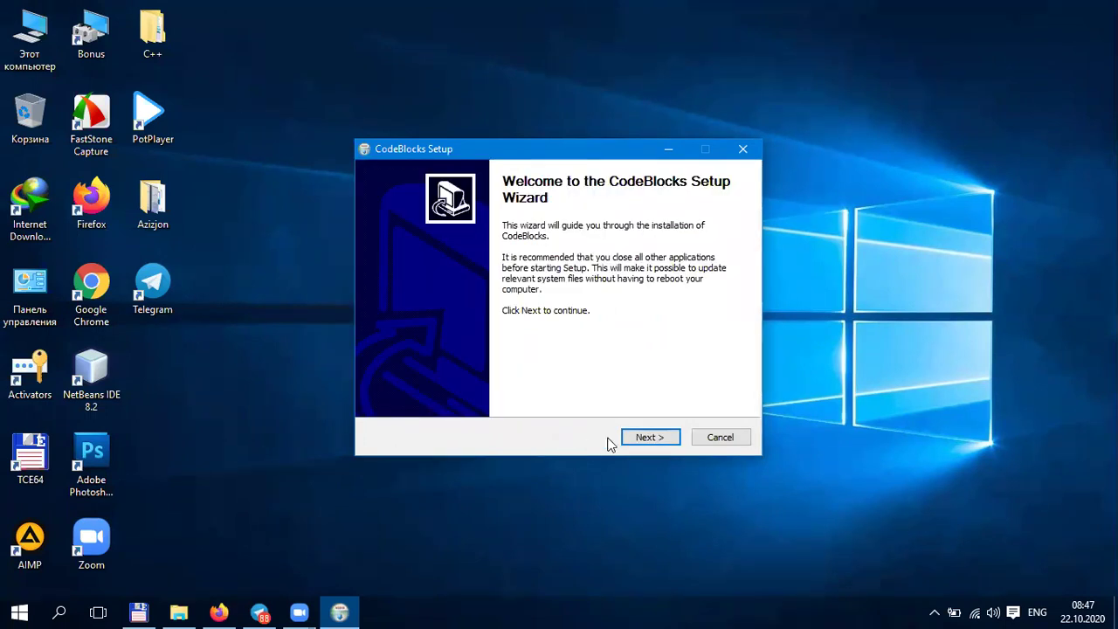
click(635, 443)
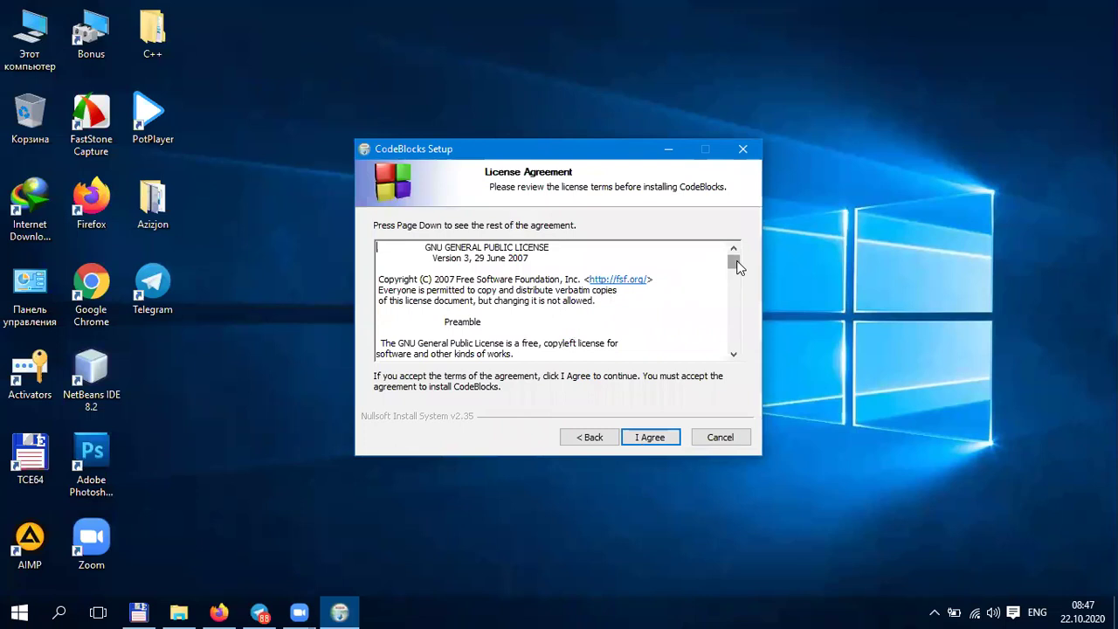
drag(734, 260, 733, 356)
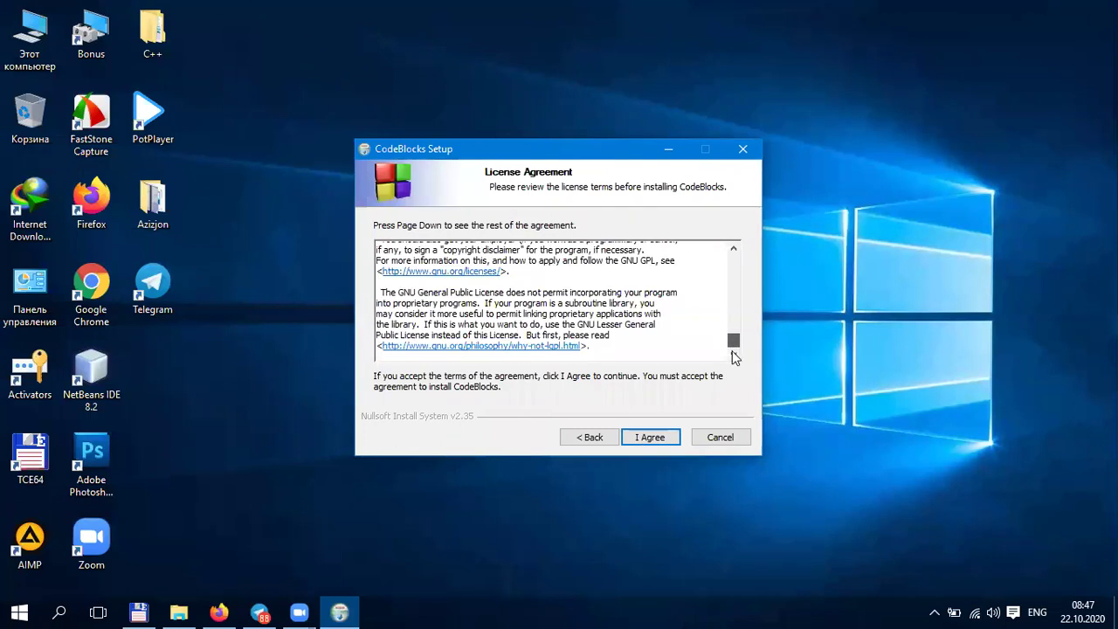
click(670, 442)
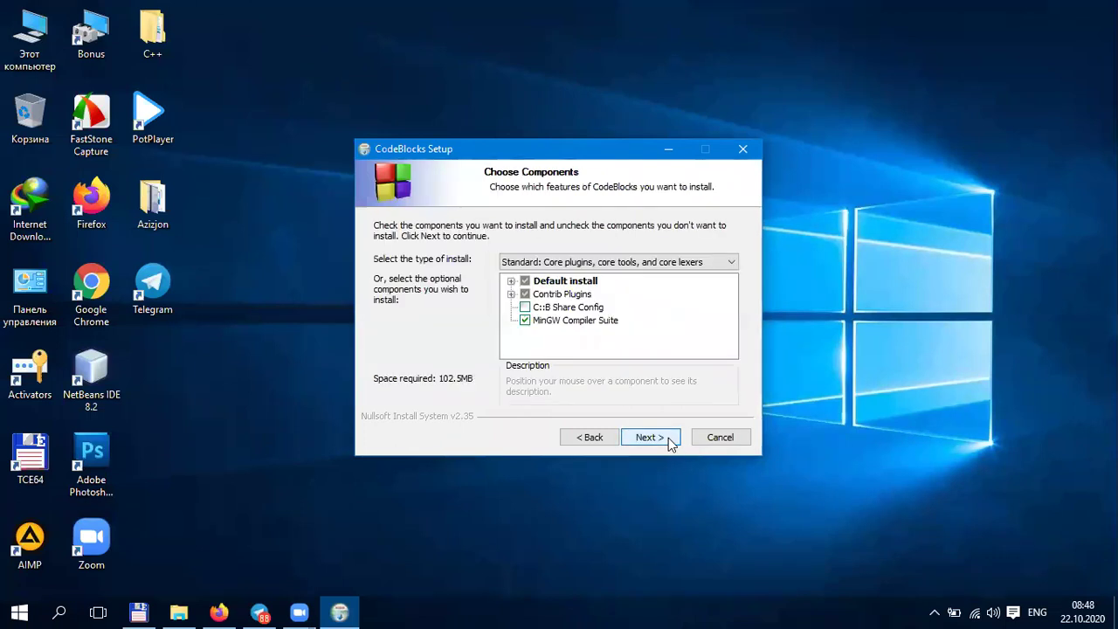
Install CodeBlocks with the Standard components and MinGW Compiler Suite into C:\Program Files (x86)\CodeBlocks.
click(669, 443)
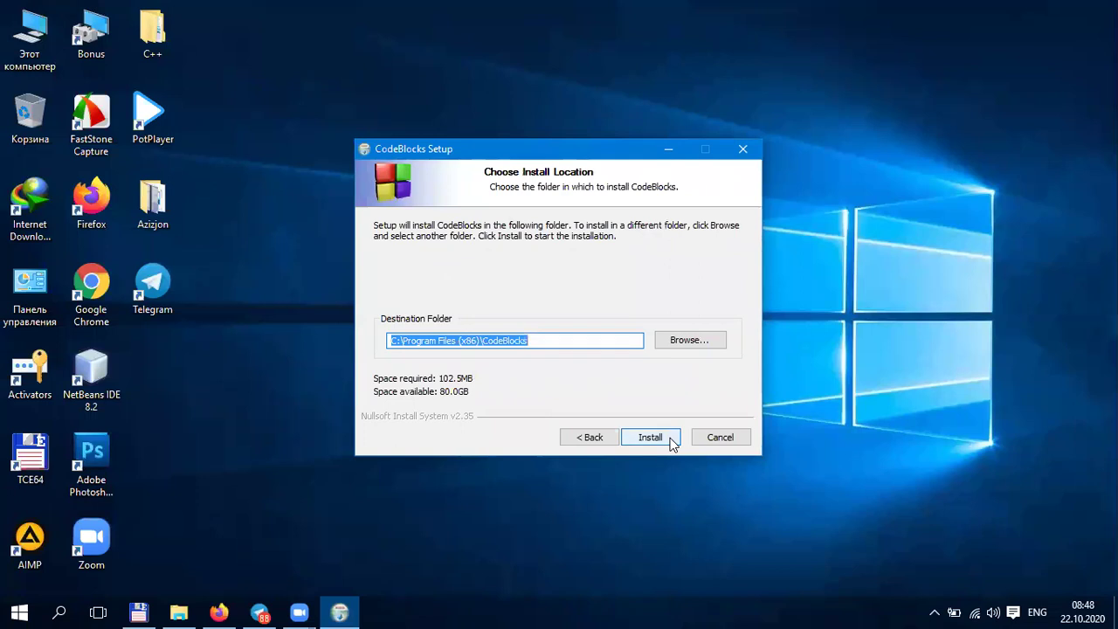
click(670, 441)
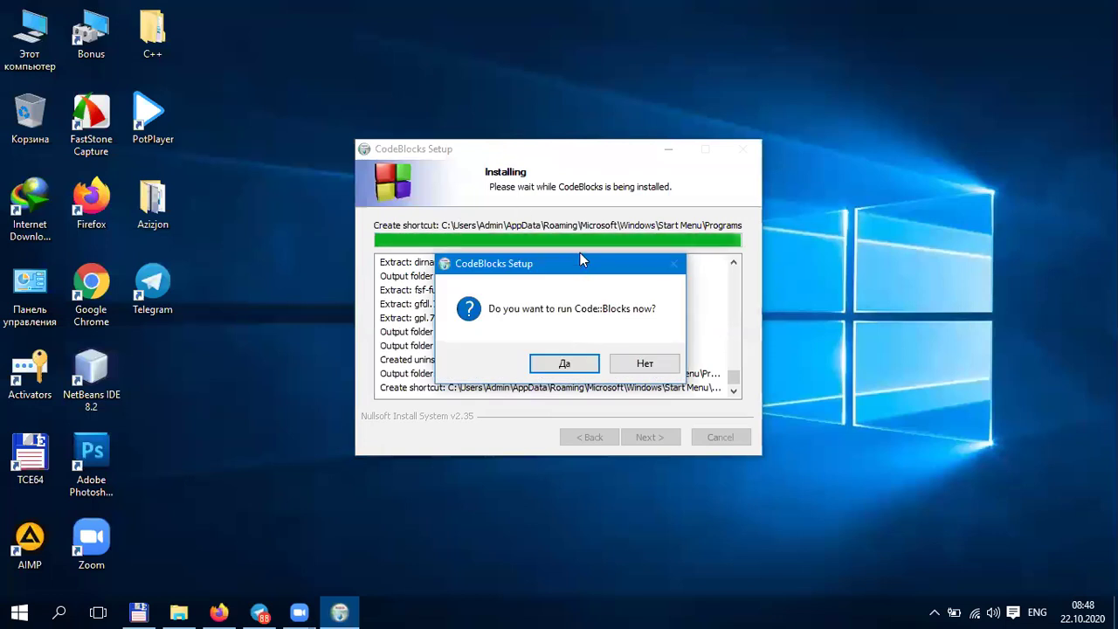
drag(580, 254, 589, 148)
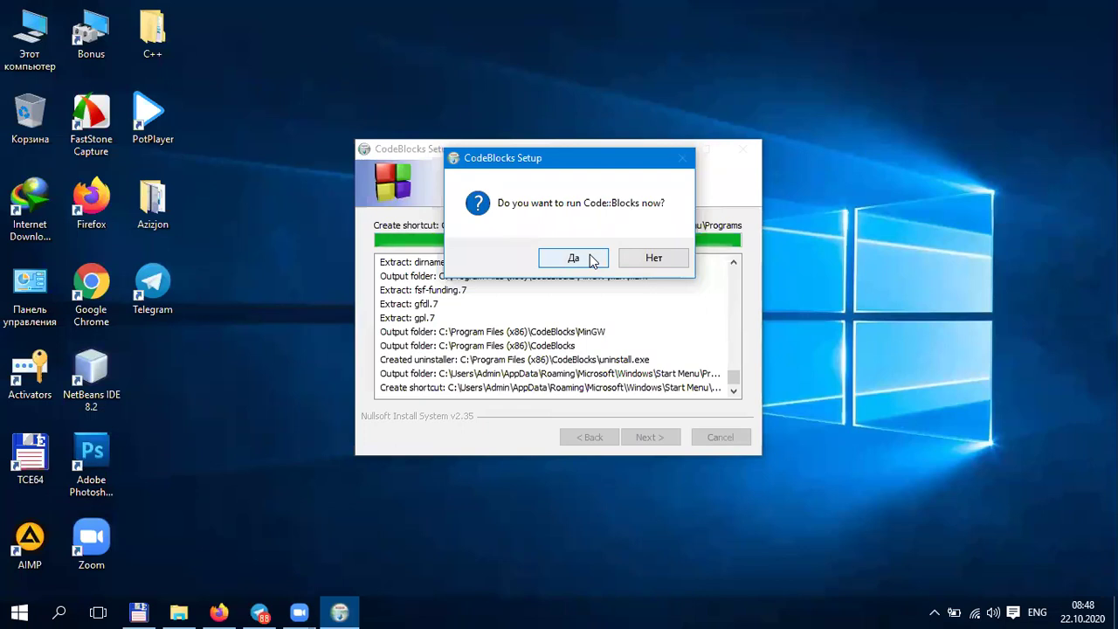
Choose to run Code::Blocks right after installation and complete the CodeBlocks Setup wizard.
click(591, 260)
click(655, 442)
click(655, 441)
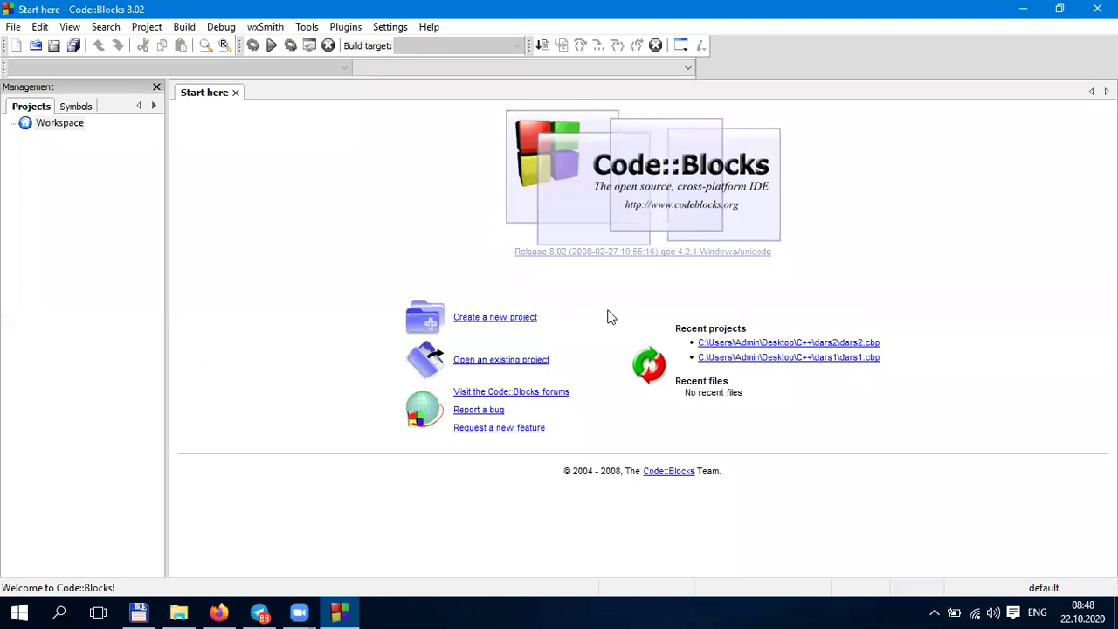
Minimize and restore the Code::Blocks window, close the program and check the desktop icons for its shortcut.
click(1023, 8)
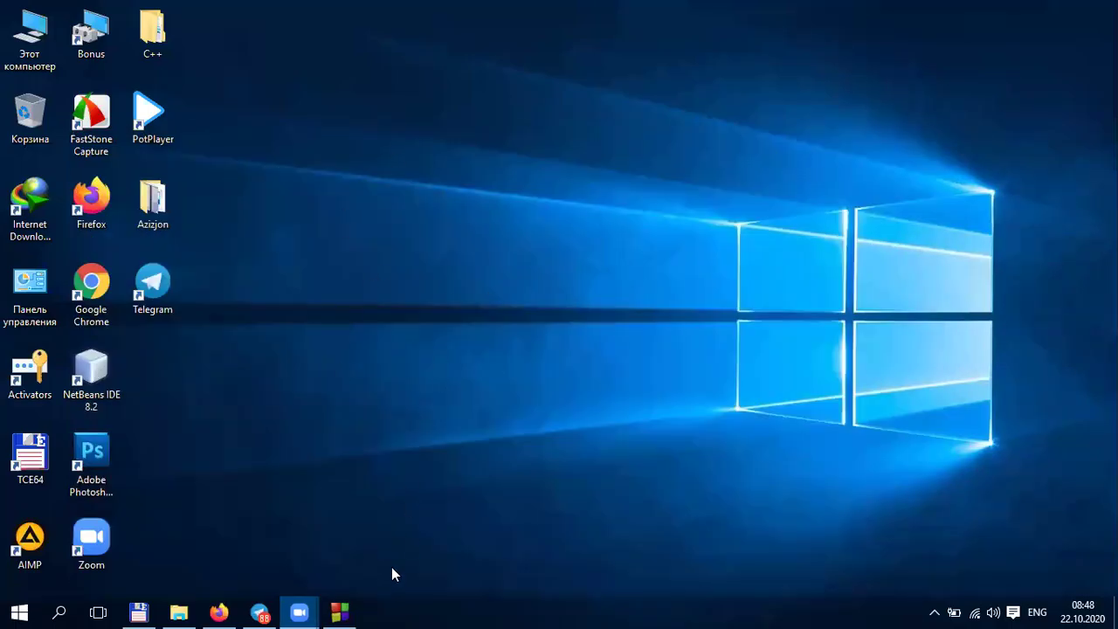
click(341, 610)
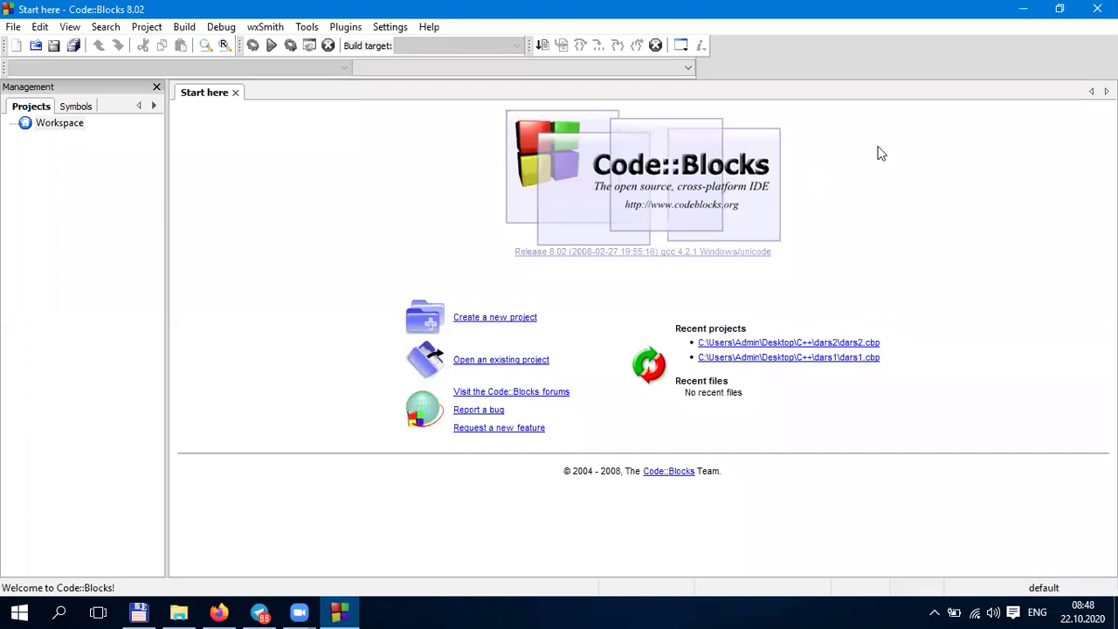
key(alt+F4)
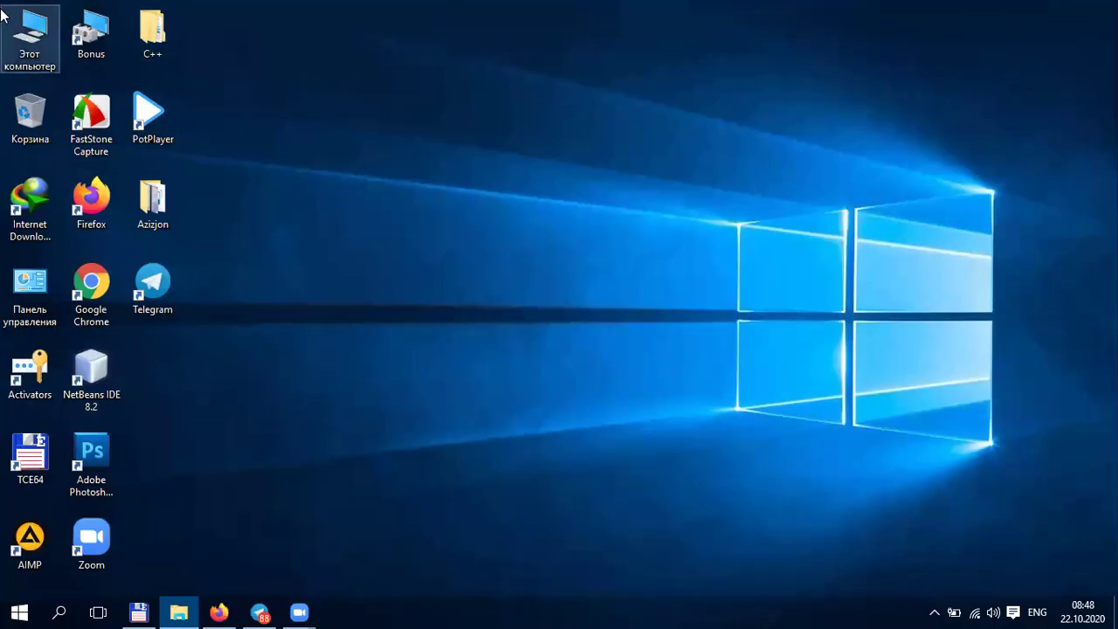
drag(332, 546, 13, 29)
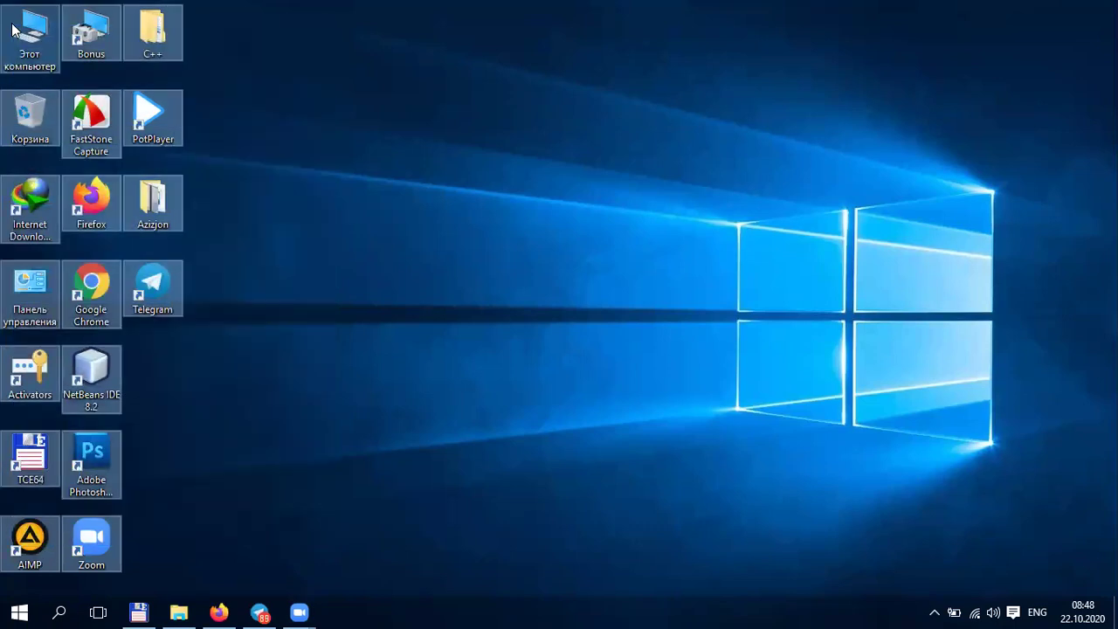
click(305, 142)
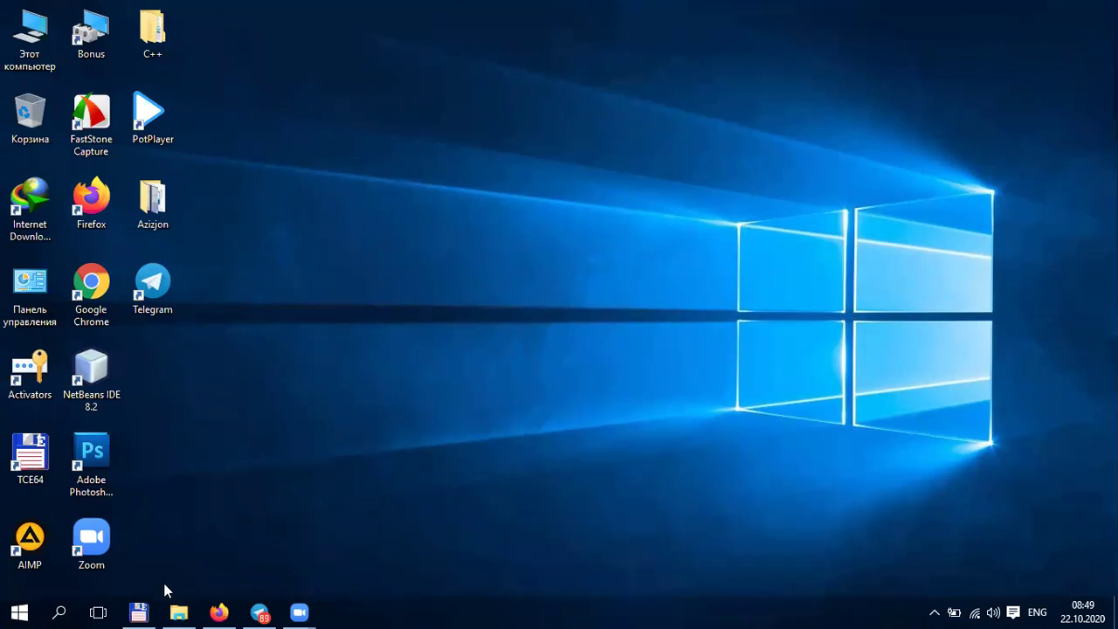
Bring up the Total Commander window showing the Telegram Desktop folder and close it.
mouse_move(178, 609)
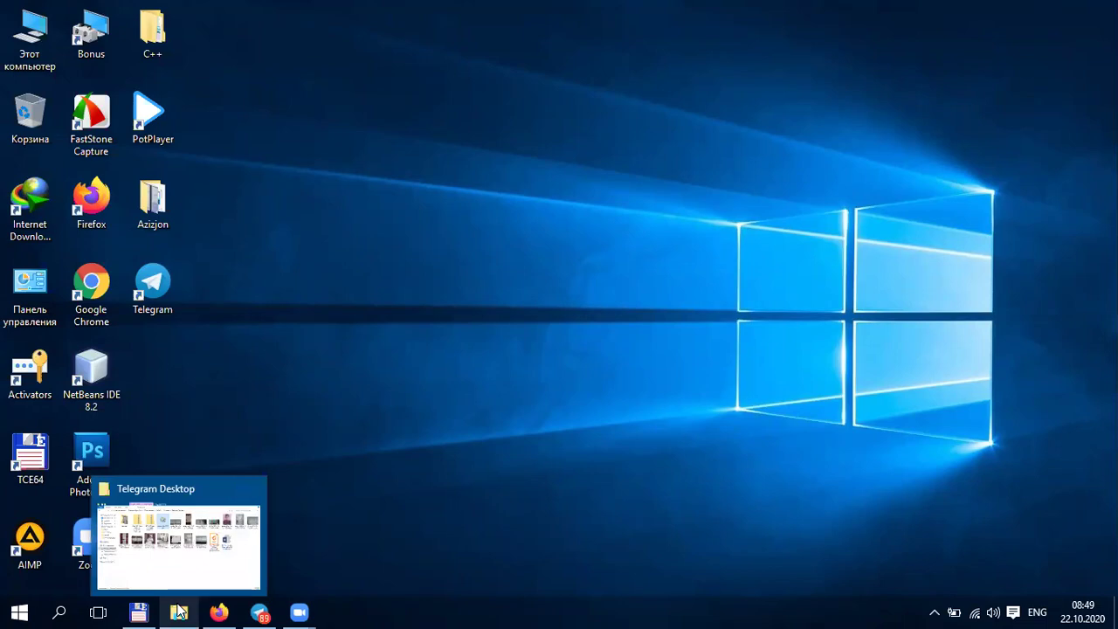
click(139, 613)
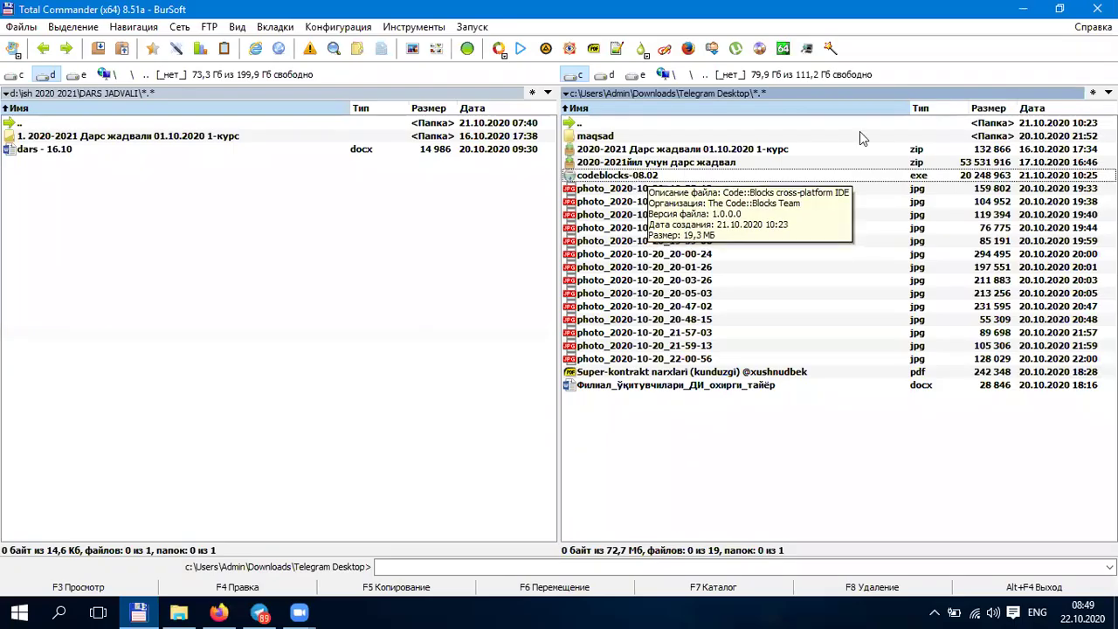
click(1096, 9)
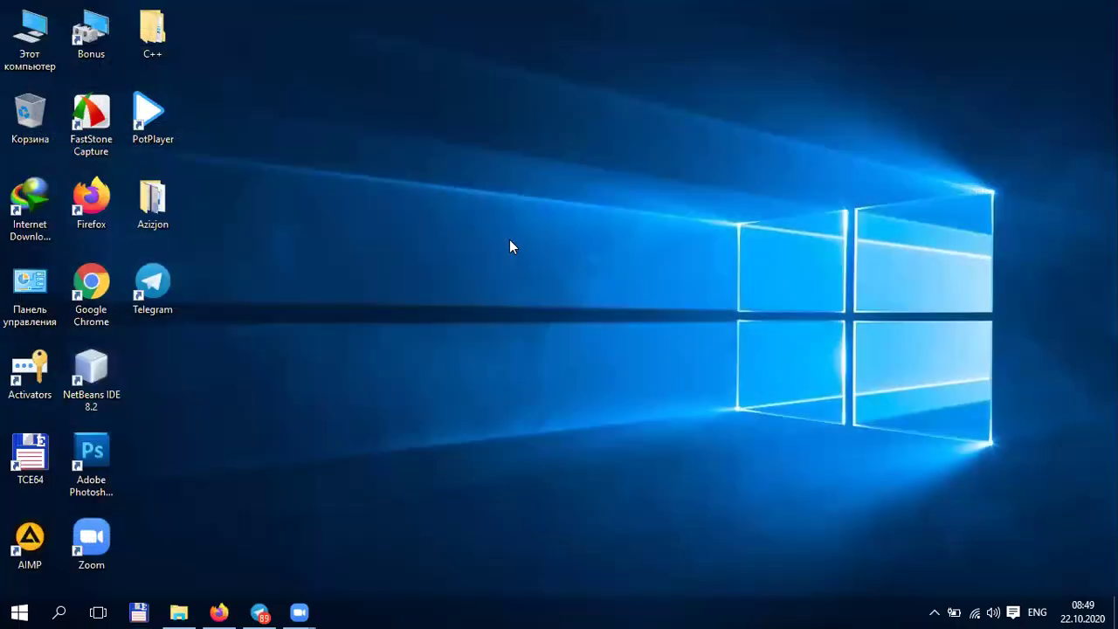
Search the installed programs for "code" and launch CodeBlocks from the results.
click(21, 611)
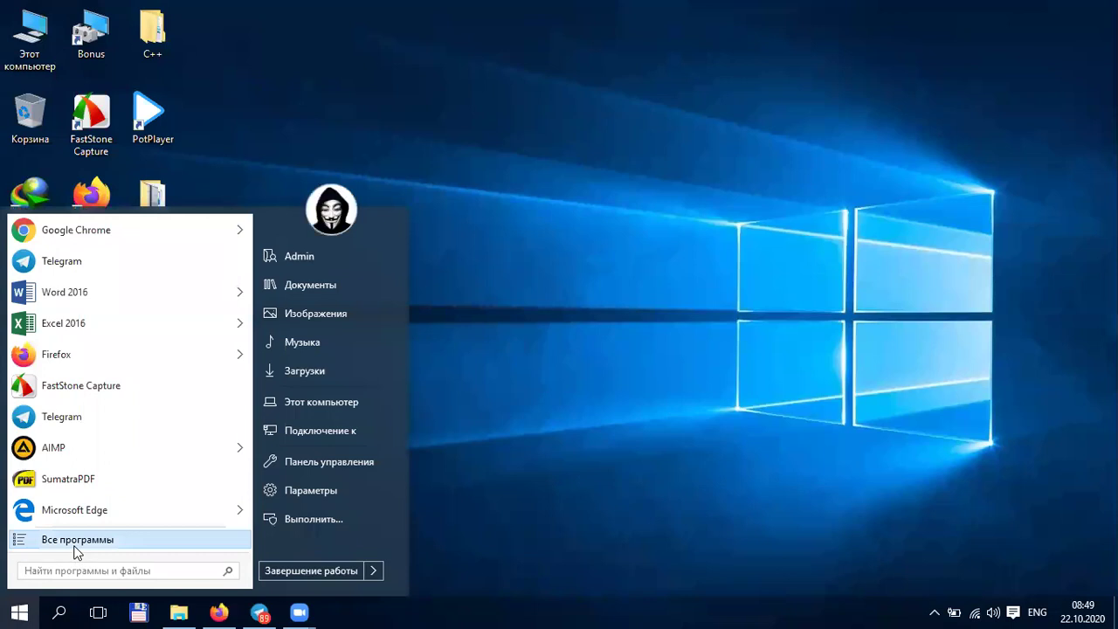
click(75, 546)
text(code)
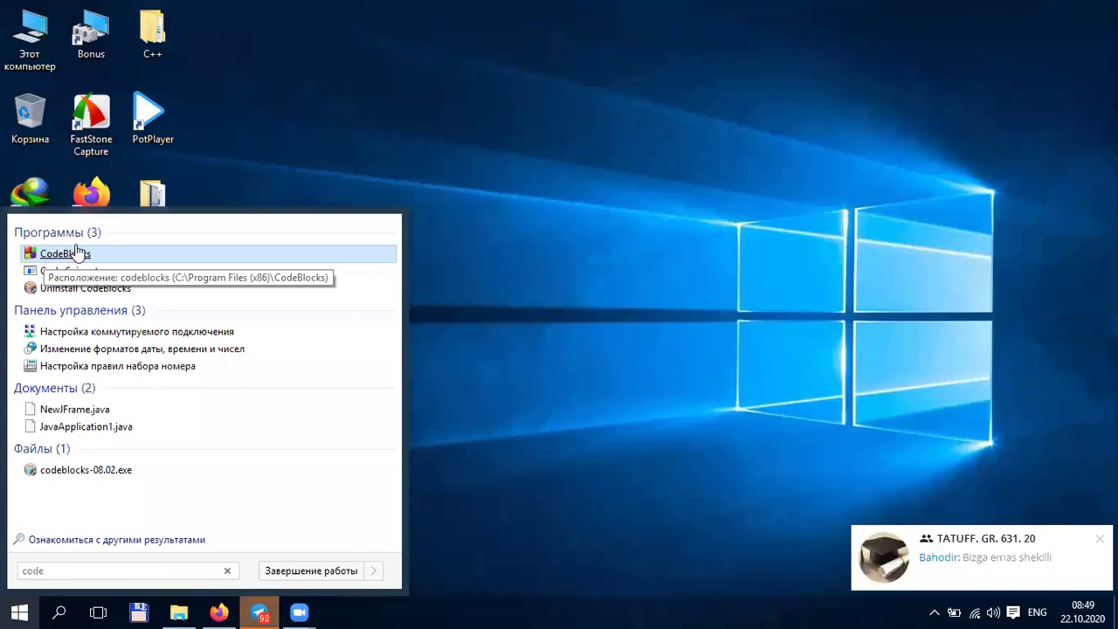
click(72, 253)
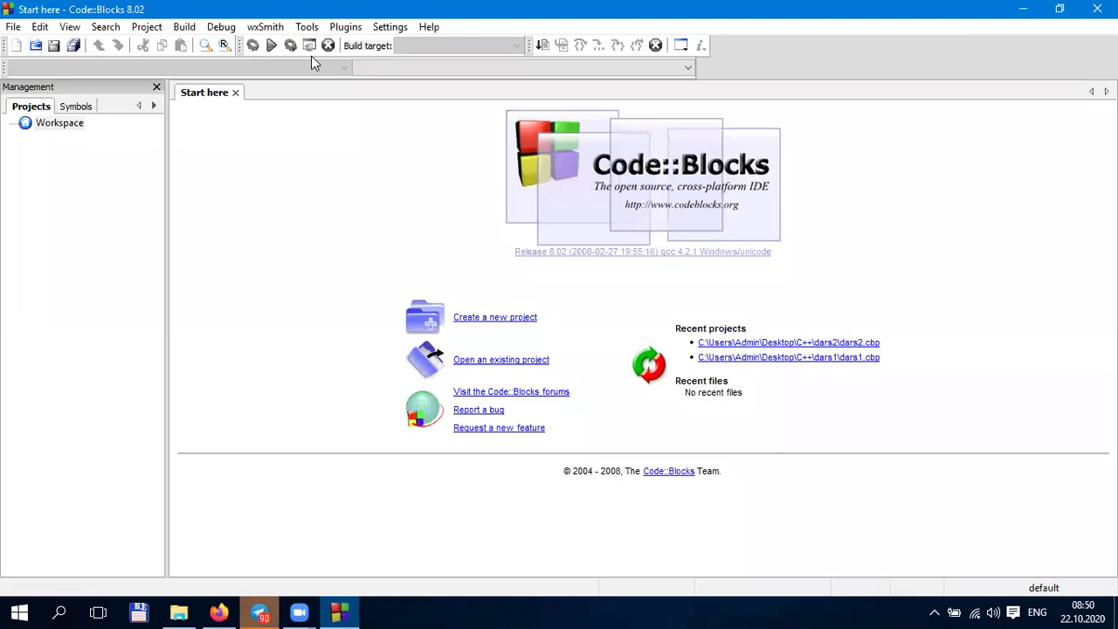
Examine the Projects, Symbols and Resources views of the Management pane, ending on Projects.
click(33, 90)
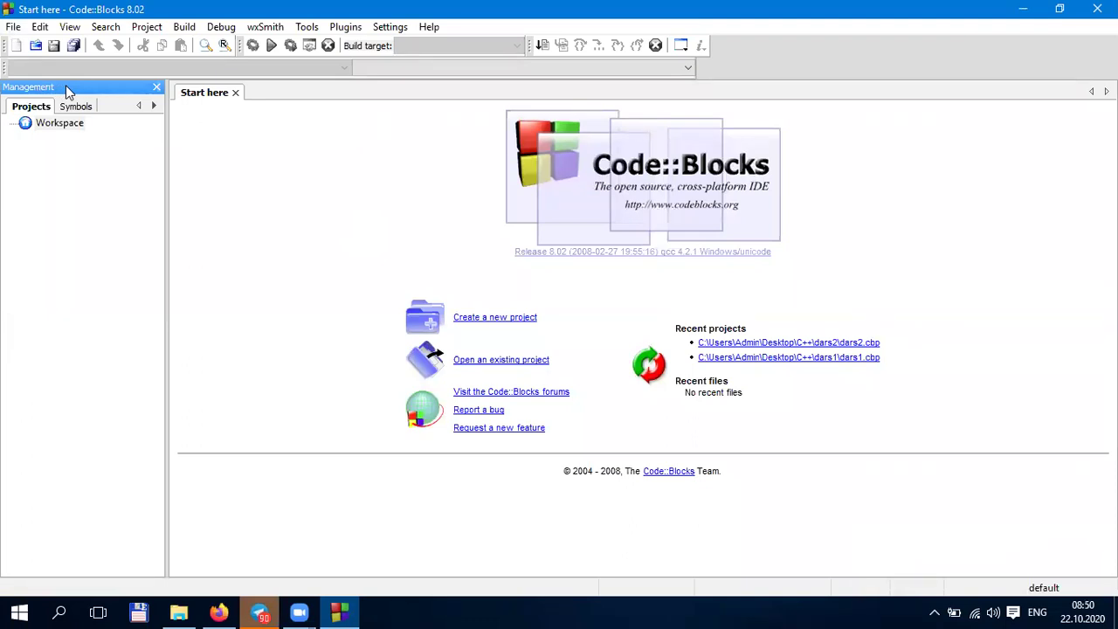
key(Down)
click(153, 106)
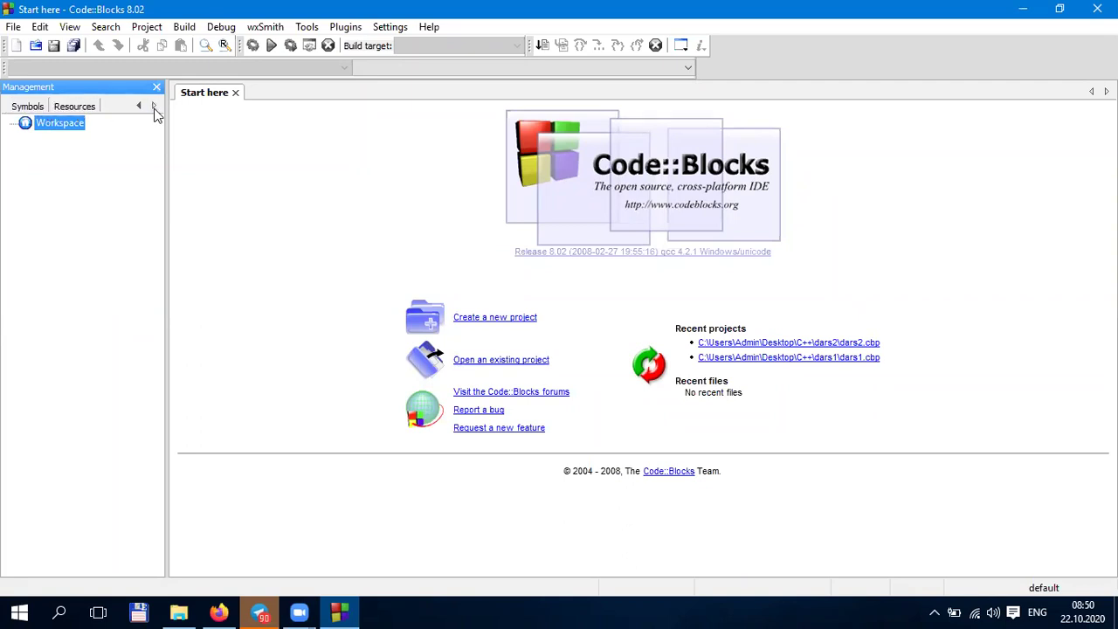
click(31, 106)
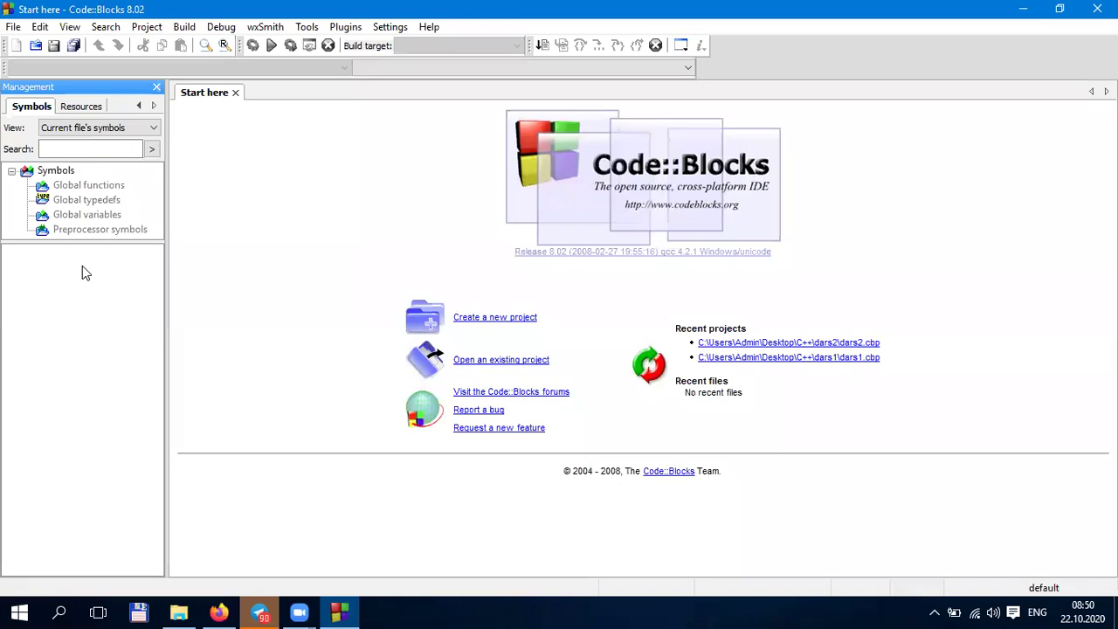
click(80, 108)
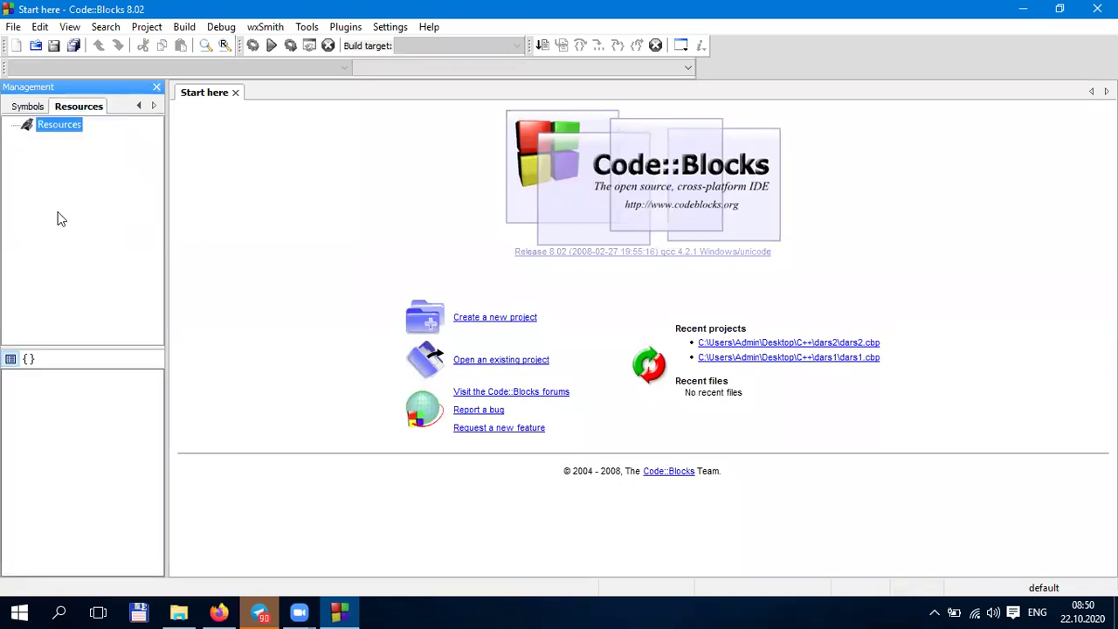
click(31, 110)
click(138, 106)
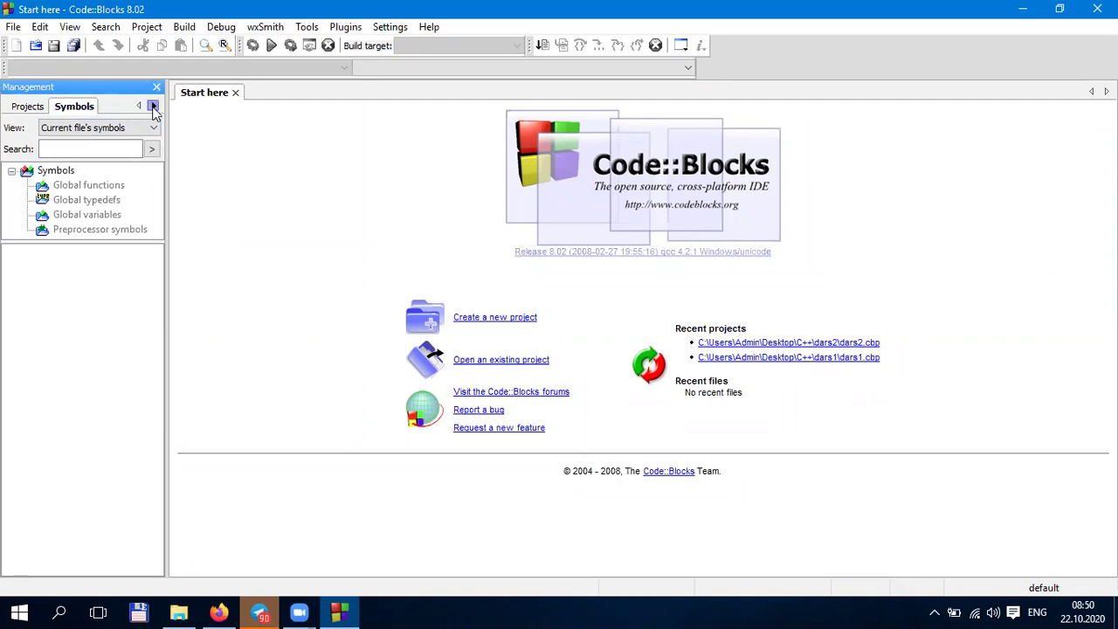
click(152, 106)
click(140, 108)
click(33, 108)
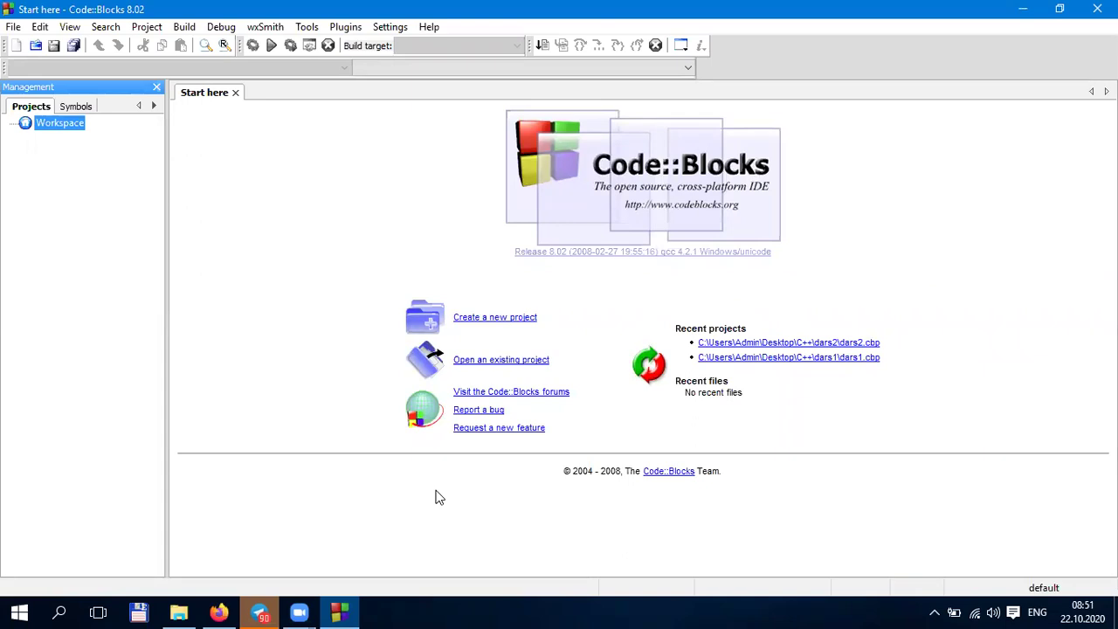
Launch Word with the winword command and enter the lines "Fegshfk" and "fdsufg" in the blank document.
key(super+r)
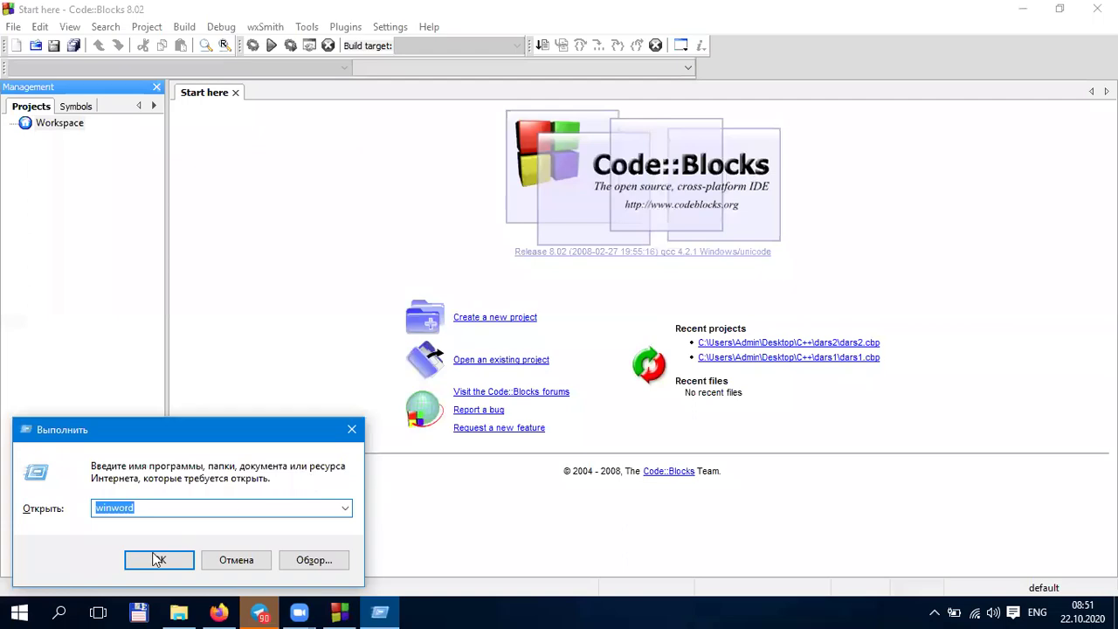
click(157, 562)
click(420, 230)
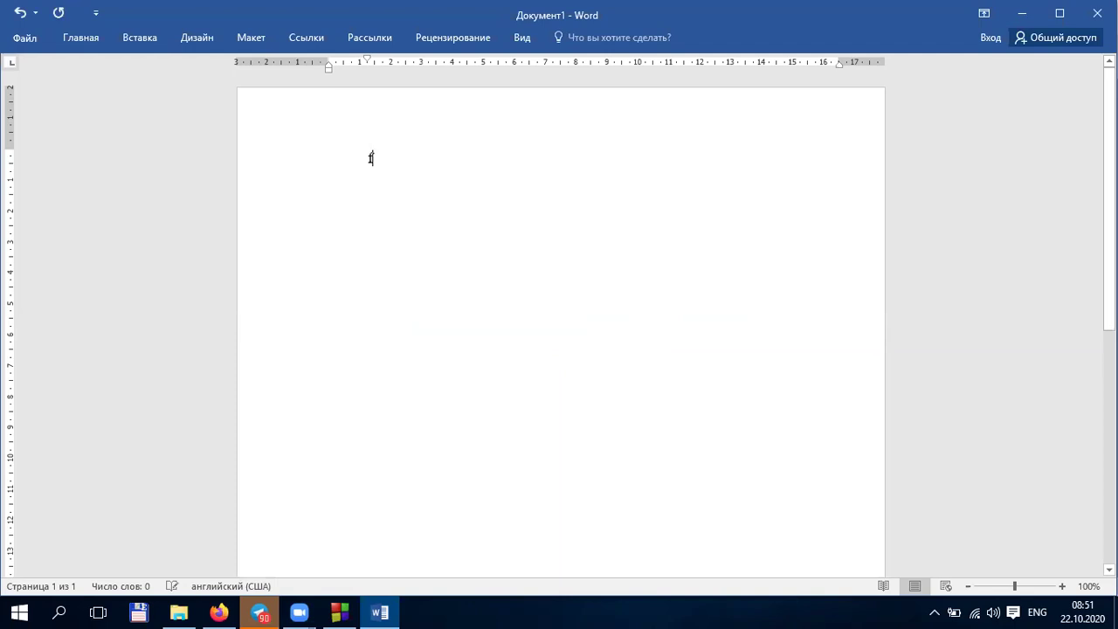
text(Fegshfk)
key(Return)
text(fdsufg)
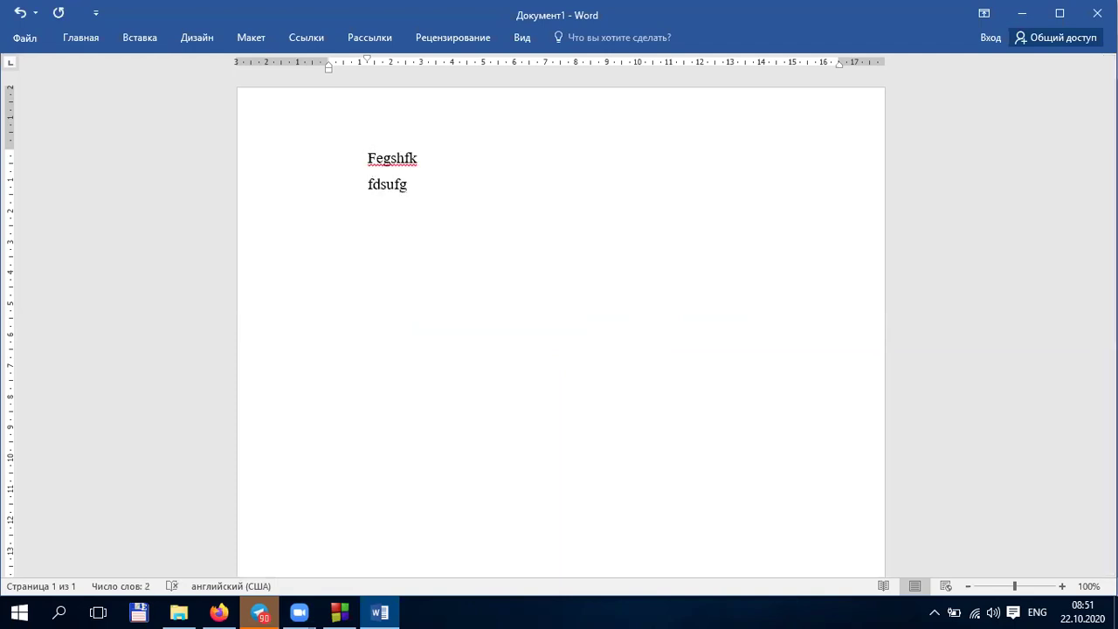
Create a second Word document containing "fsfsd", and close both documents without saving to return to Code::Blocks.
key(ctrl+n)
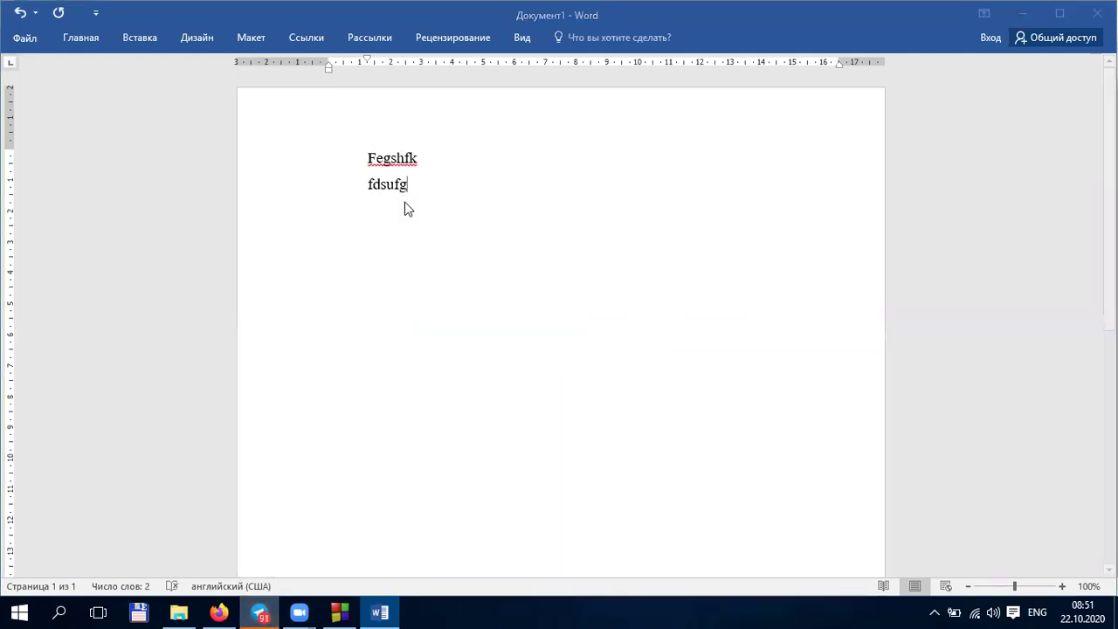
text(fsfsd)
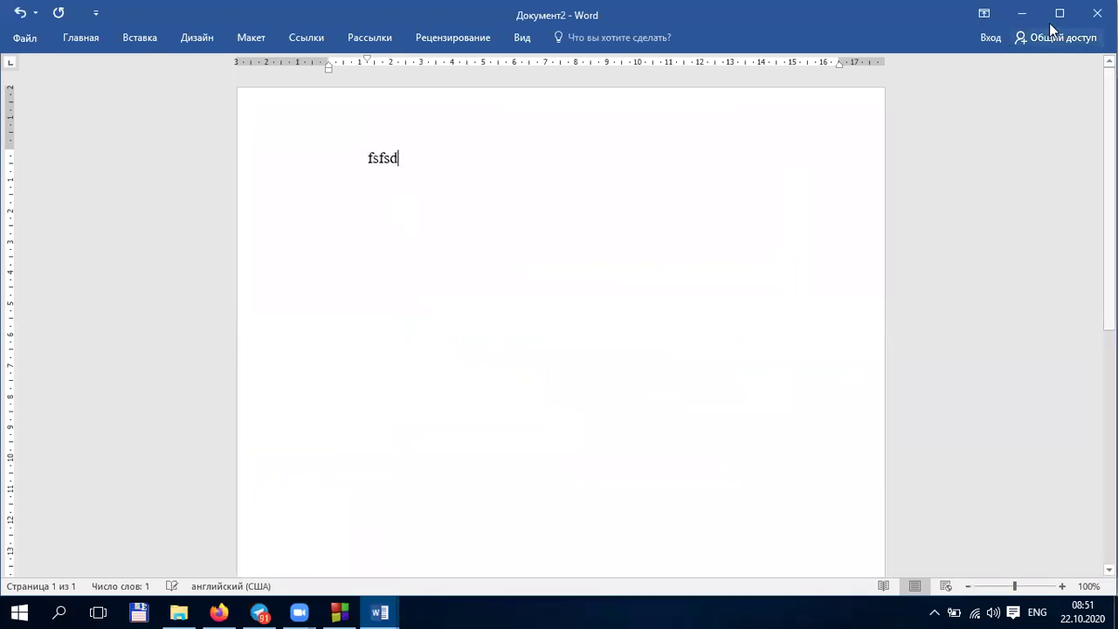
click(1096, 13)
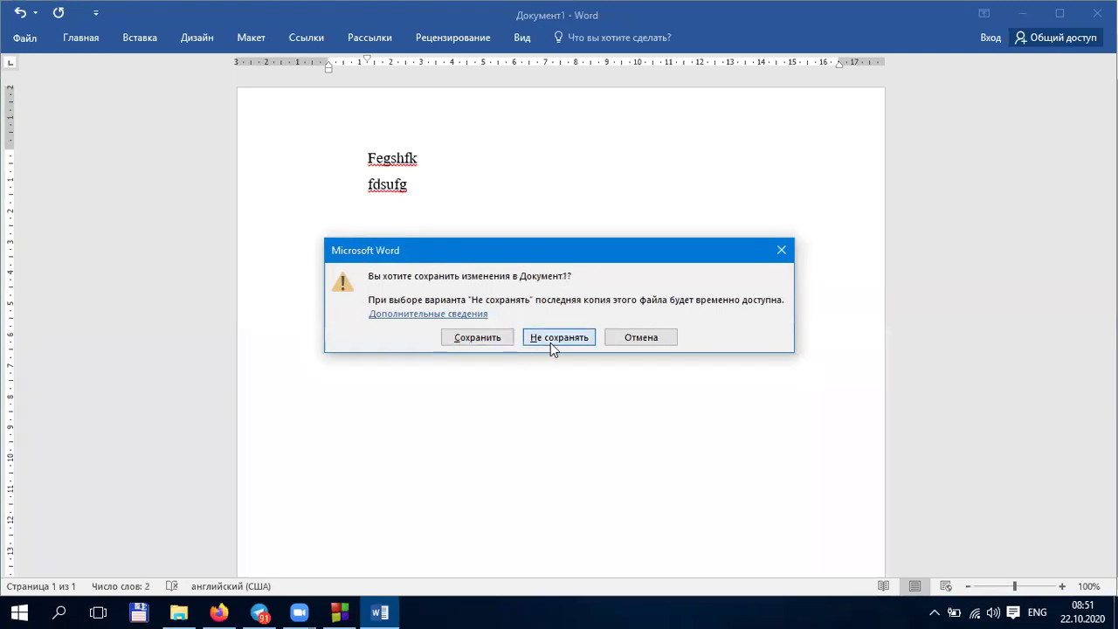
click(551, 338)
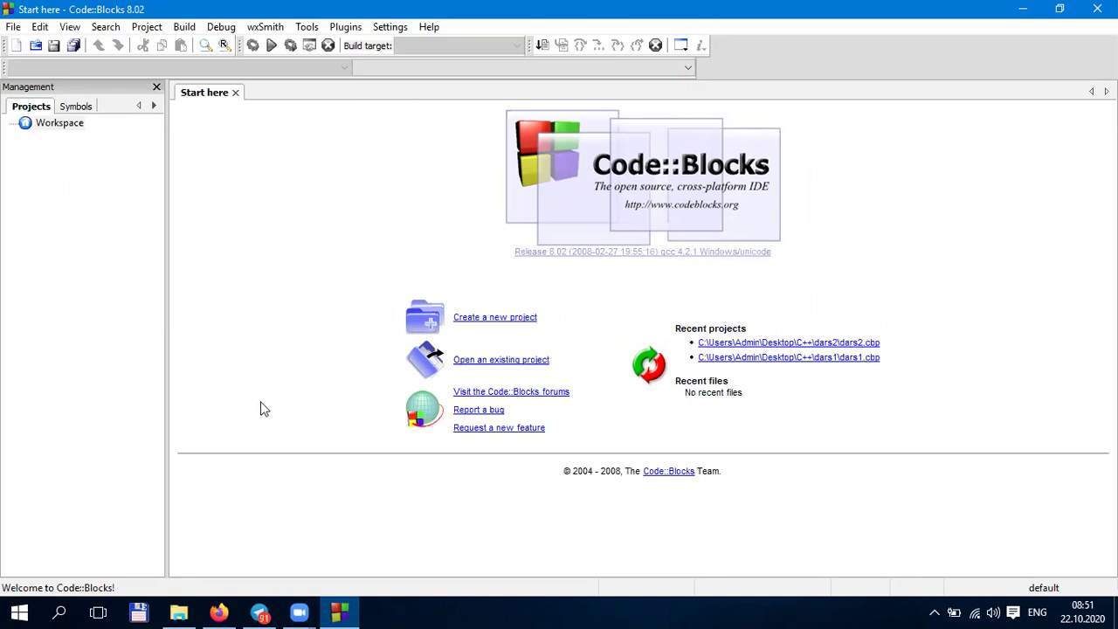
click(520, 320)
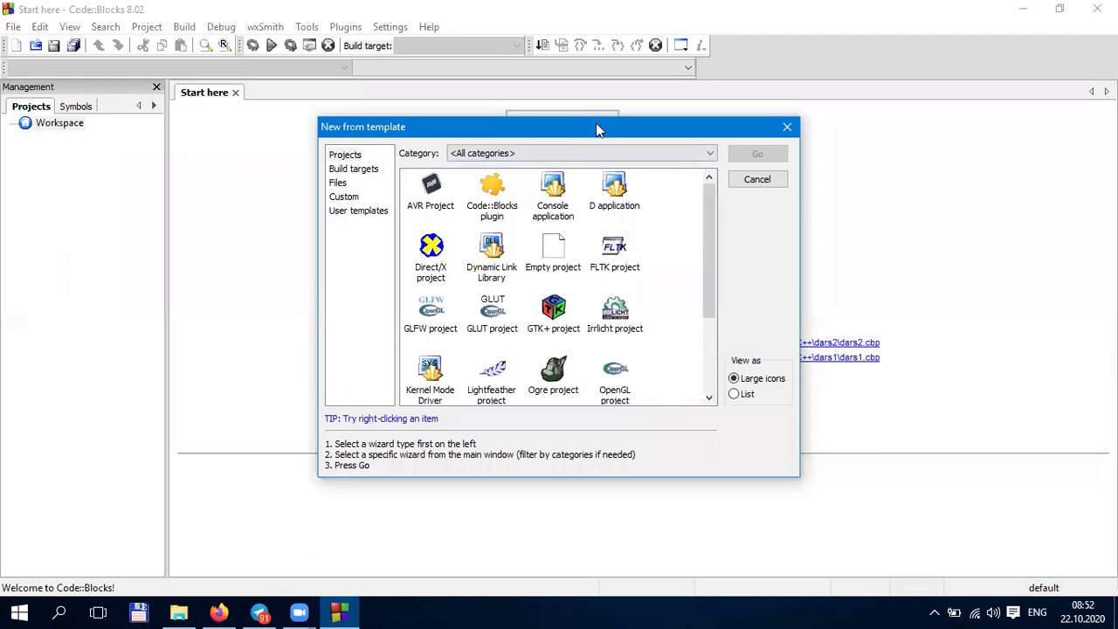
drag(594, 127, 563, 122)
click(743, 121)
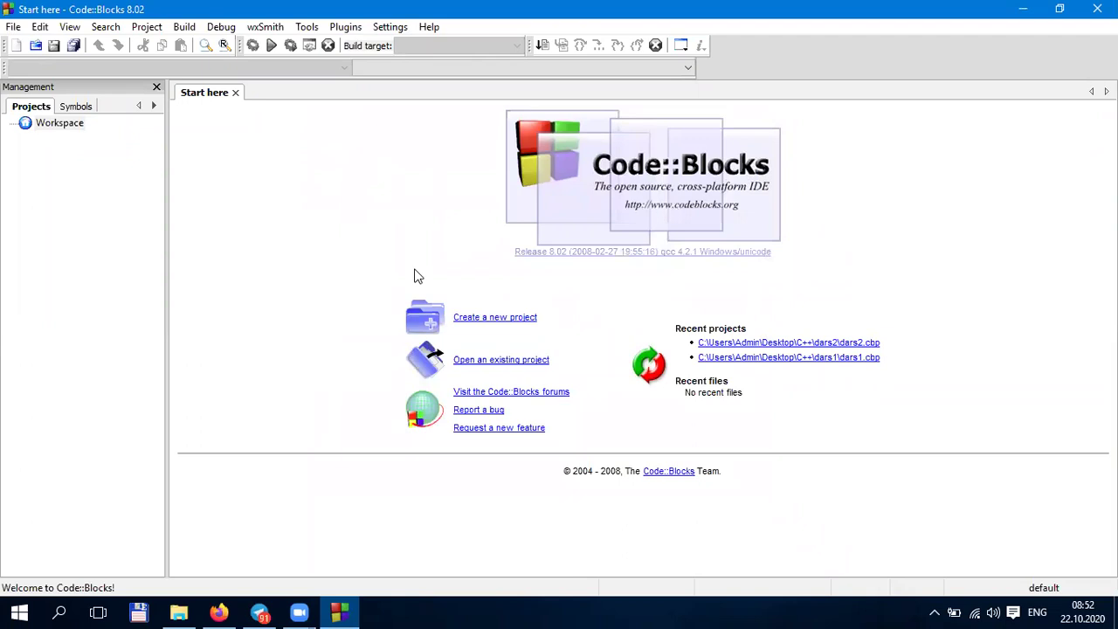
Browse the new project templates, open the Console application wizard and close it without creating a project.
click(16, 27)
mouse_move(26, 46)
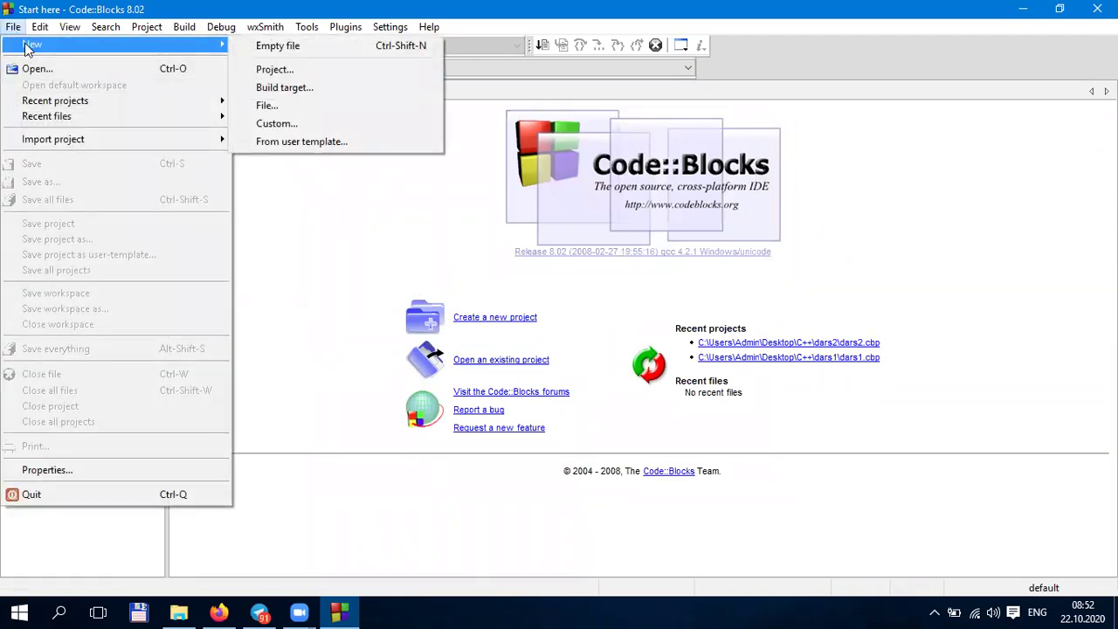
click(276, 72)
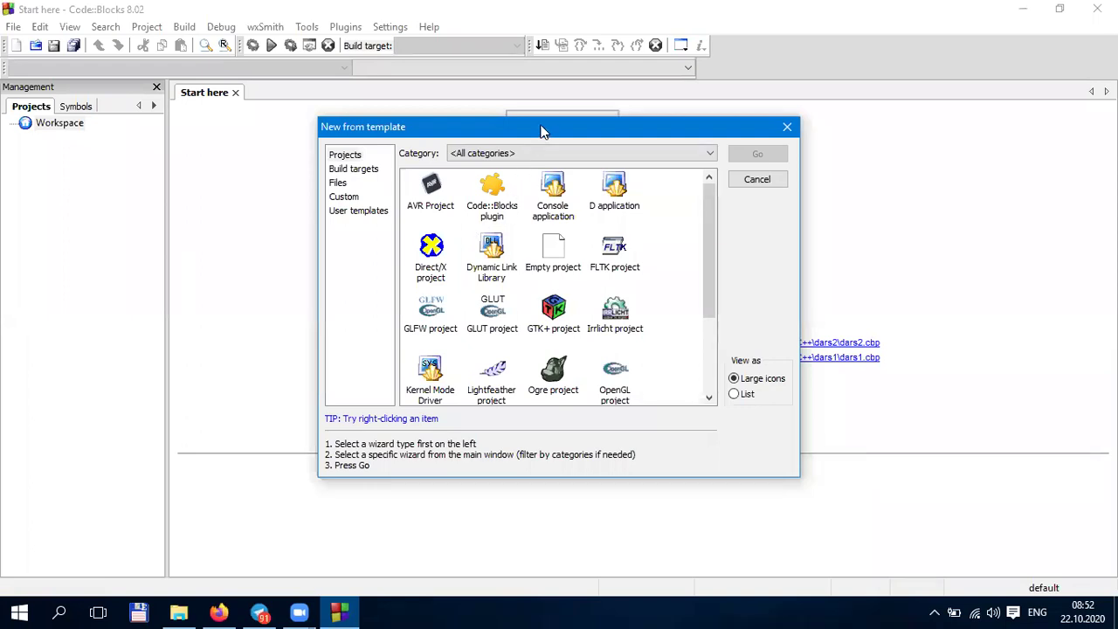
drag(547, 131, 510, 124)
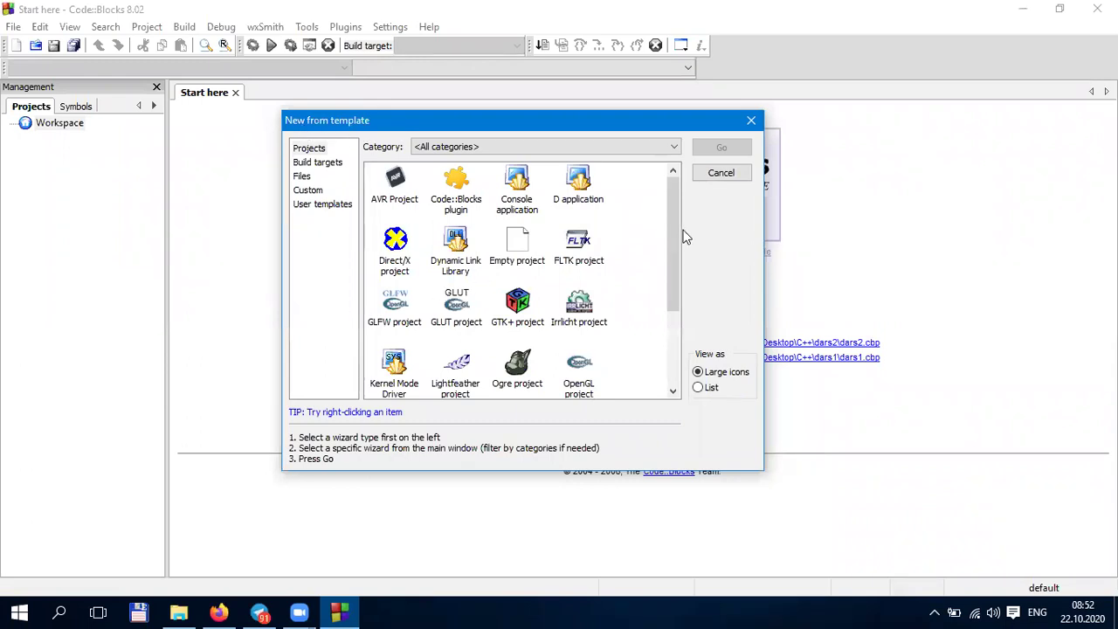
mouse_move(666, 200)
mouse_down()
mouse_move(673, 346)
mouse_move(669, 205)
mouse_move(674, 216)
mouse_up()
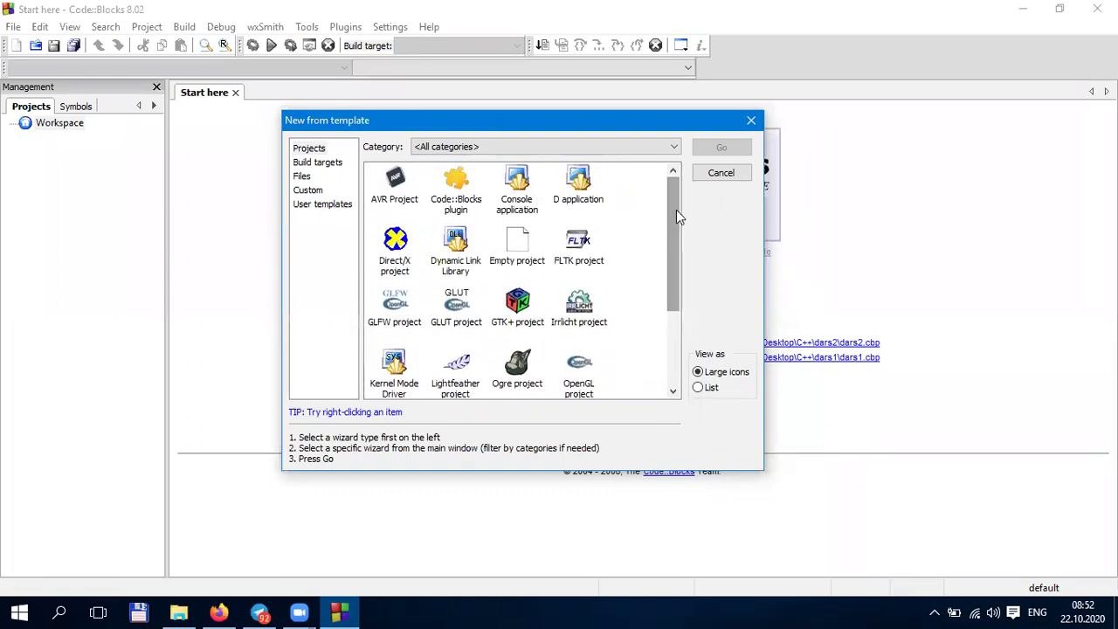
click(526, 191)
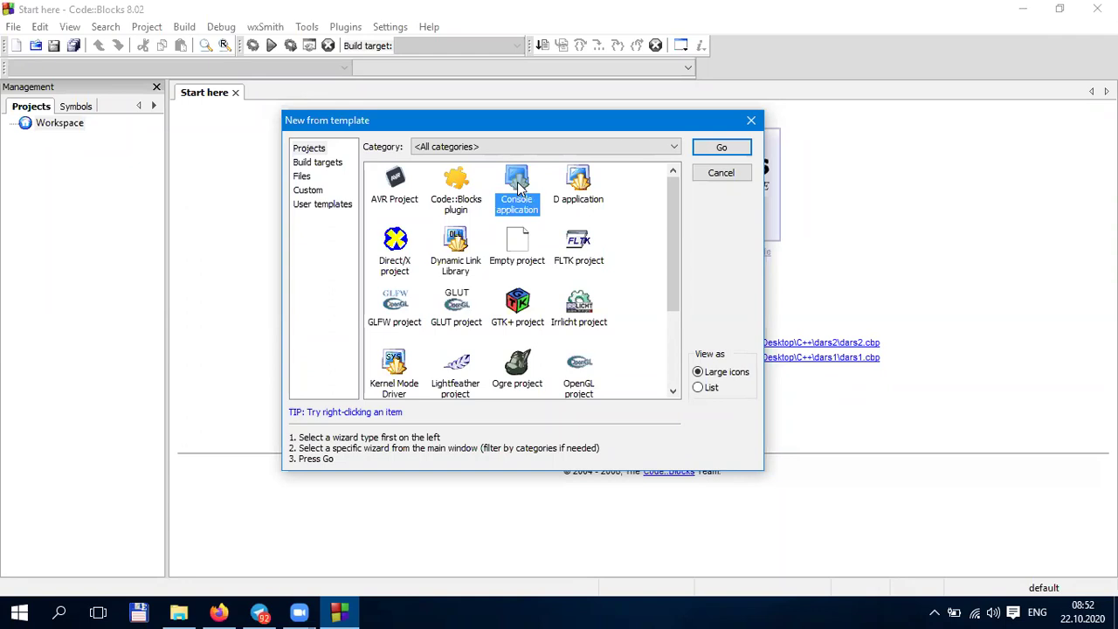
double_click(518, 186)
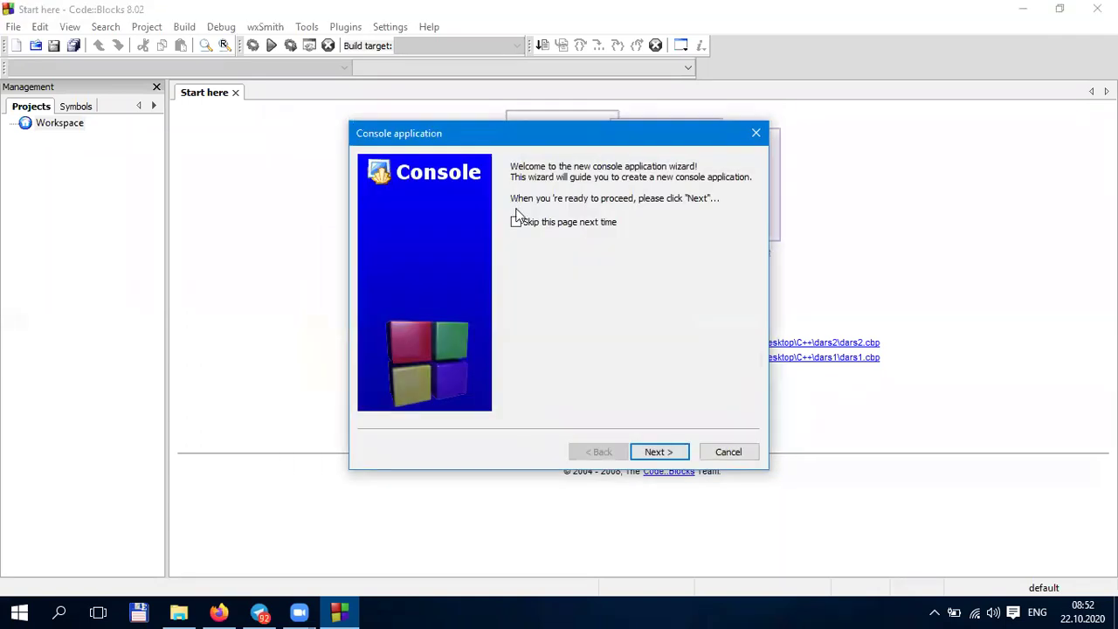
click(756, 133)
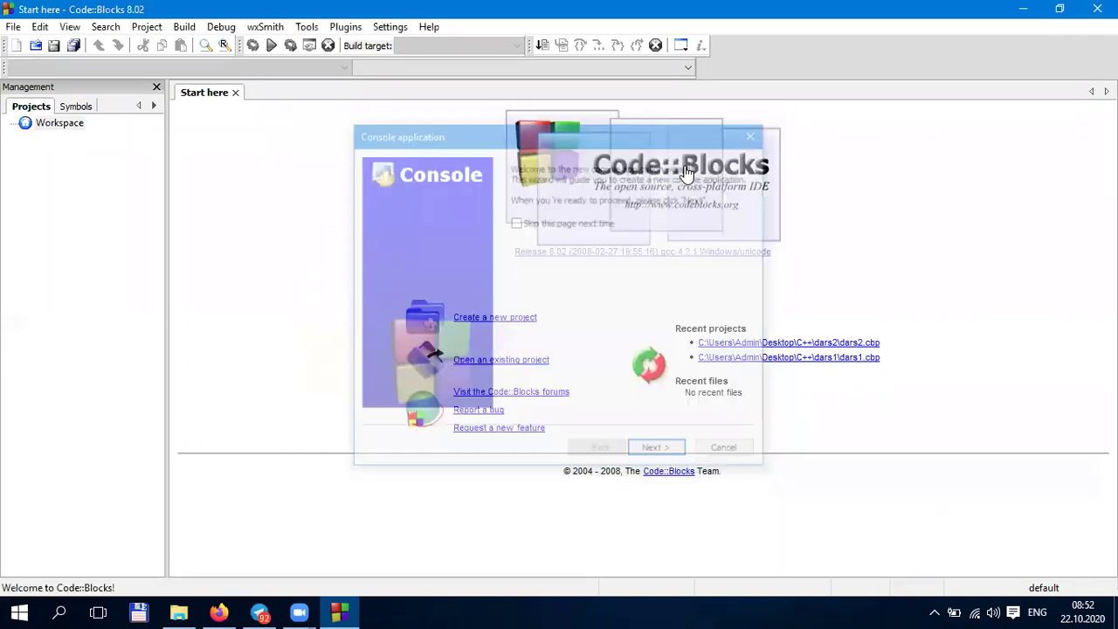
Start a new Console application project and choose C++ as its language.
click(507, 323)
click(552, 199)
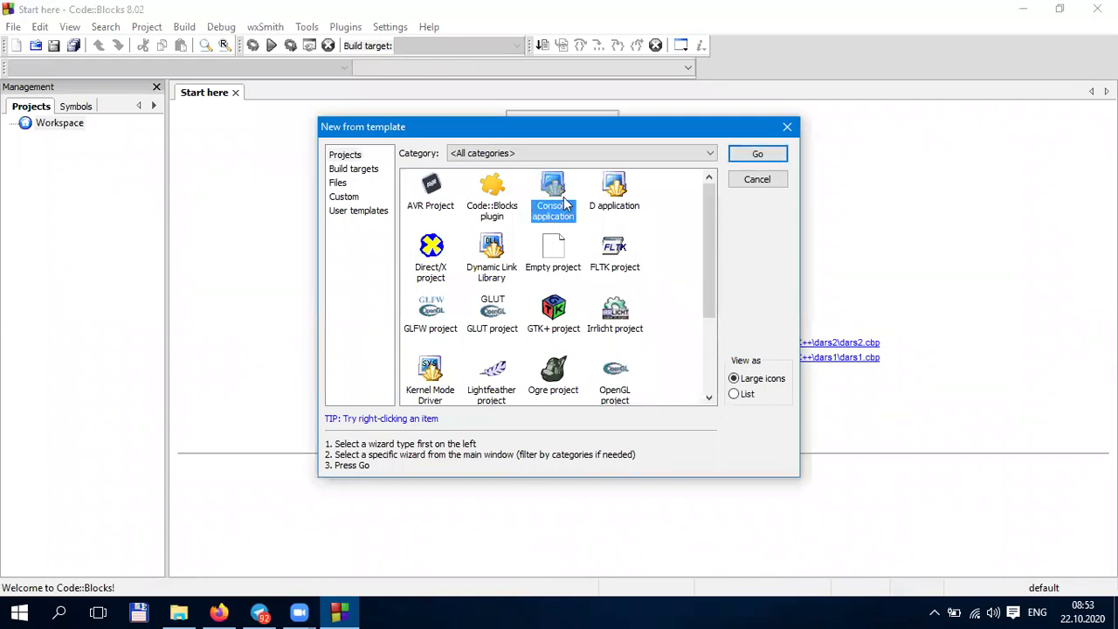
click(756, 155)
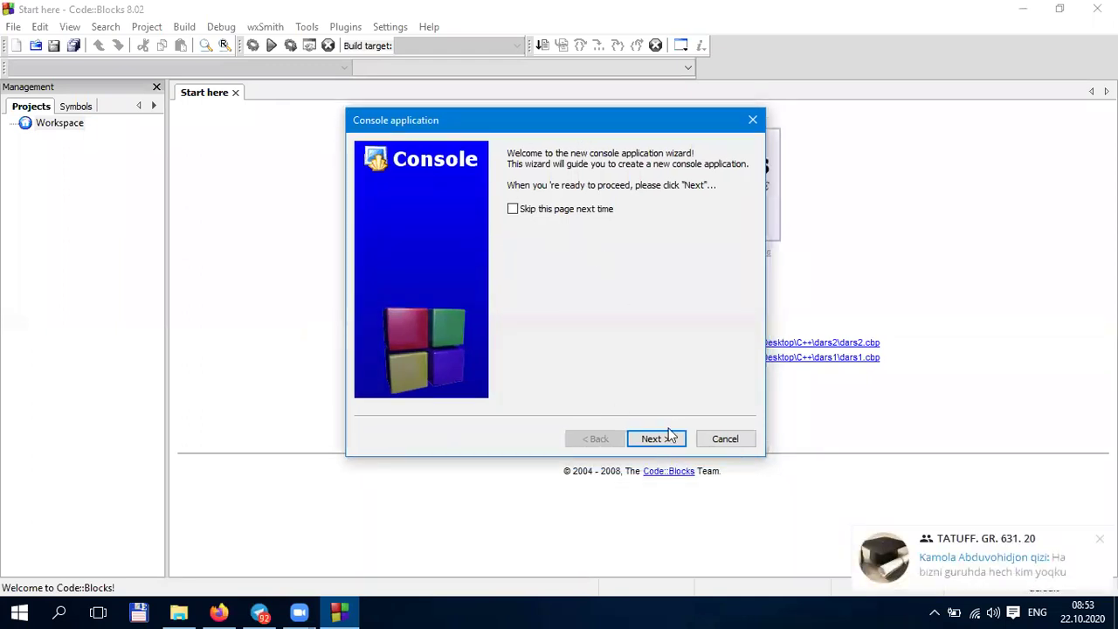
click(670, 434)
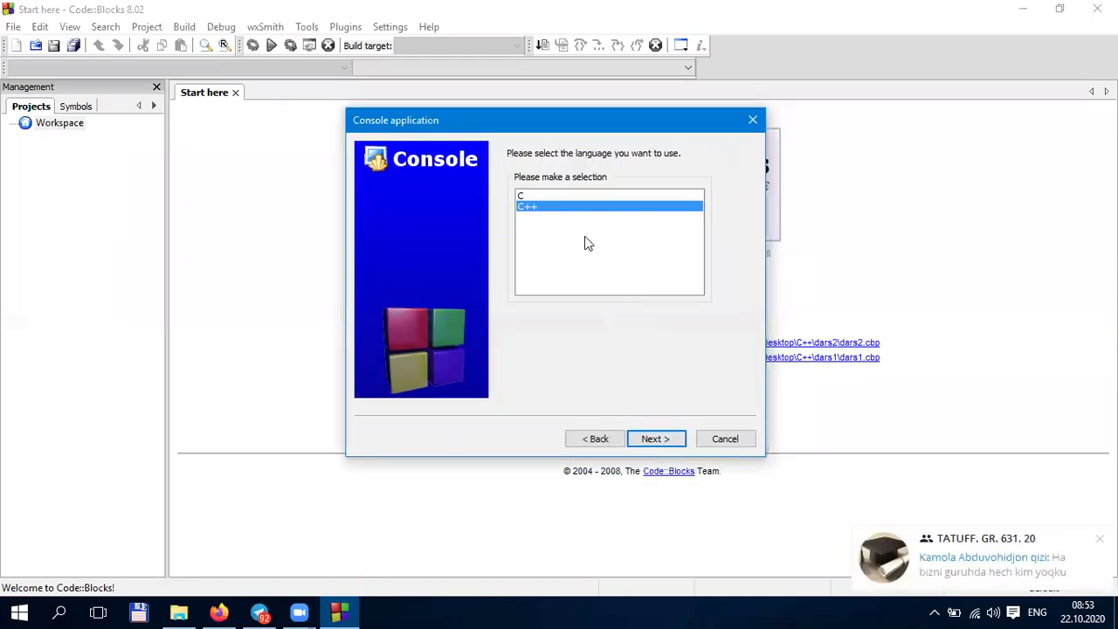
click(547, 197)
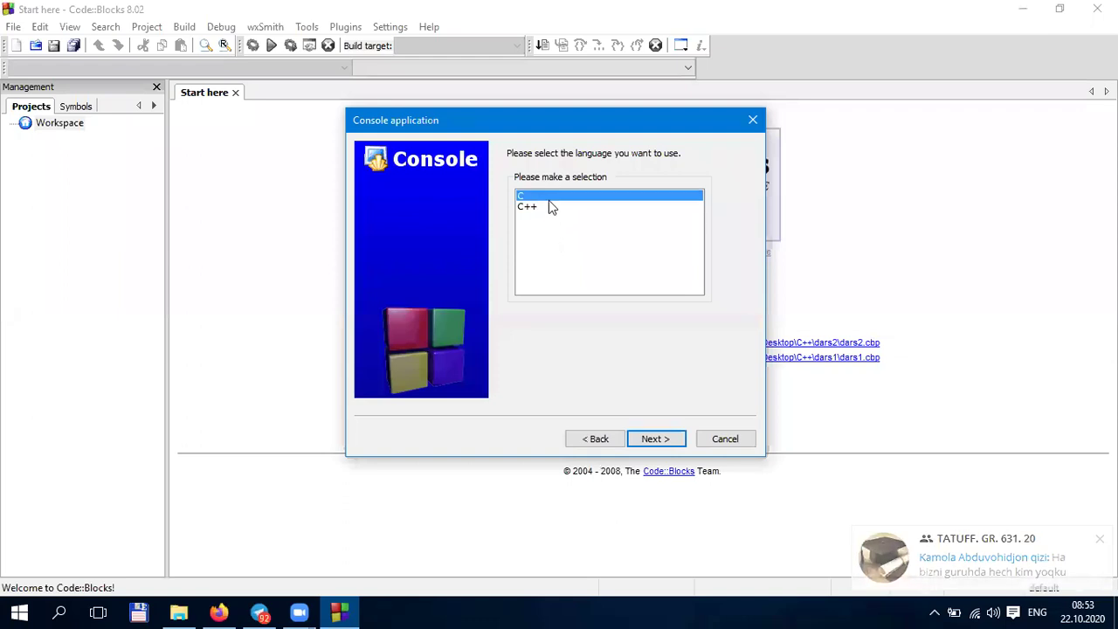
click(555, 234)
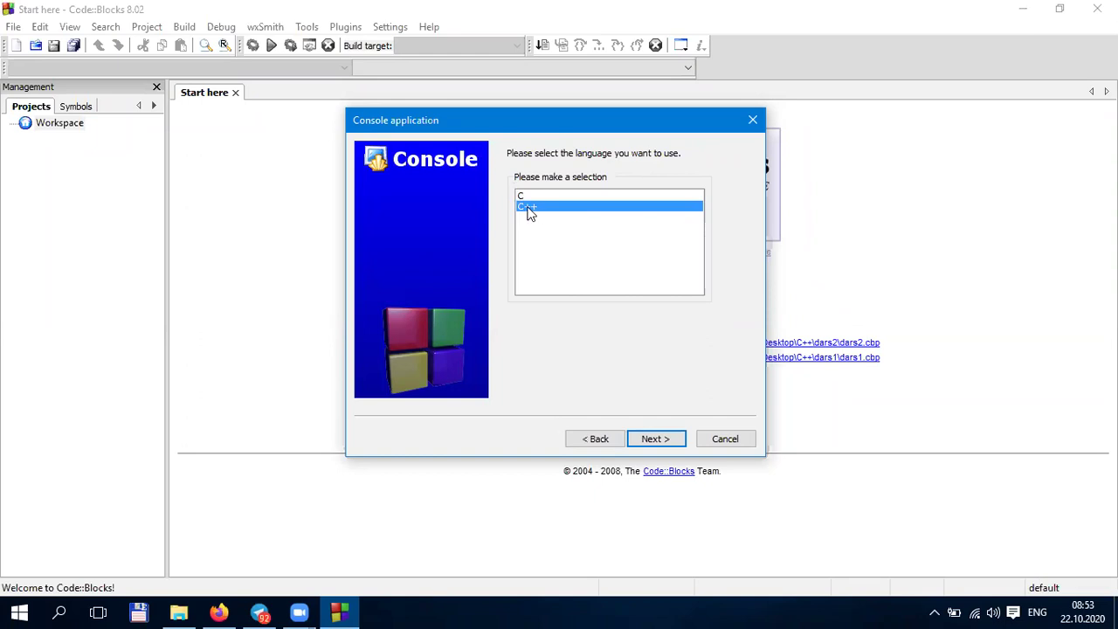
click(669, 444)
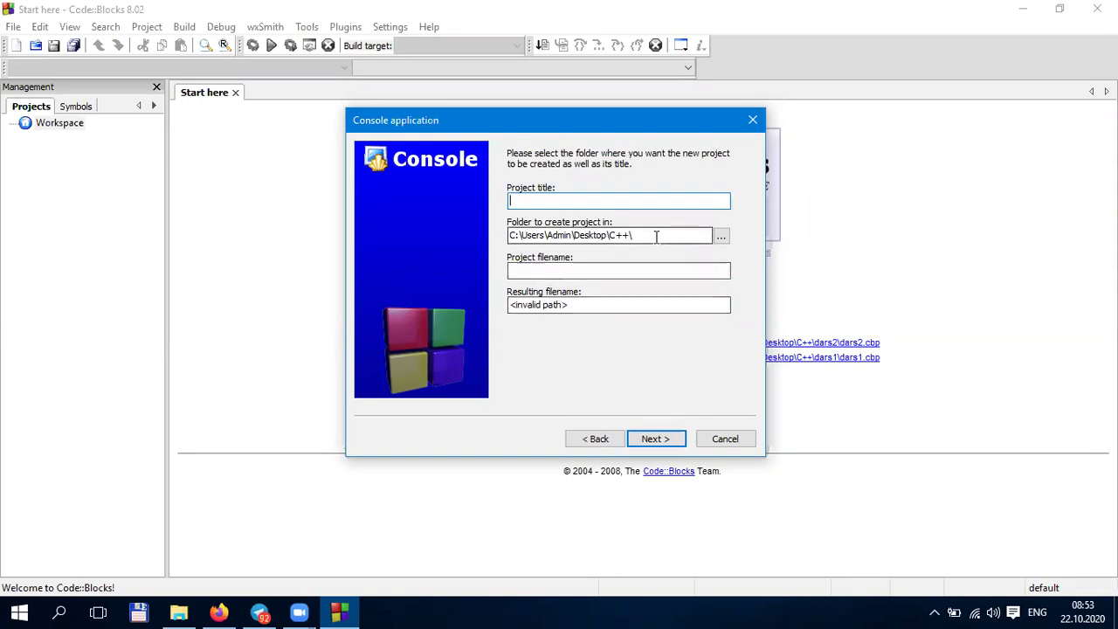
Clear the folder path for the new project and enter dars1_630-20 as the project title.
drag(656, 235, 390, 230)
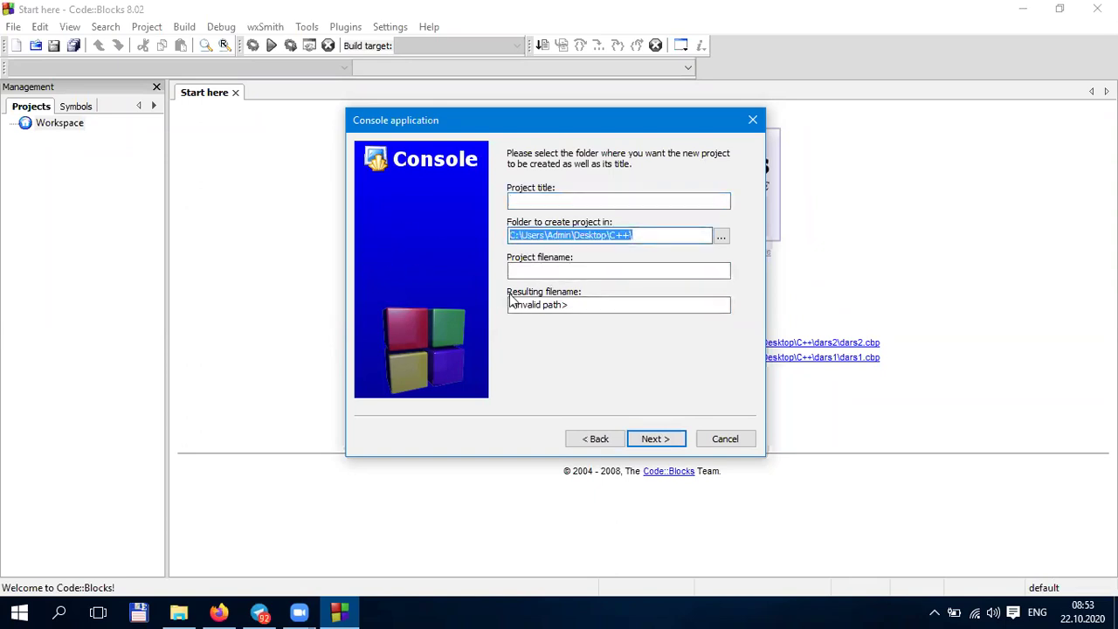
key(BackSpace)
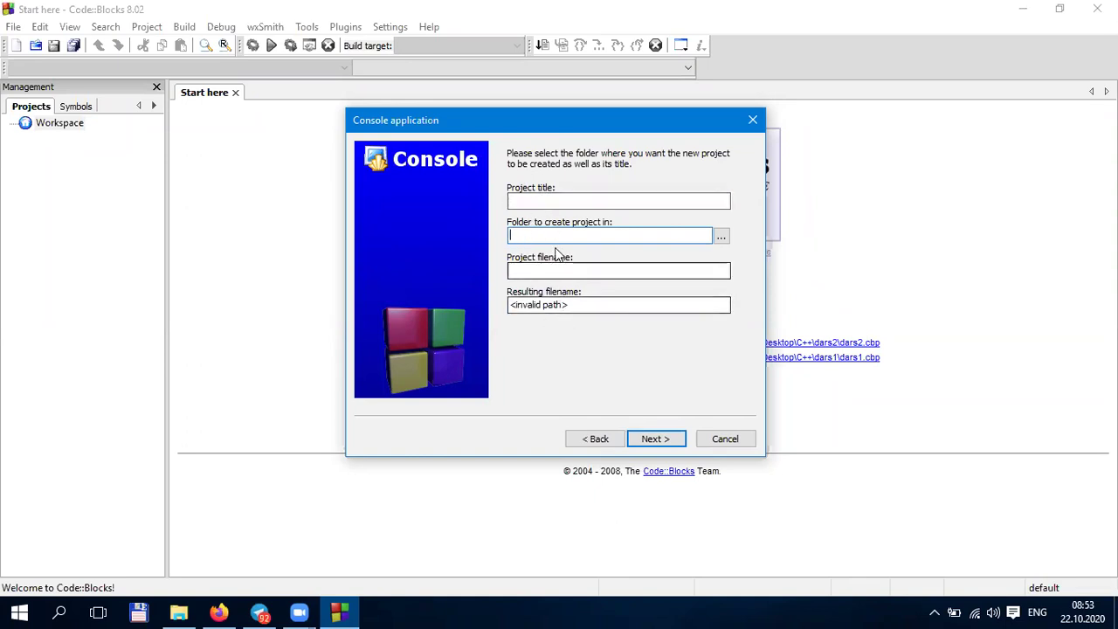
click(556, 201)
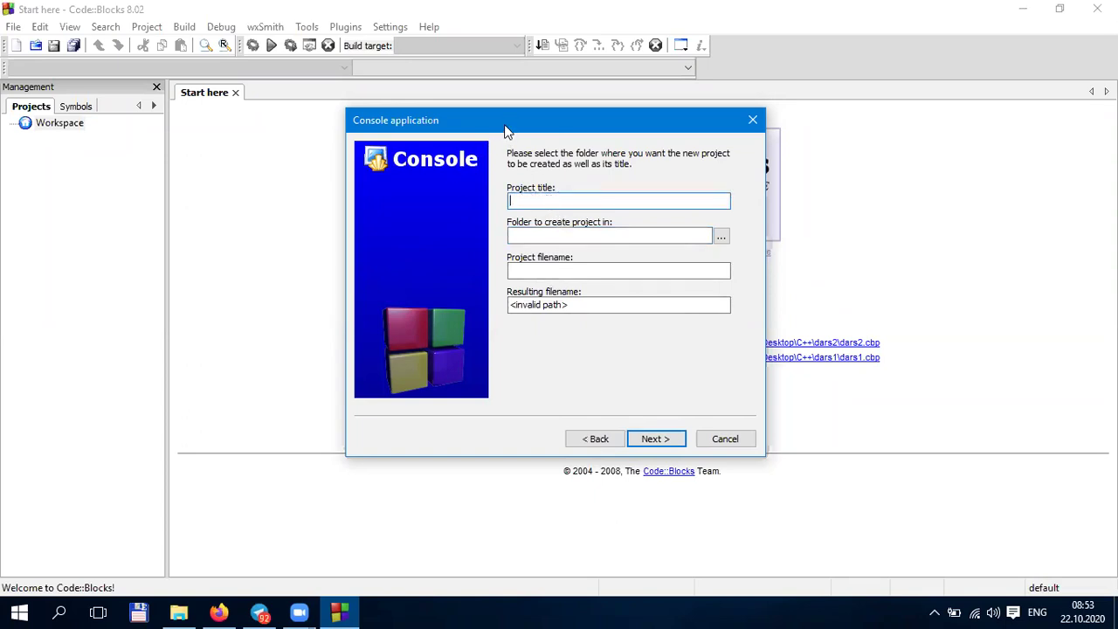
drag(503, 135, 528, 149)
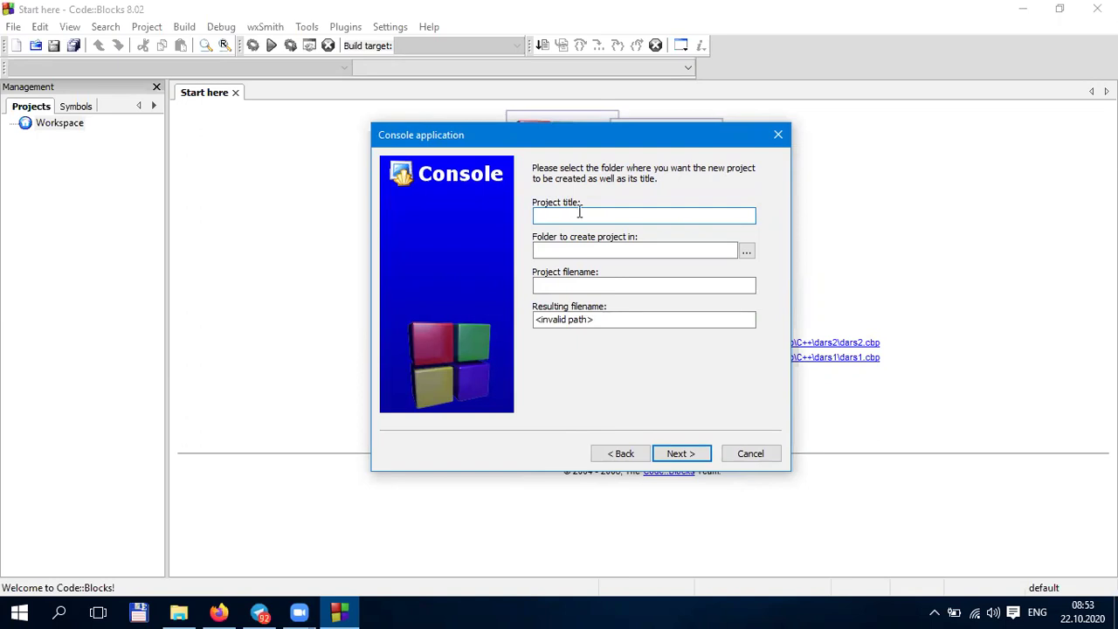
text(dars1630)
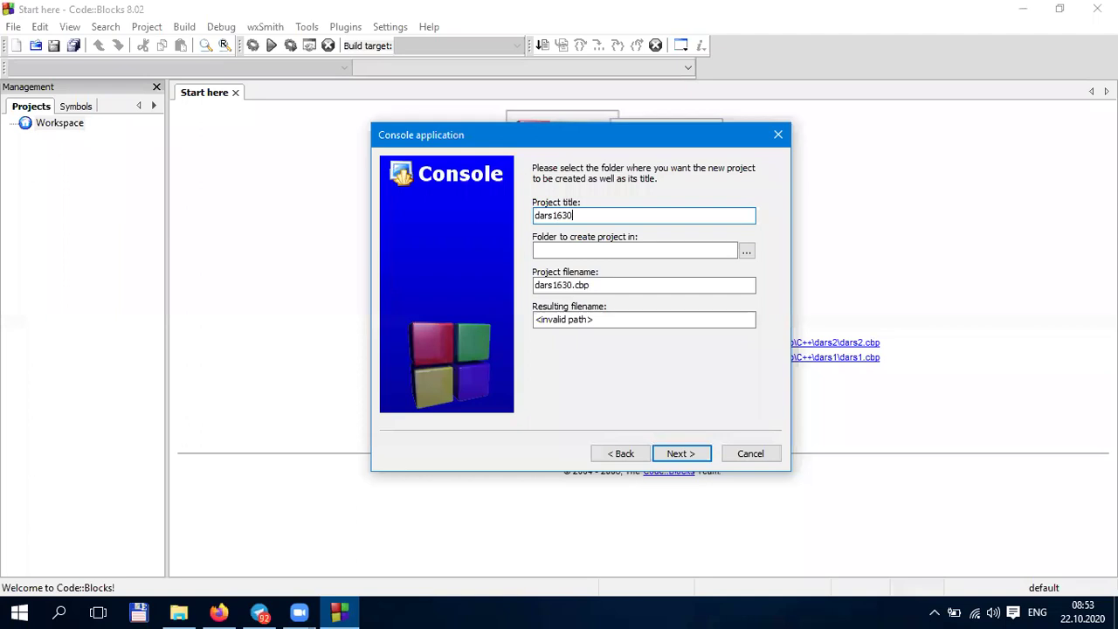
text(20)
click(555, 217)
text(_630-)
drag(593, 215, 531, 219)
click(578, 215)
drag(603, 215, 533, 219)
click(544, 216)
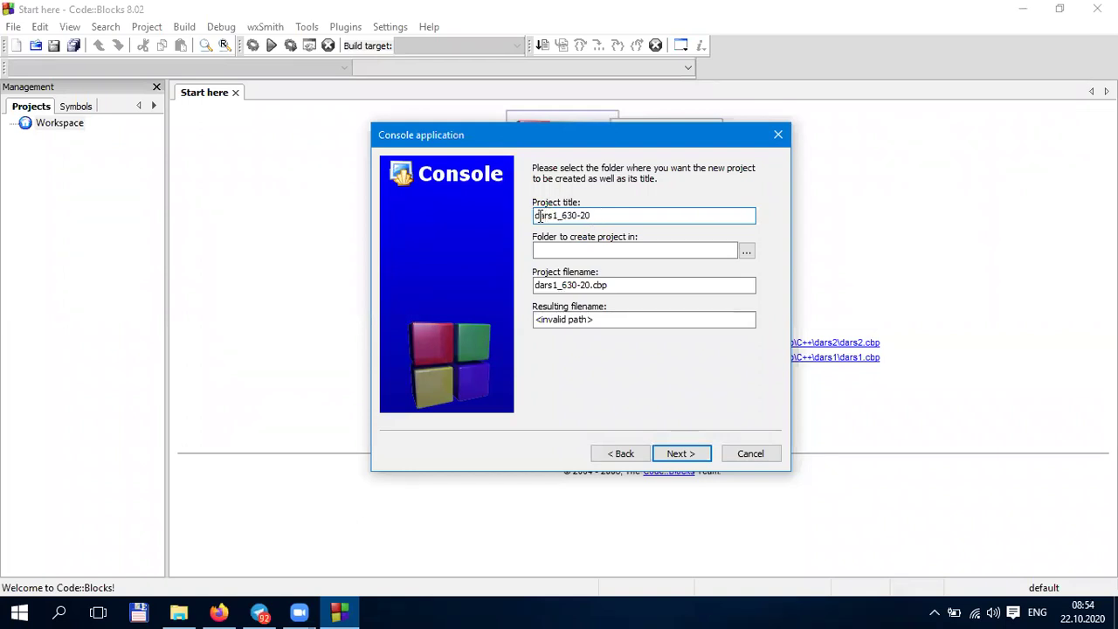
Replace the whole project title with 1dars.
drag(536, 217, 556, 217)
double_click(552, 216)
click(584, 215)
drag(611, 215, 547, 216)
click(539, 216)
click(550, 216)
drag(606, 216, 483, 215)
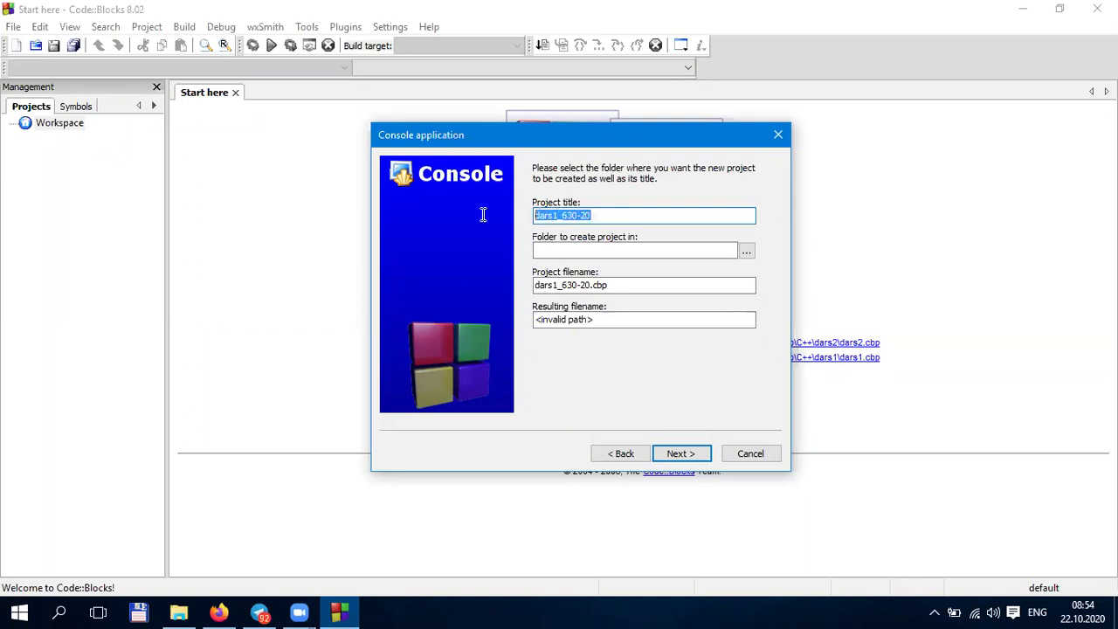
text(1dars)
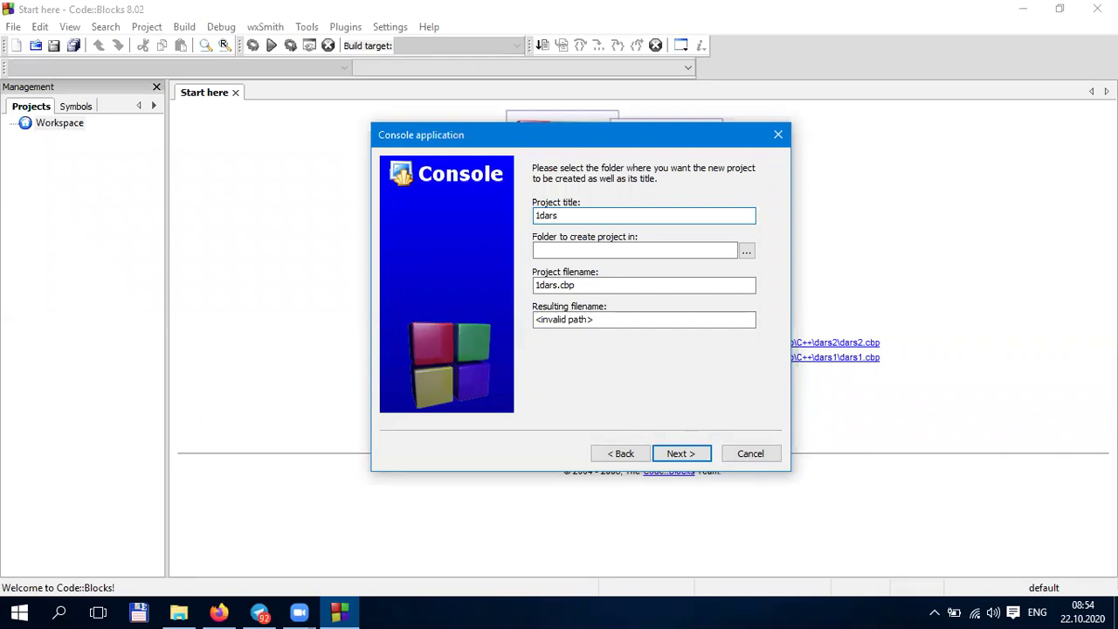
Set the project title to dars_1_630-20.
key(BackSpace)
key(BackSpace)
key(BackSpace)
key(BackSpace)
key(BackSpace)
text(dars_1_630)
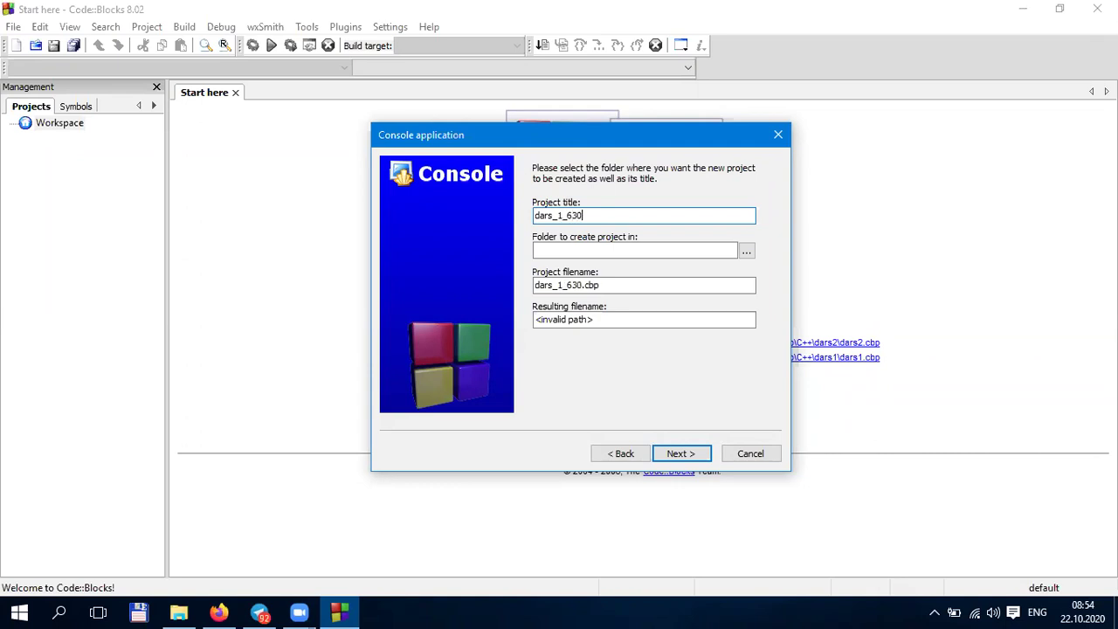
text(-20)
Browse for the project location and choose the C++ folder on the desktop (Рабочий стол).
click(564, 250)
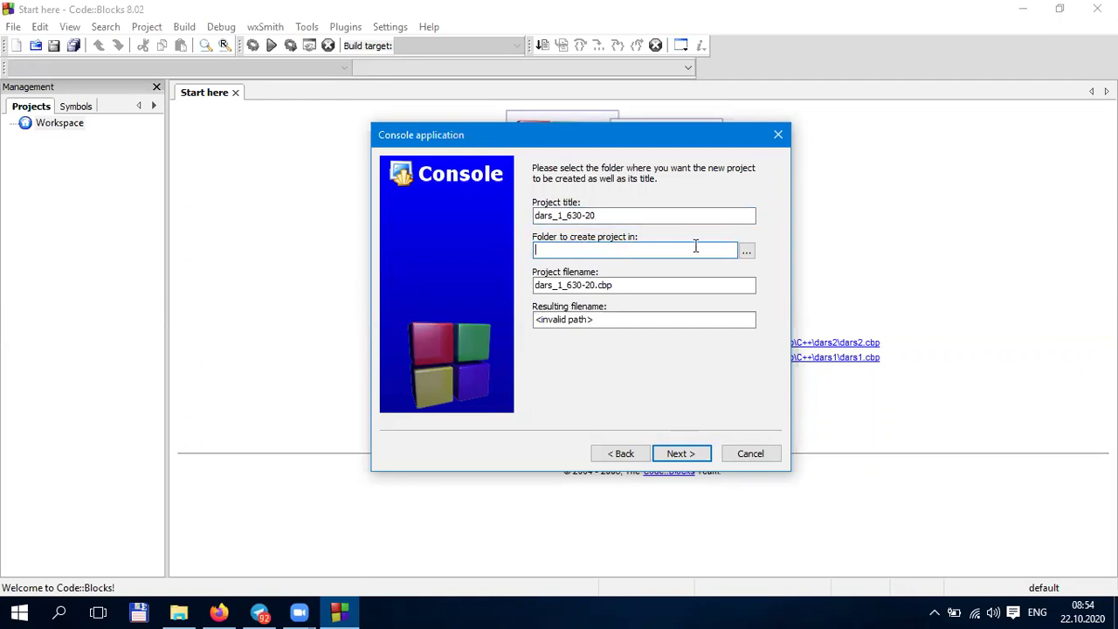
click(747, 253)
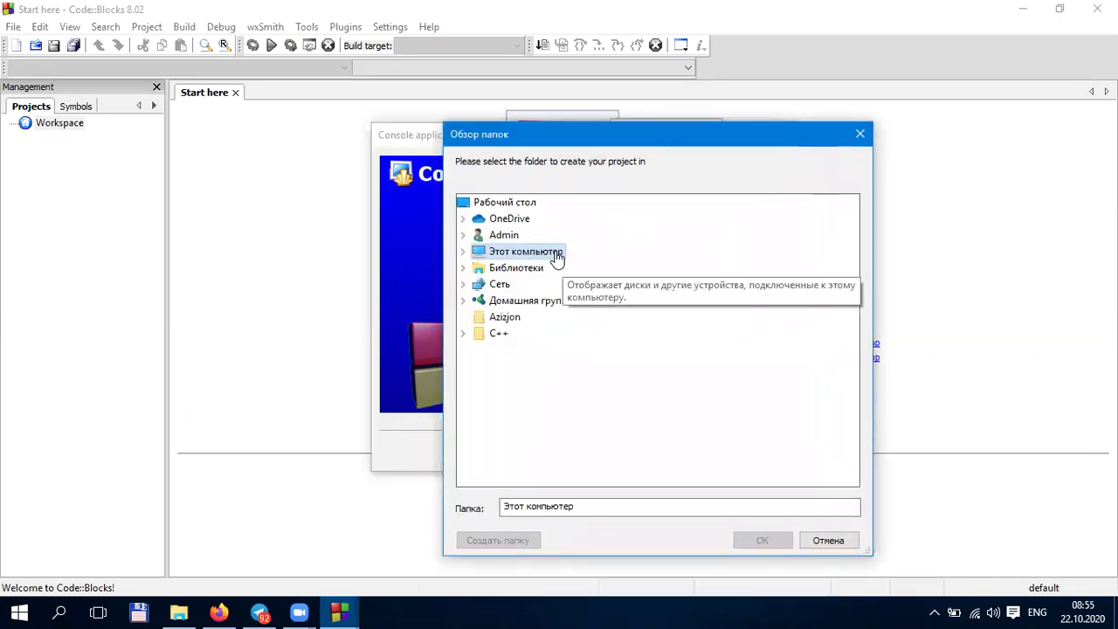
double_click(556, 254)
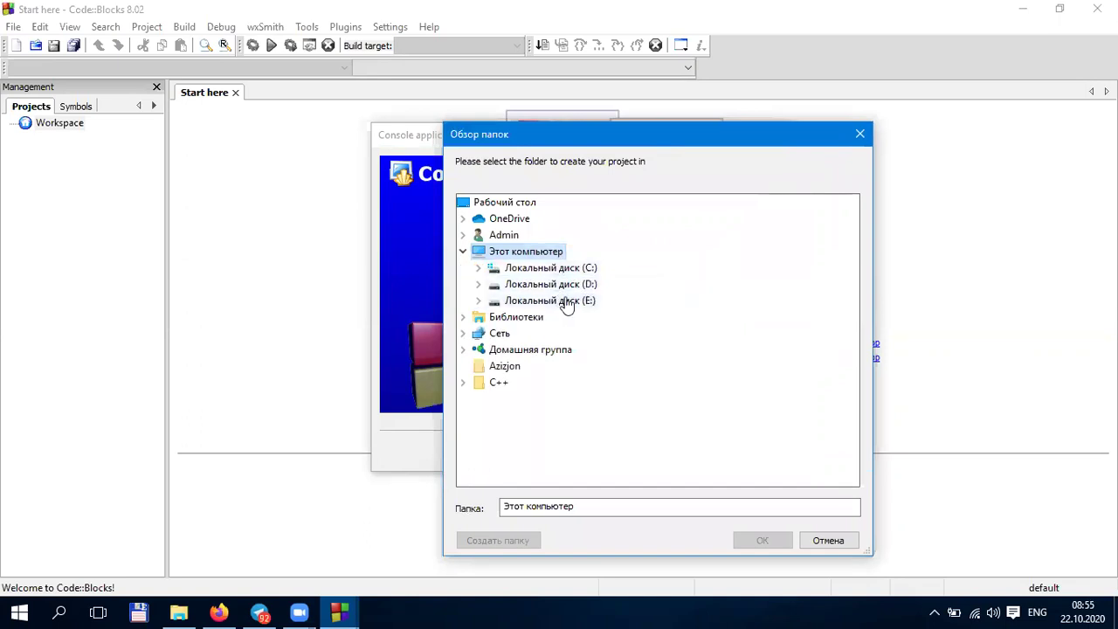
click(513, 204)
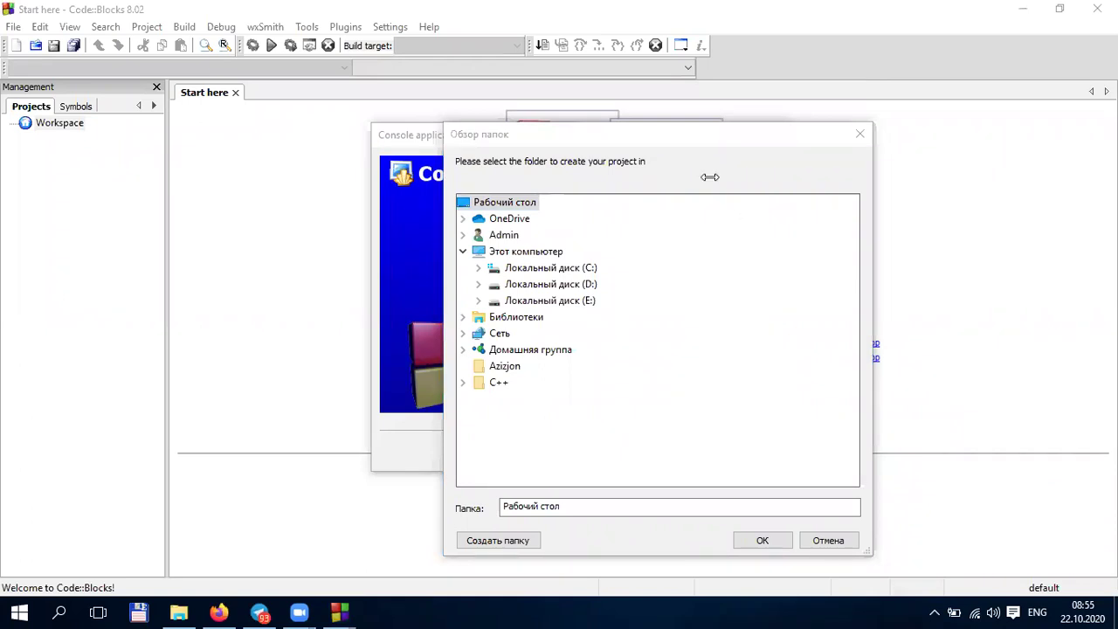
click(523, 201)
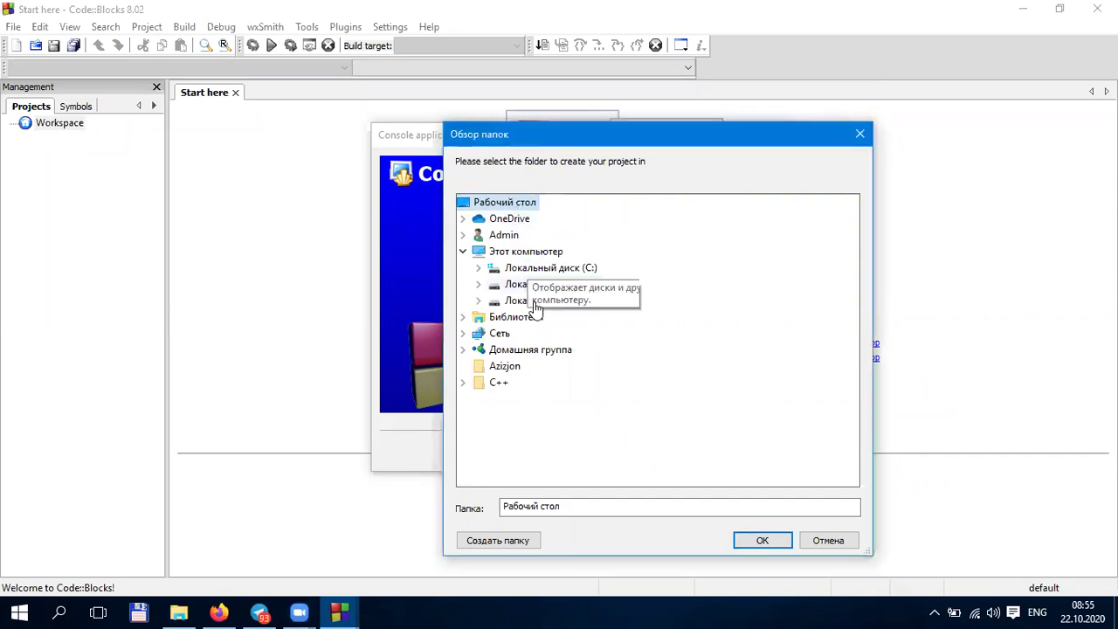
double_click(522, 384)
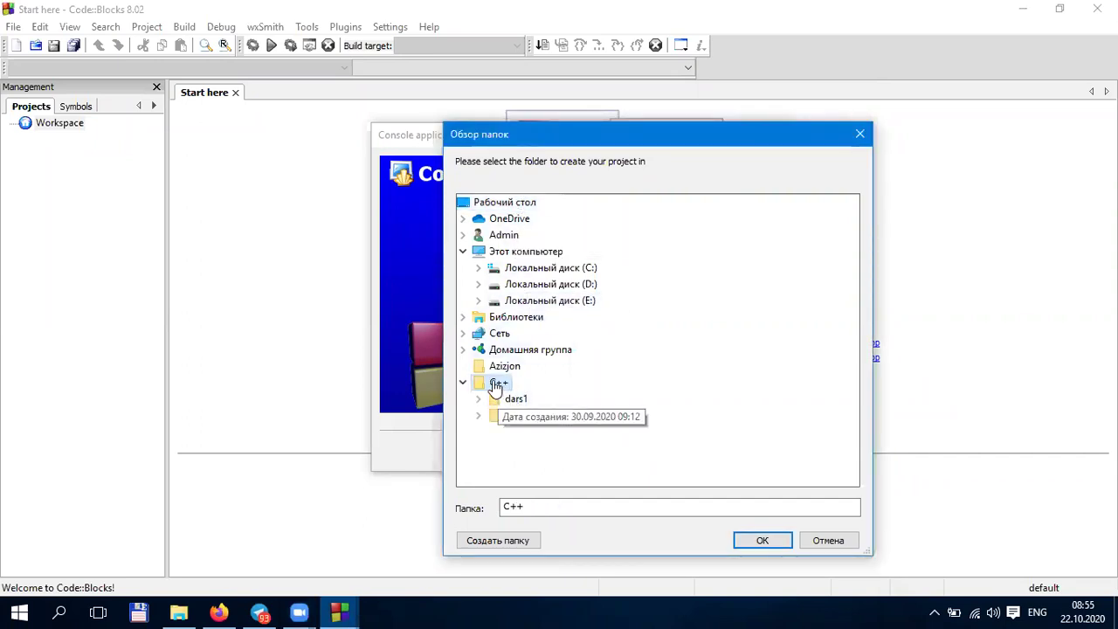
click(771, 539)
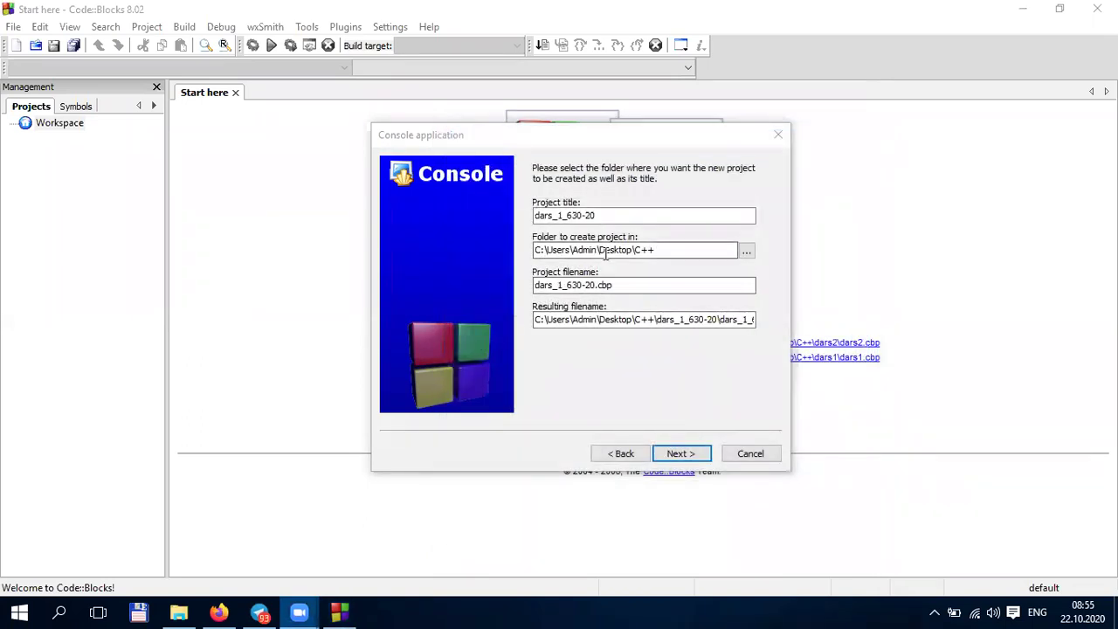
Accept the project paths and create the project with the GNU GCC Compiler and both Debug and Release configurations.
drag(668, 250, 526, 260)
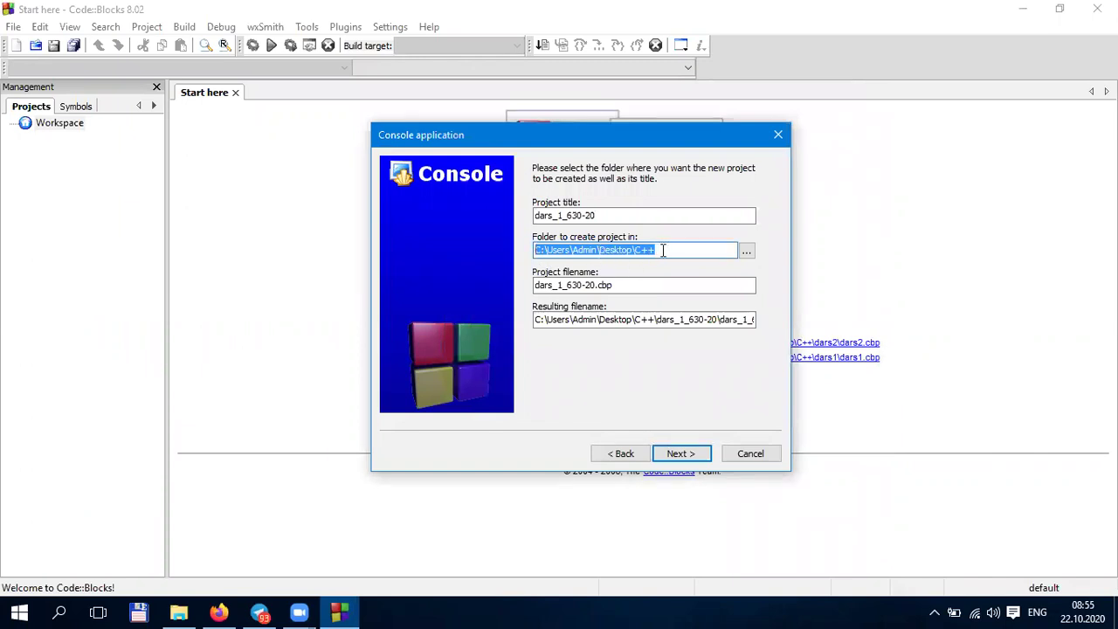
click(639, 319)
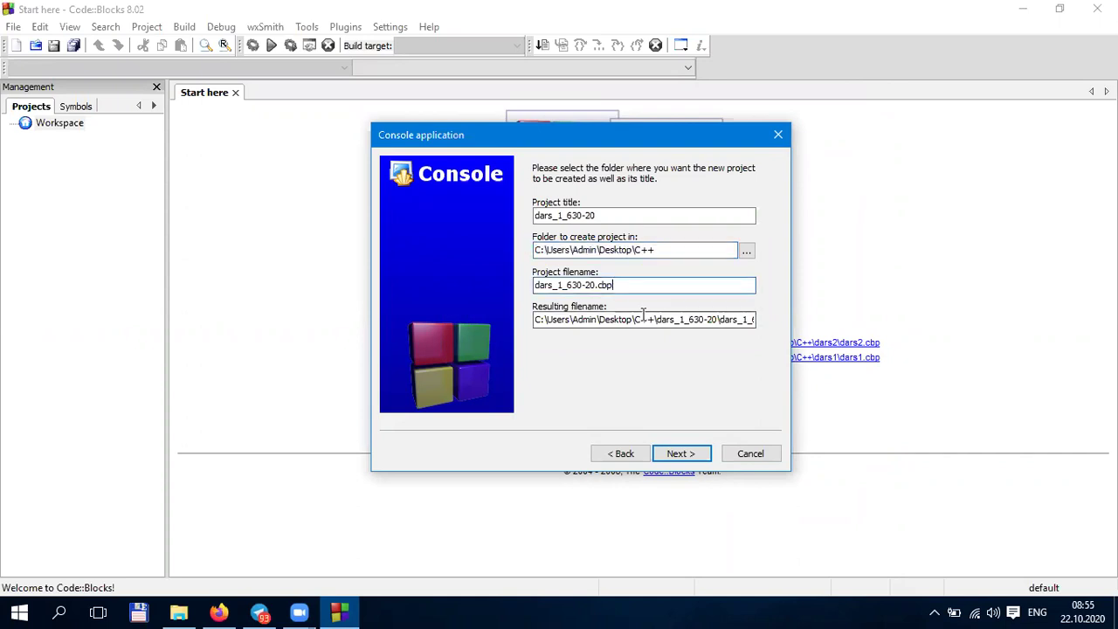
key(Left)
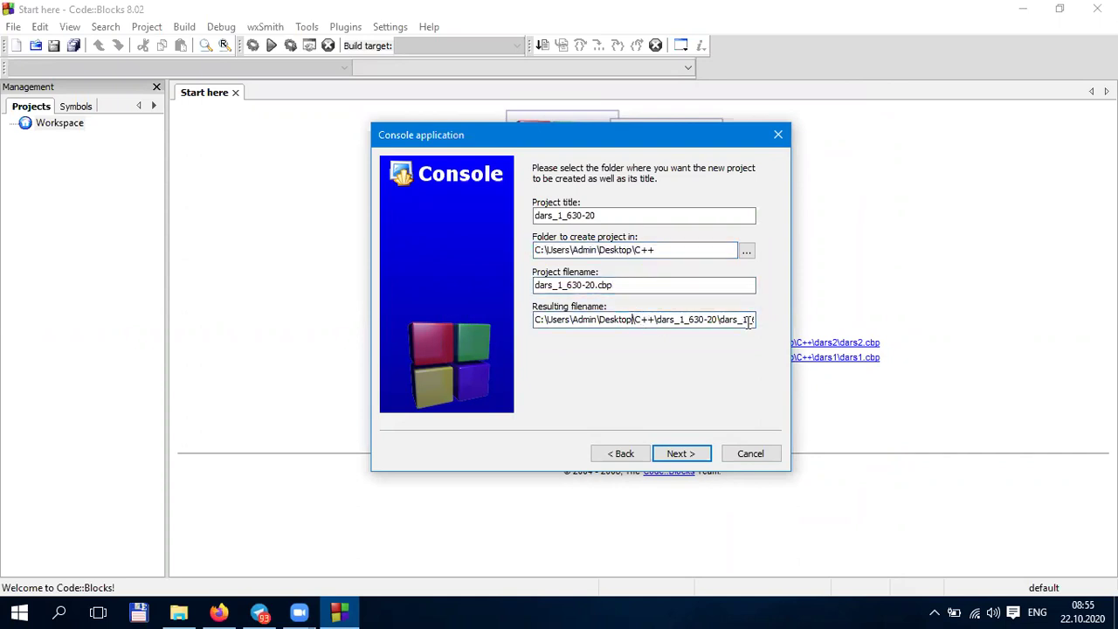
click(688, 453)
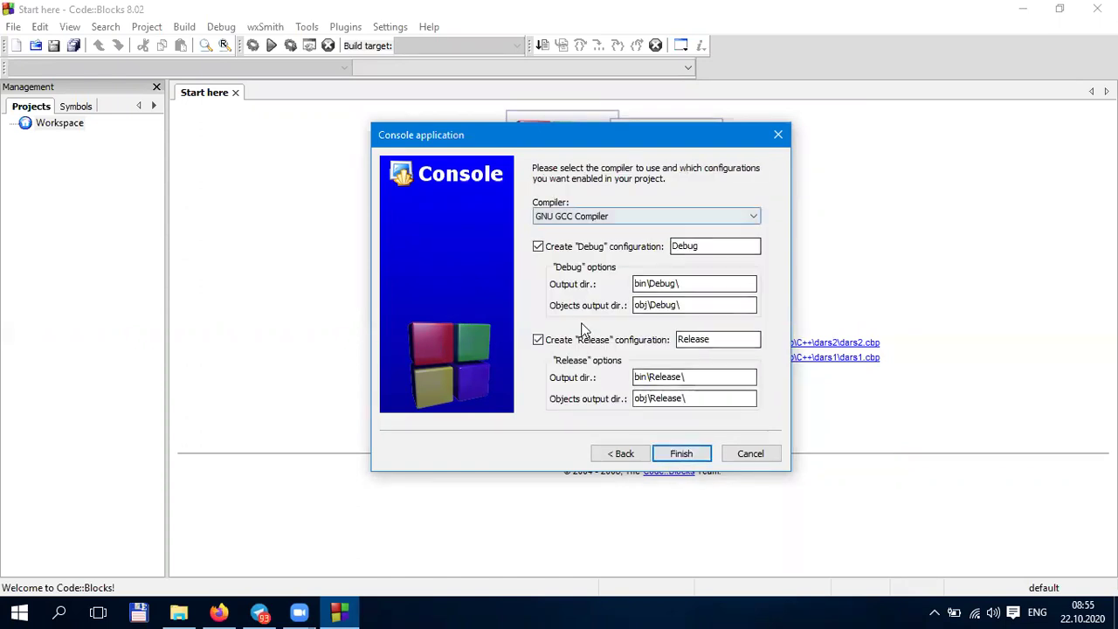
click(688, 453)
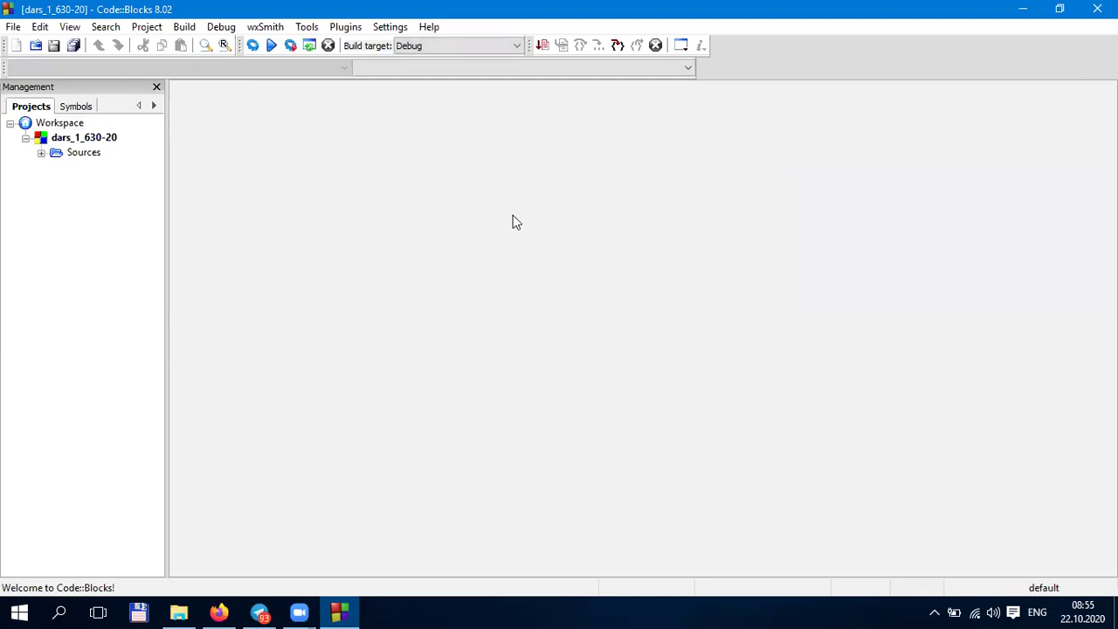
Expand the Sources folder of the dars_1_630-20 project and open main.cpp in the editor.
click(73, 139)
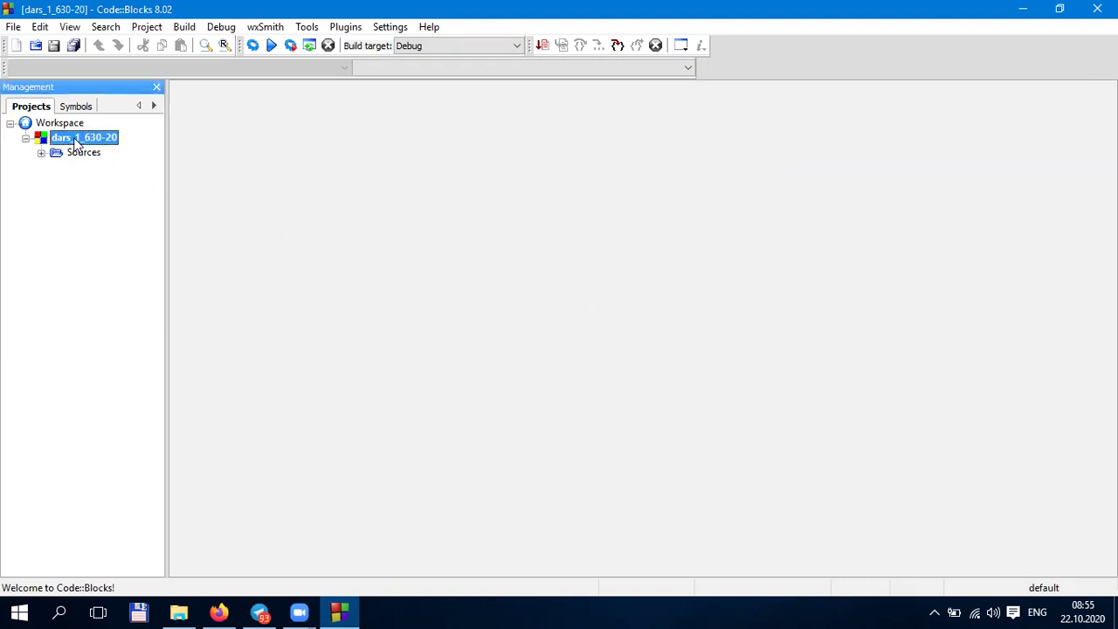
click(96, 155)
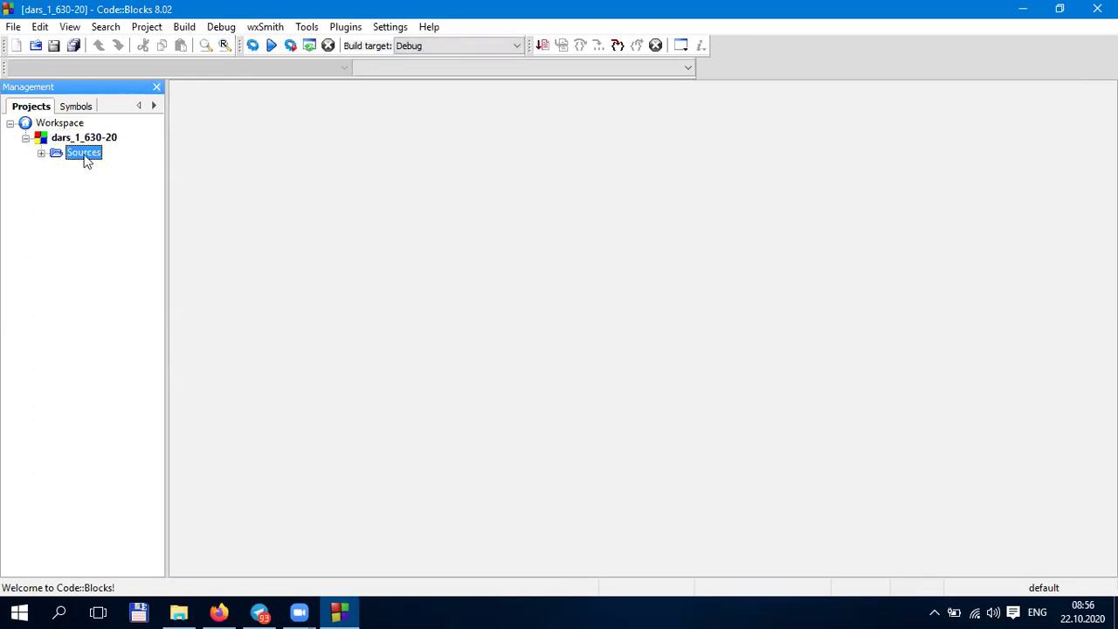
double_click(85, 159)
click(86, 166)
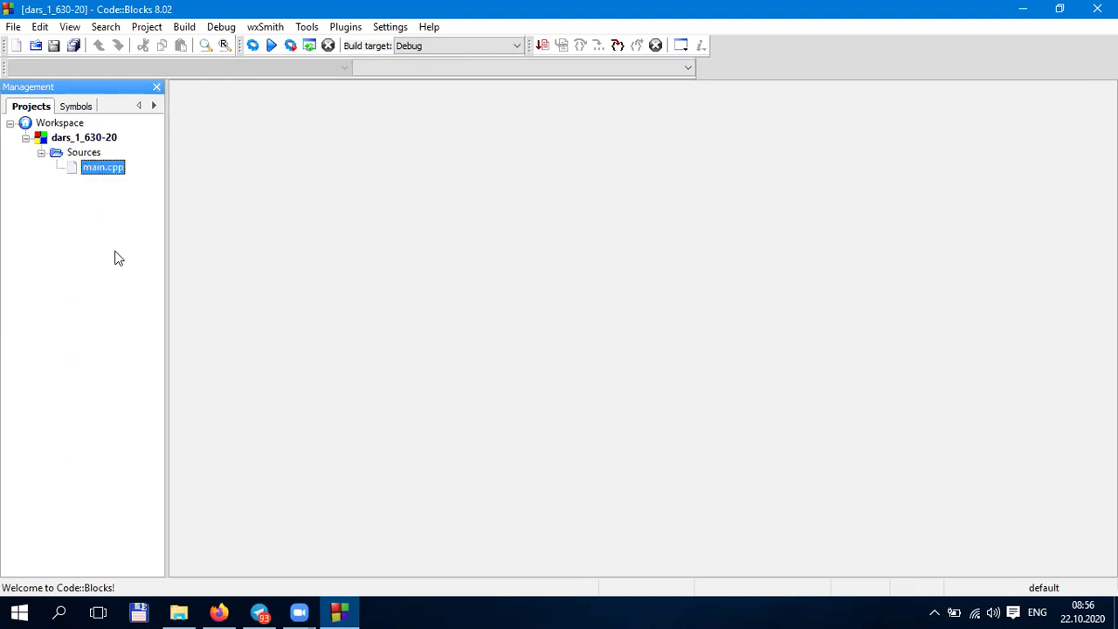
double_click(98, 173)
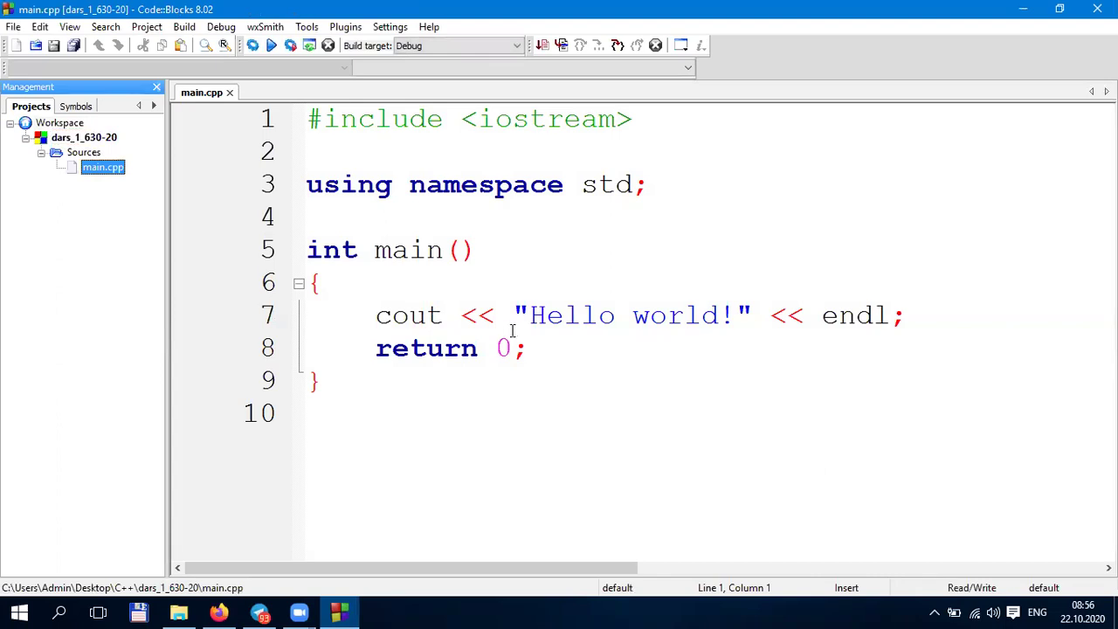
Examine the generated code in main.cpp from the include line to the closing brace, and select the dars_1_630-20 project.
drag(612, 412, 281, 120)
click(426, 188)
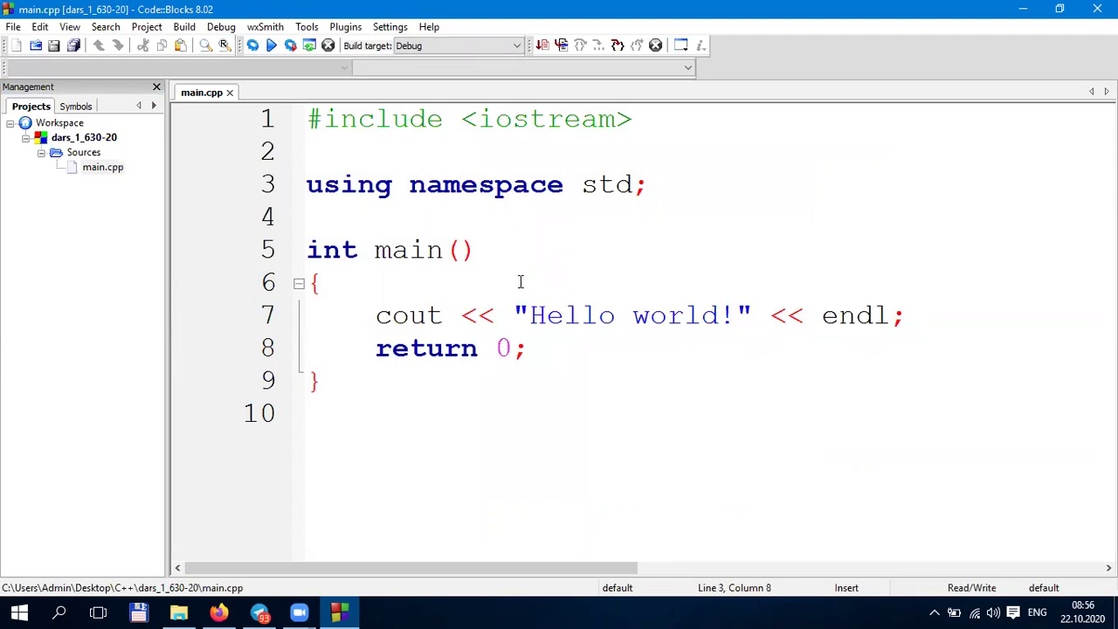
drag(311, 122, 457, 376)
click(428, 315)
drag(349, 392, 280, 129)
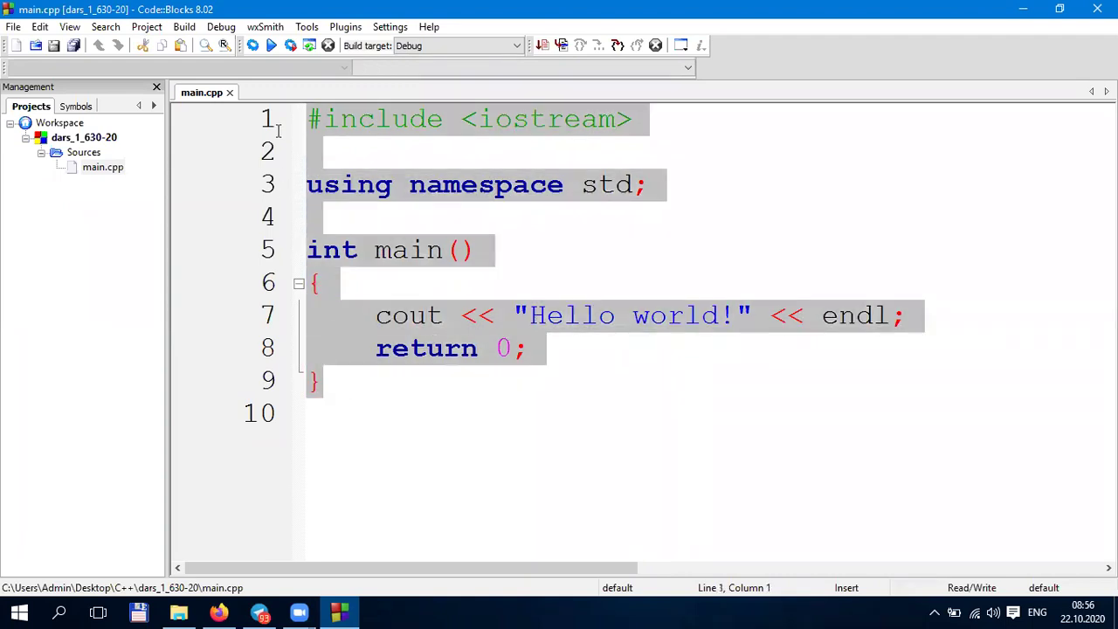
click(376, 184)
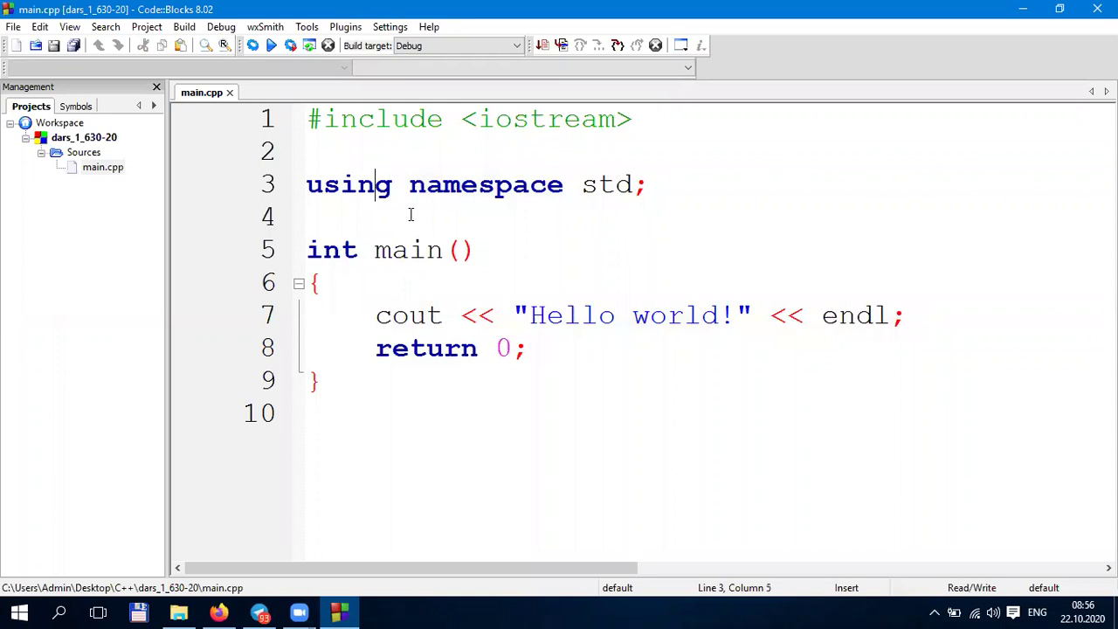
click(91, 140)
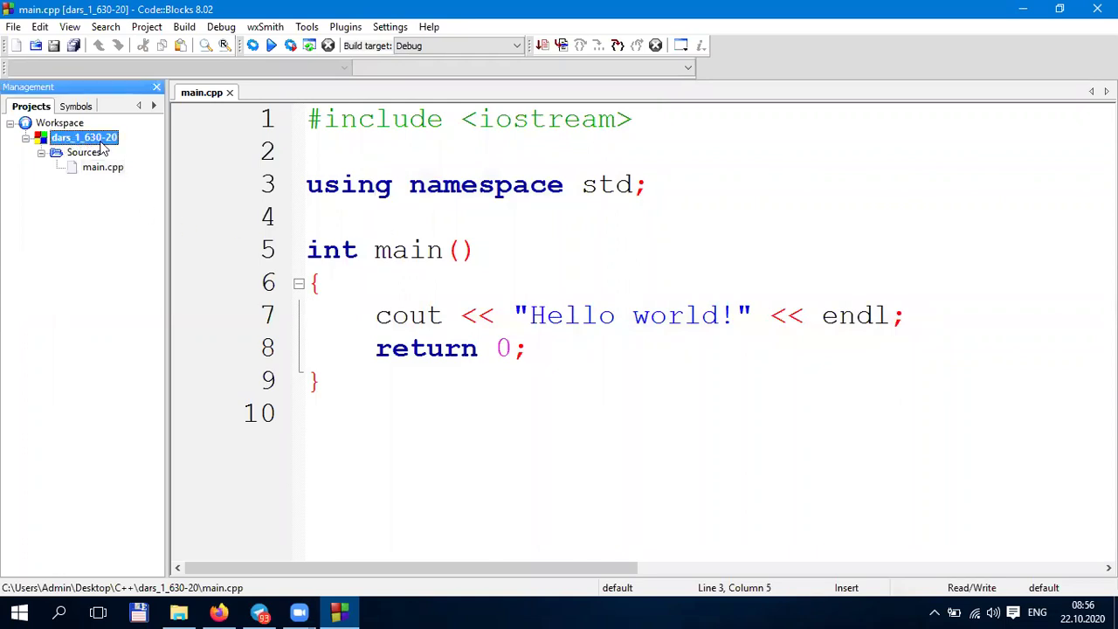
Examine main.cpp of the project, going through the namespace line, the main function header and the return statement.
click(98, 175)
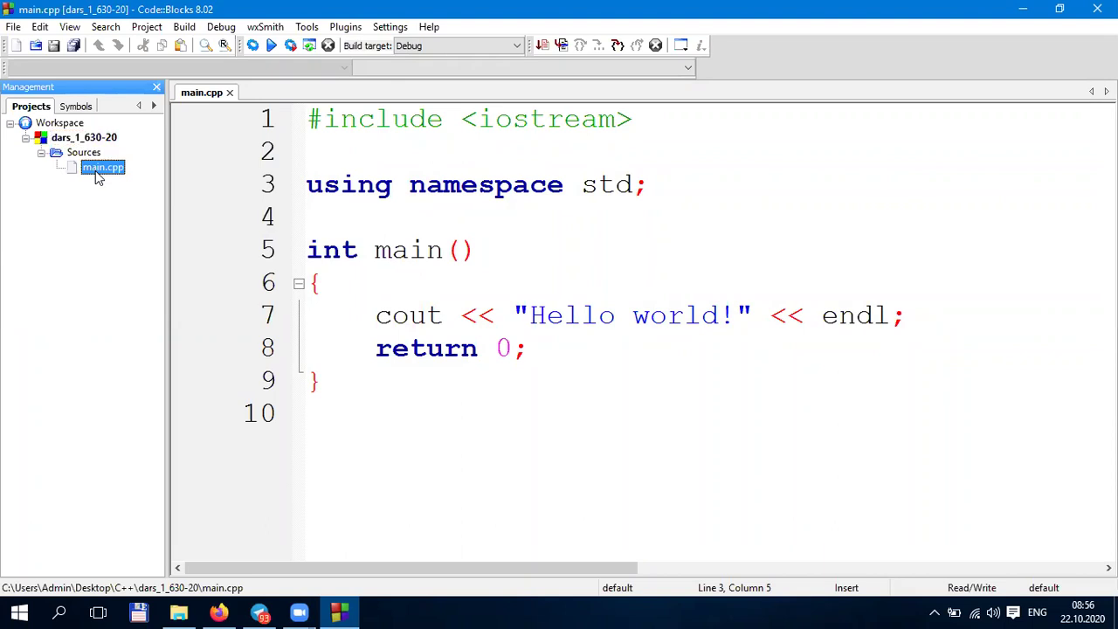
click(418, 215)
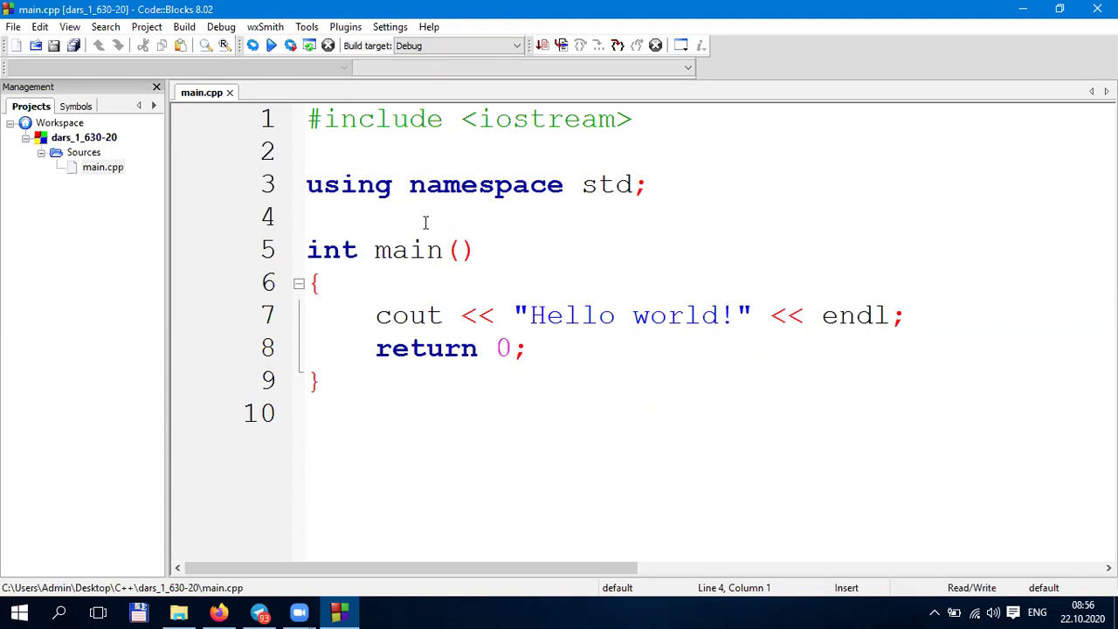
click(474, 253)
click(530, 347)
click(515, 188)
Try smaller and larger text sizes for the main.cpp code in the editor, and place the cursor in the Hello world text.
scroll(577, 292, down, 5)
scroll(577, 292, down, 5)
scroll(575, 294, up, 3)
scroll(575, 294, up, 5)
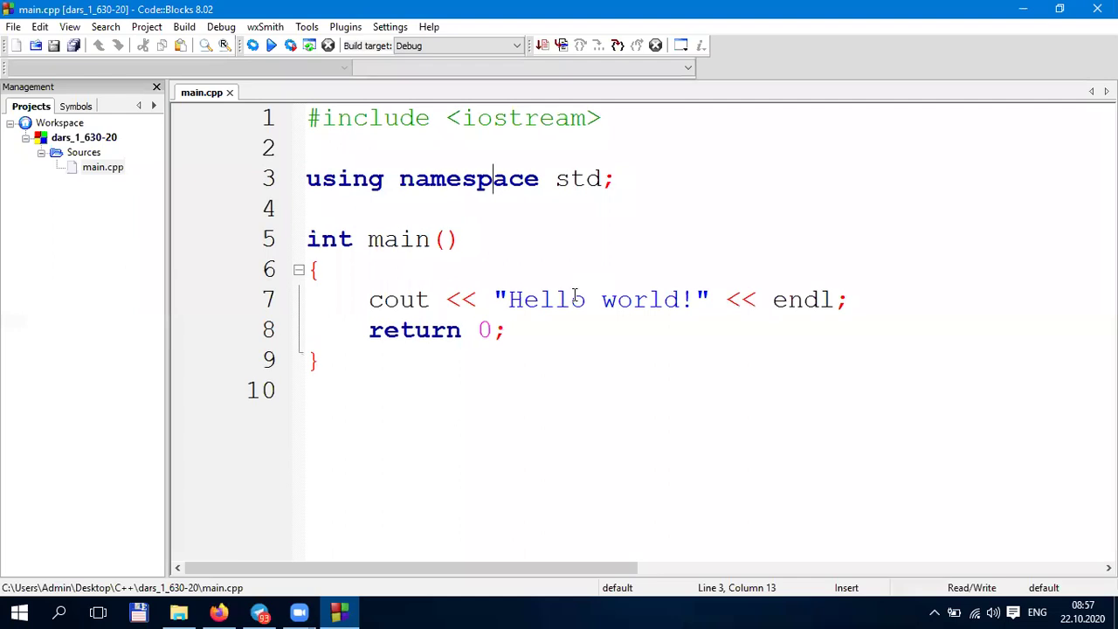
scroll(574, 294, up, 3)
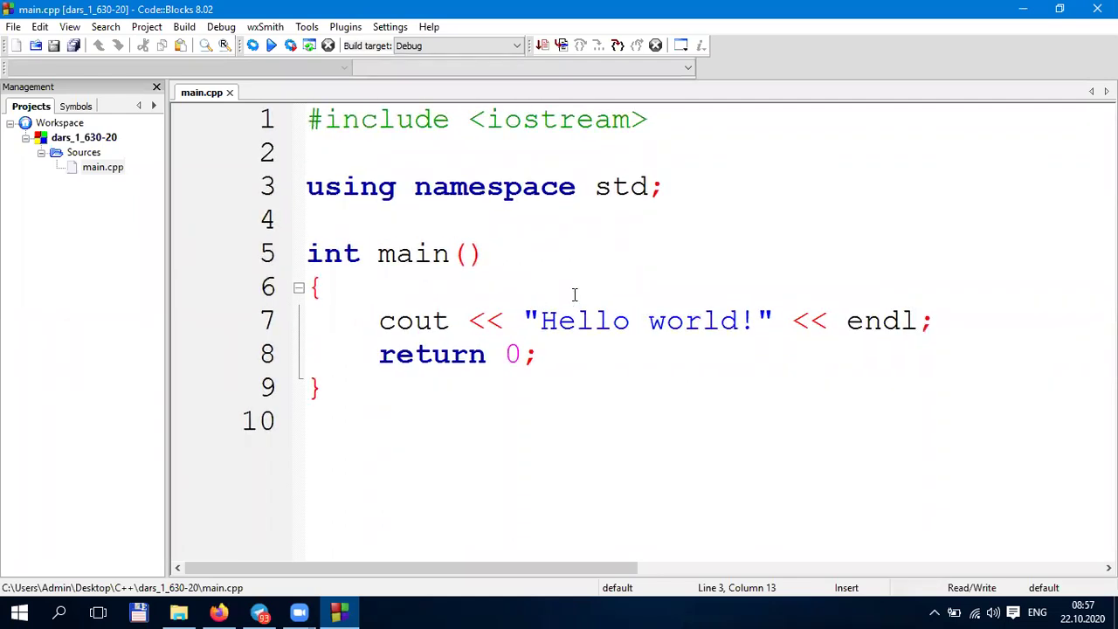
scroll(574, 294, down, 3)
scroll(574, 294, down, 4)
scroll(575, 294, down, 1)
scroll(575, 295, up, 3)
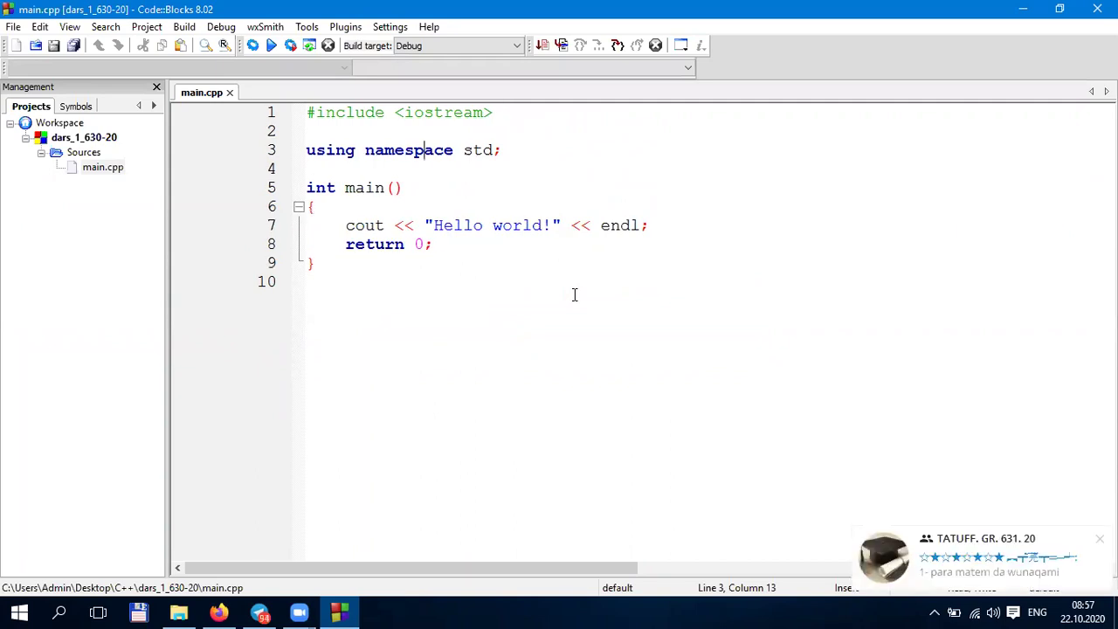
scroll(574, 294, up, 4)
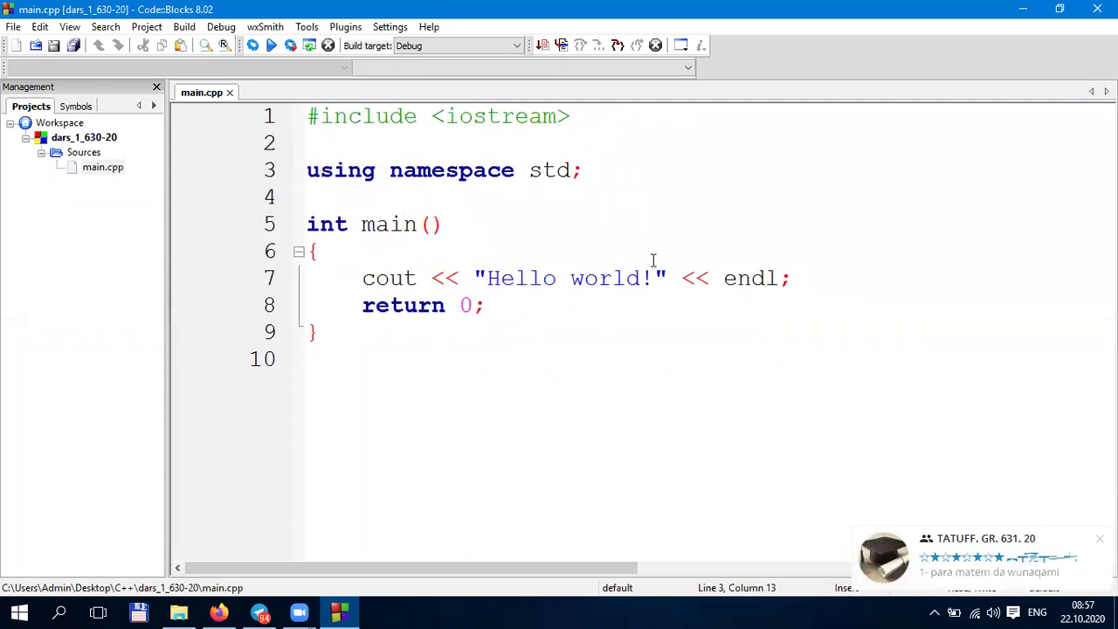
click(543, 281)
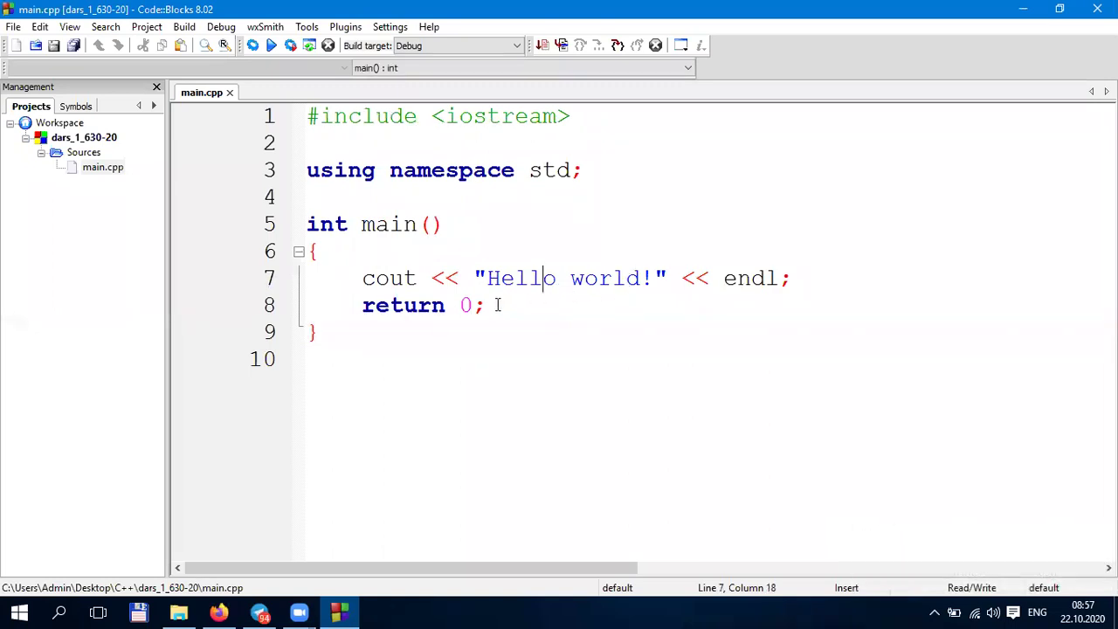
Close the Management panel and the main.cpp file.
click(38, 90)
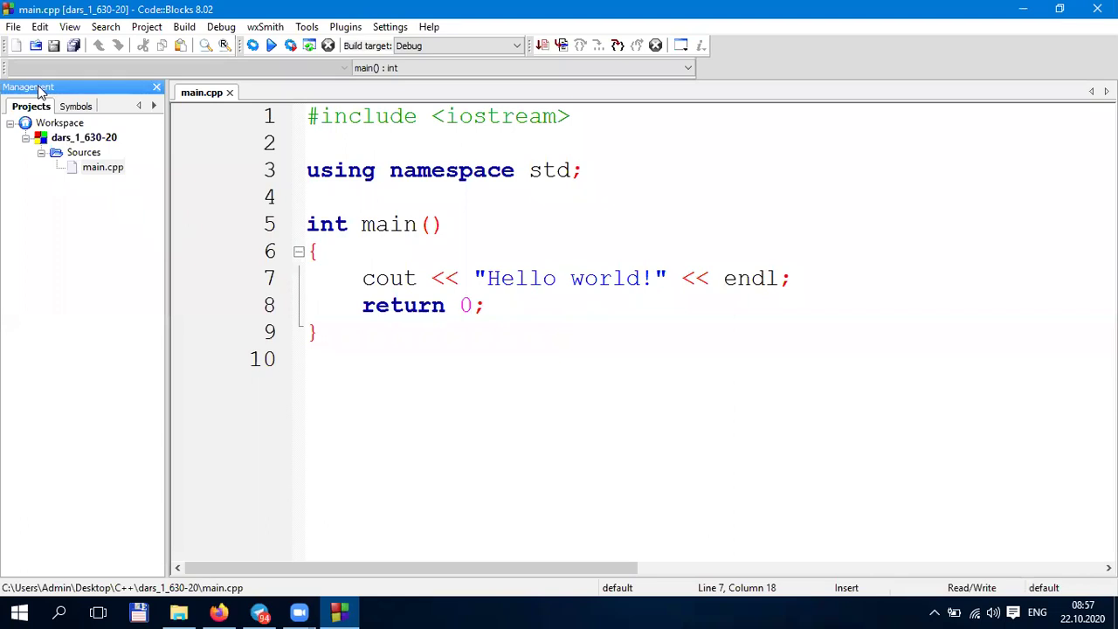
click(157, 88)
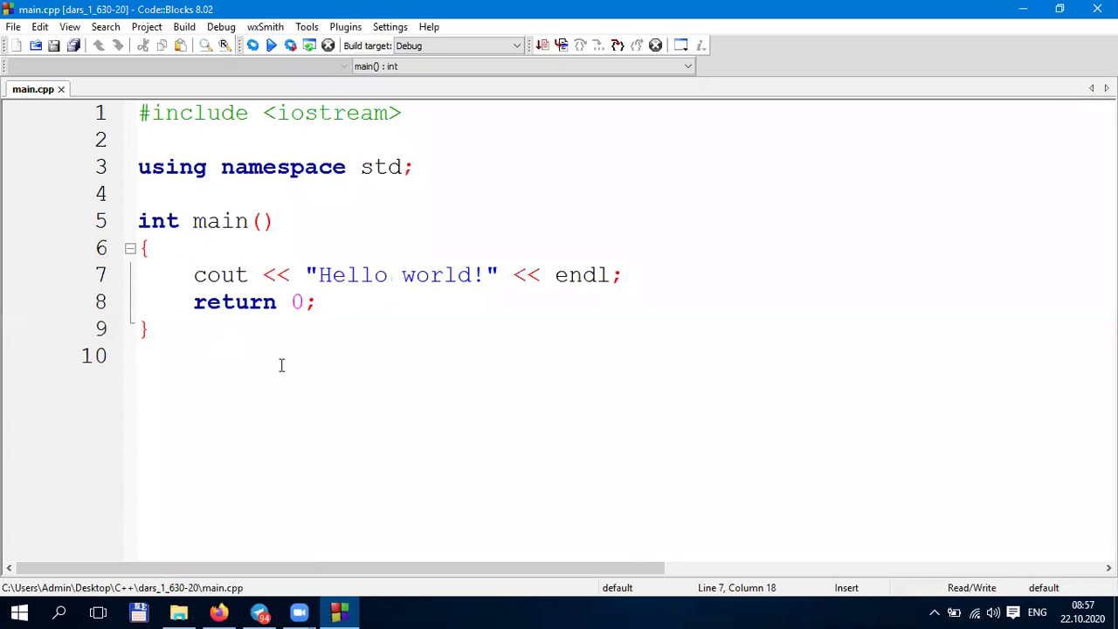
click(62, 90)
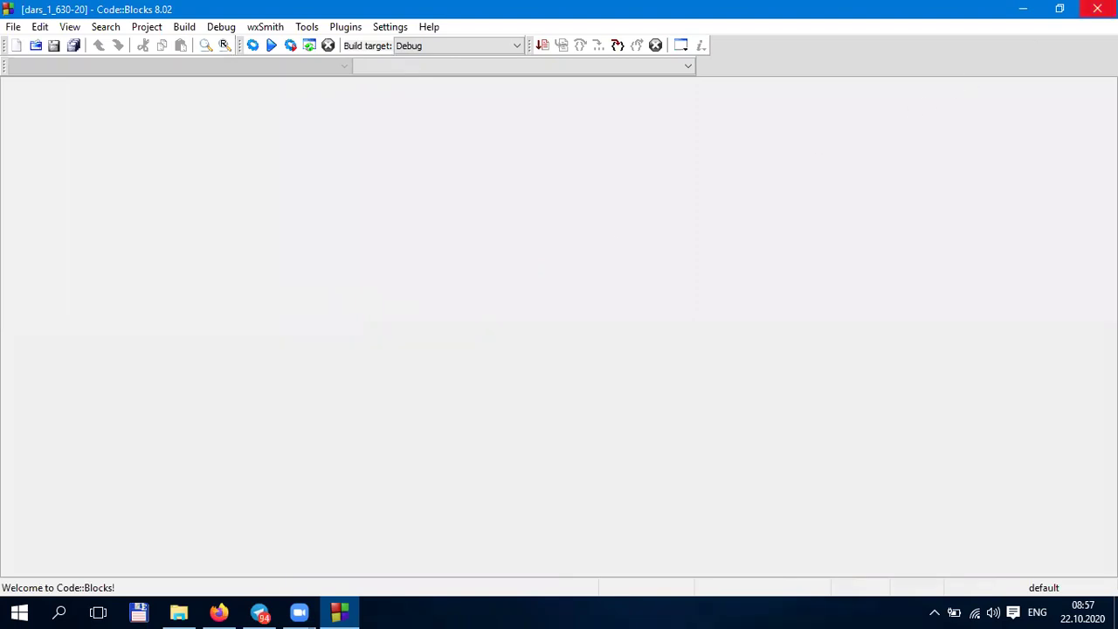
Exit Code::Blocks without saving the workspace and start it again by searching Windows for "code".
click(1096, 8)
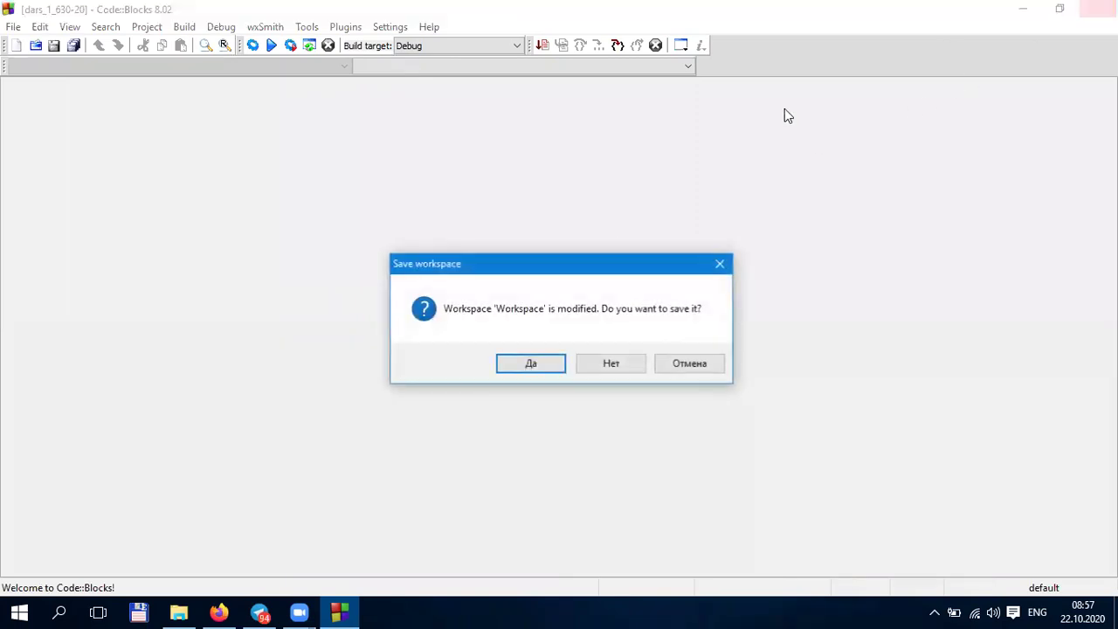
click(608, 366)
click(590, 325)
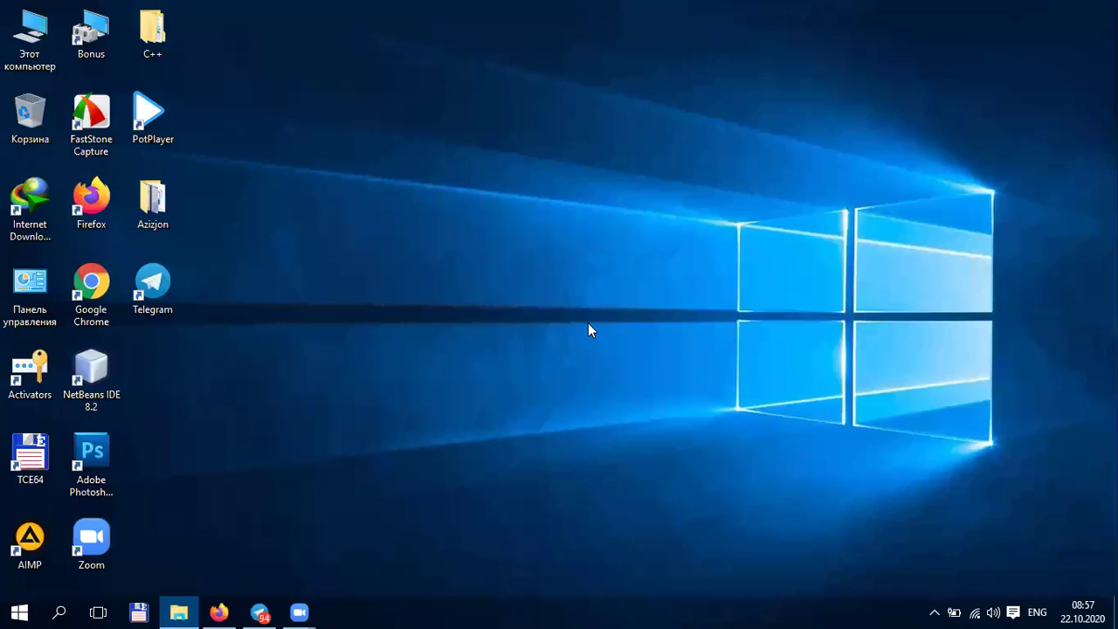
text(code)
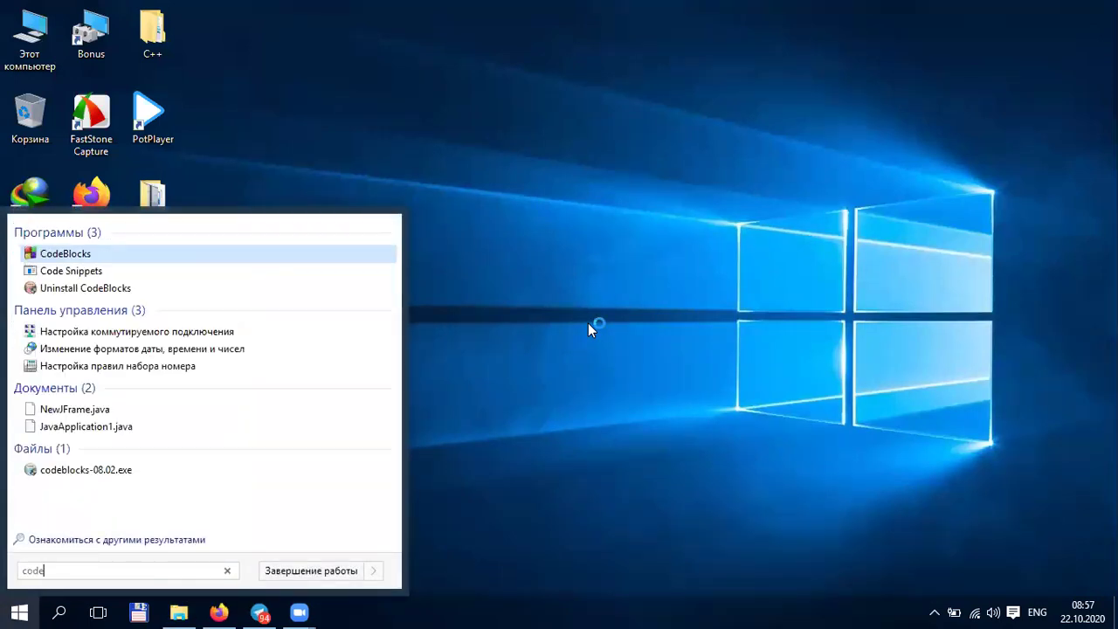
key(Return)
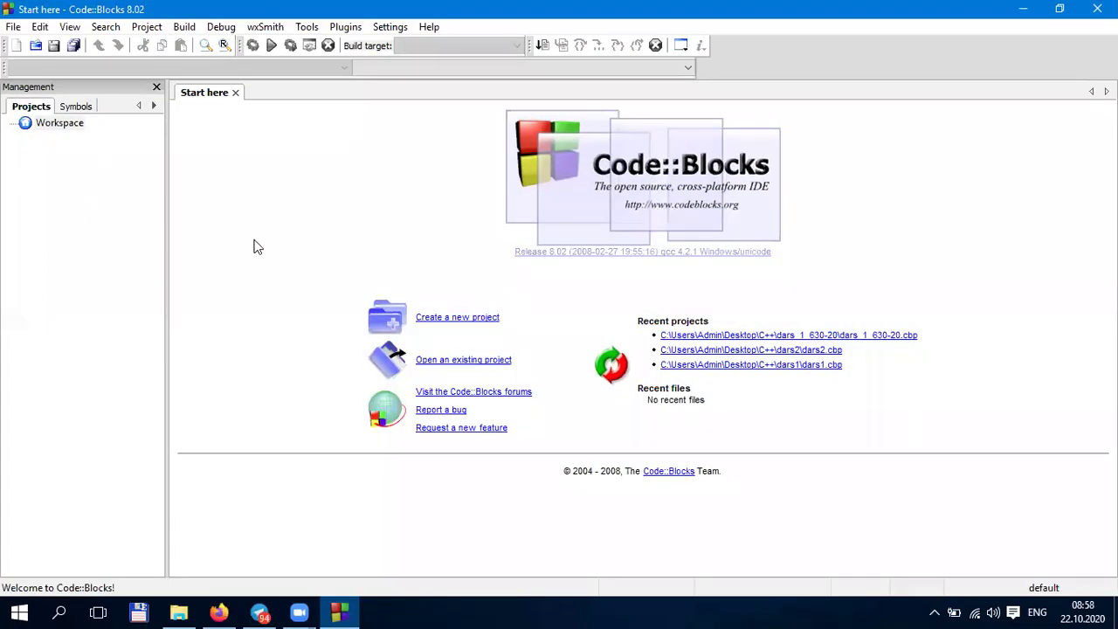
Hide and show the Management panel several times in a row, leaving it visible.
click(68, 27)
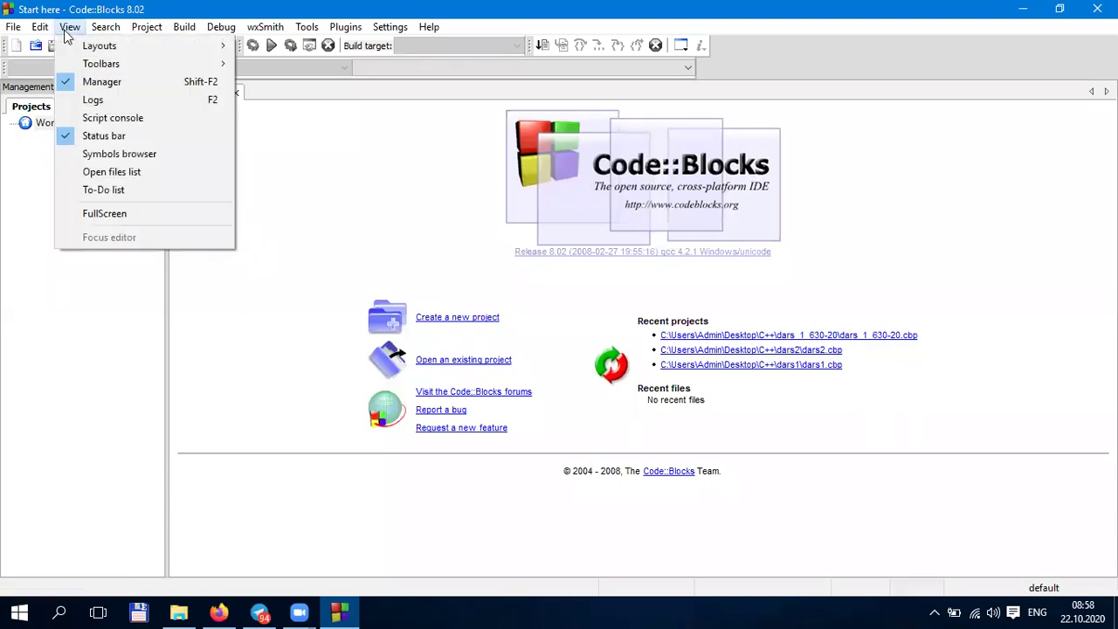
click(119, 86)
click(69, 27)
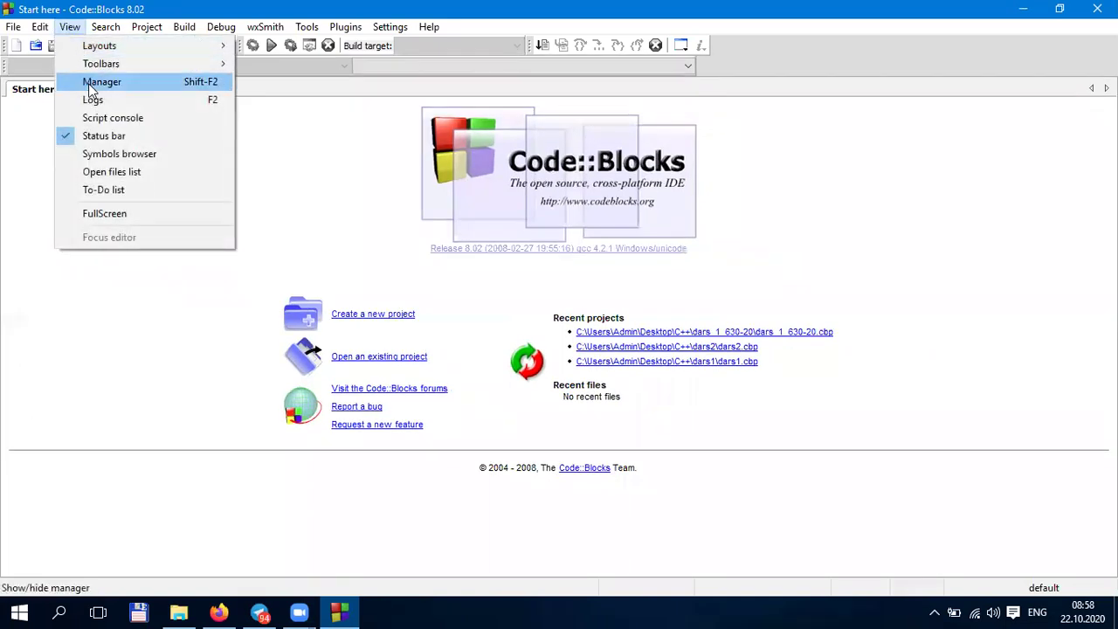
click(101, 81)
click(69, 27)
click(91, 81)
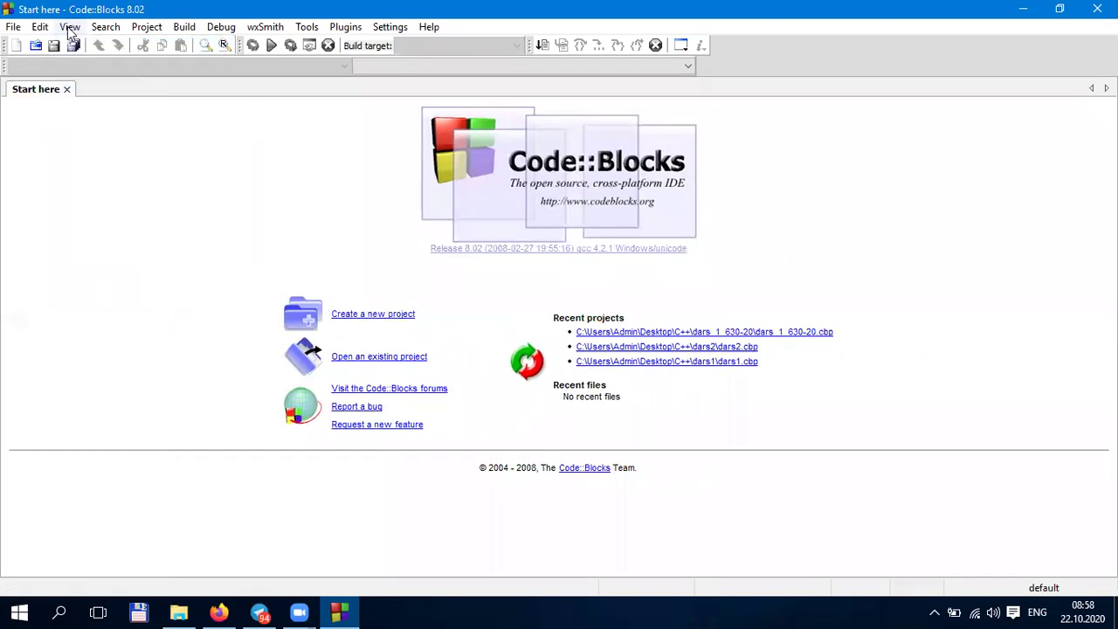
click(69, 27)
click(89, 83)
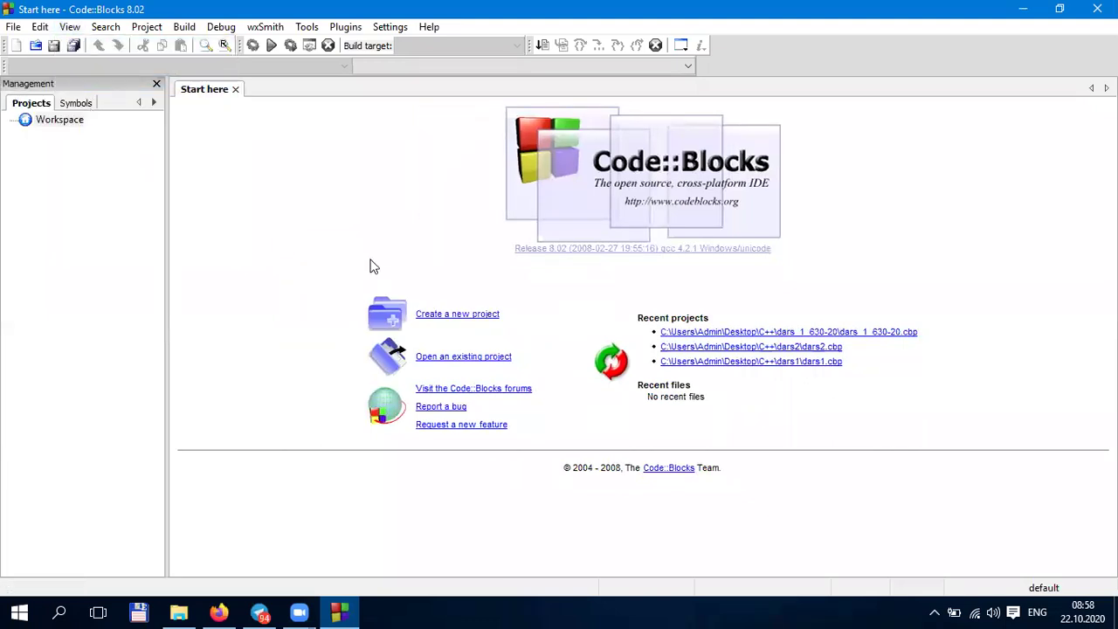
key(shift+F2)
key(shift+F2)
key(shift+F2)
key(shift+F2)
key(shift+F2)
key(shift+F2)
Open the recent project dars_1_630-20 and open main.cpp from its Sources folder.
click(672, 333)
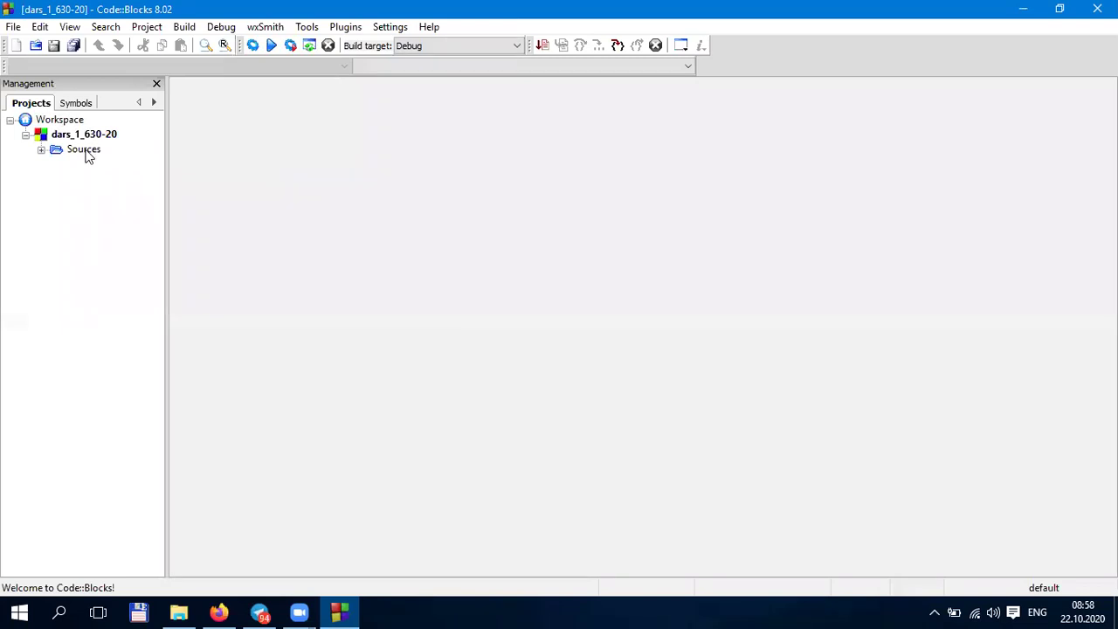
key(shift+F2)
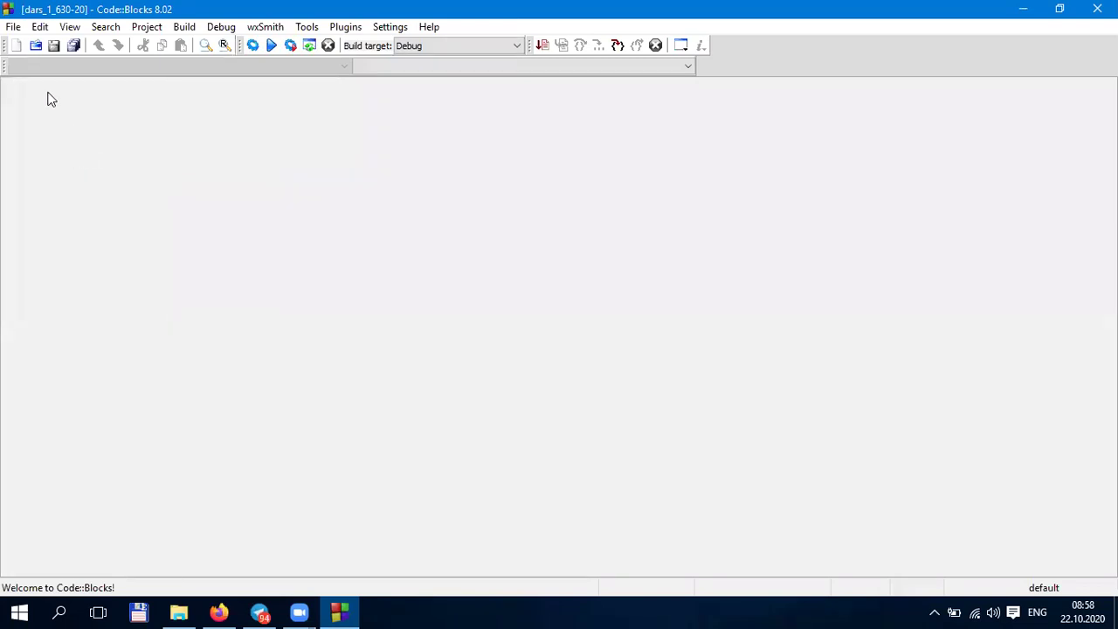
key(shift+F2)
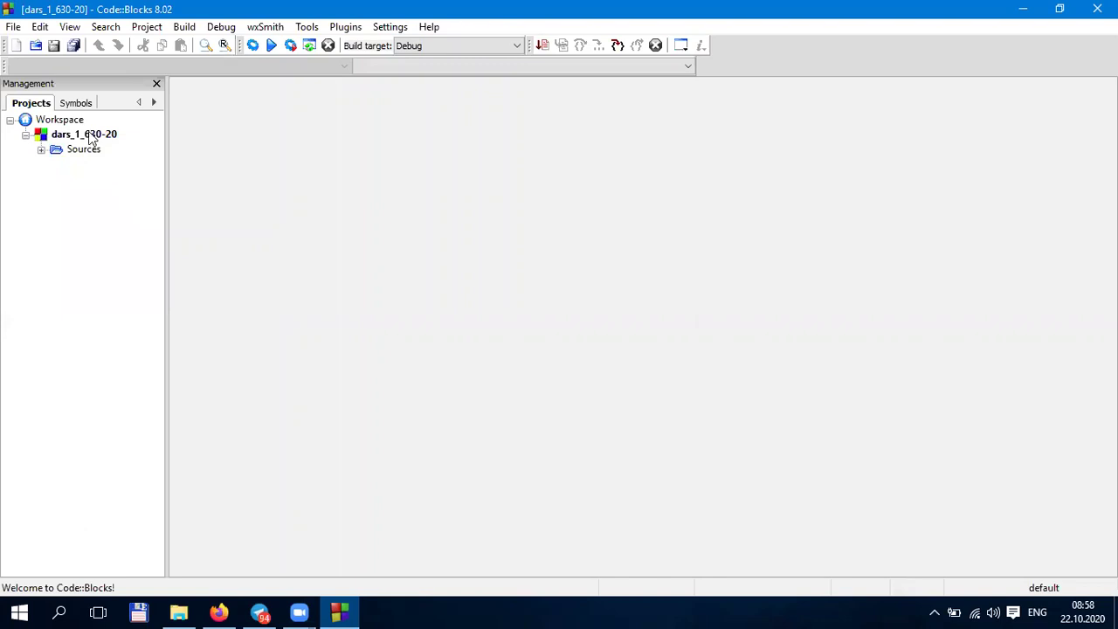
double_click(62, 152)
double_click(77, 168)
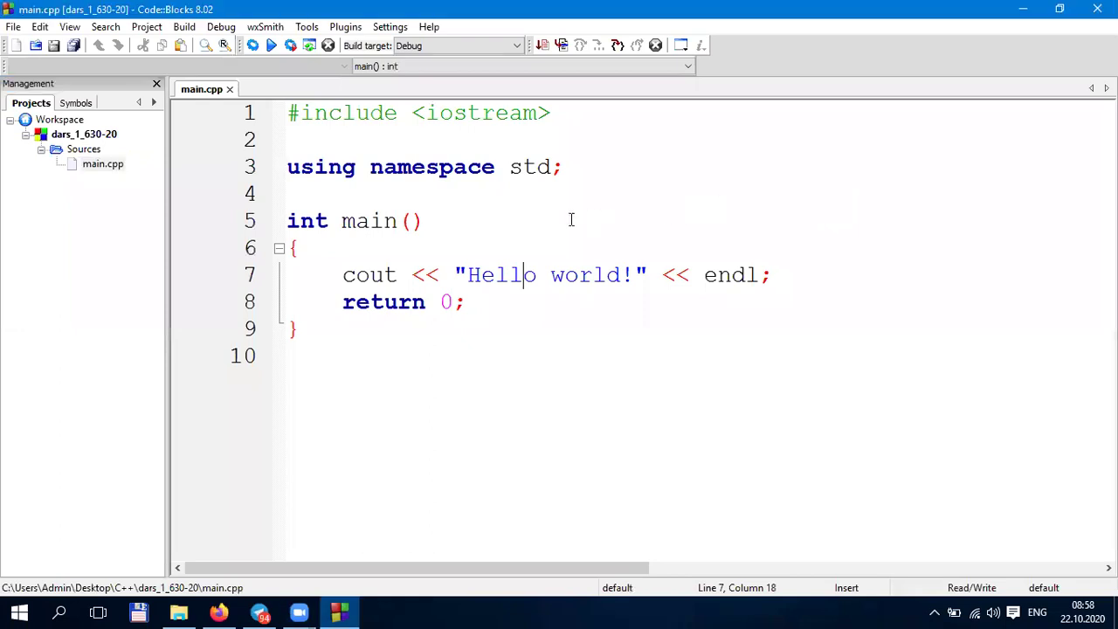
Build and run the dars_1_630-20 program, and move its console window over the middle of the editor.
click(405, 199)
key(F9)
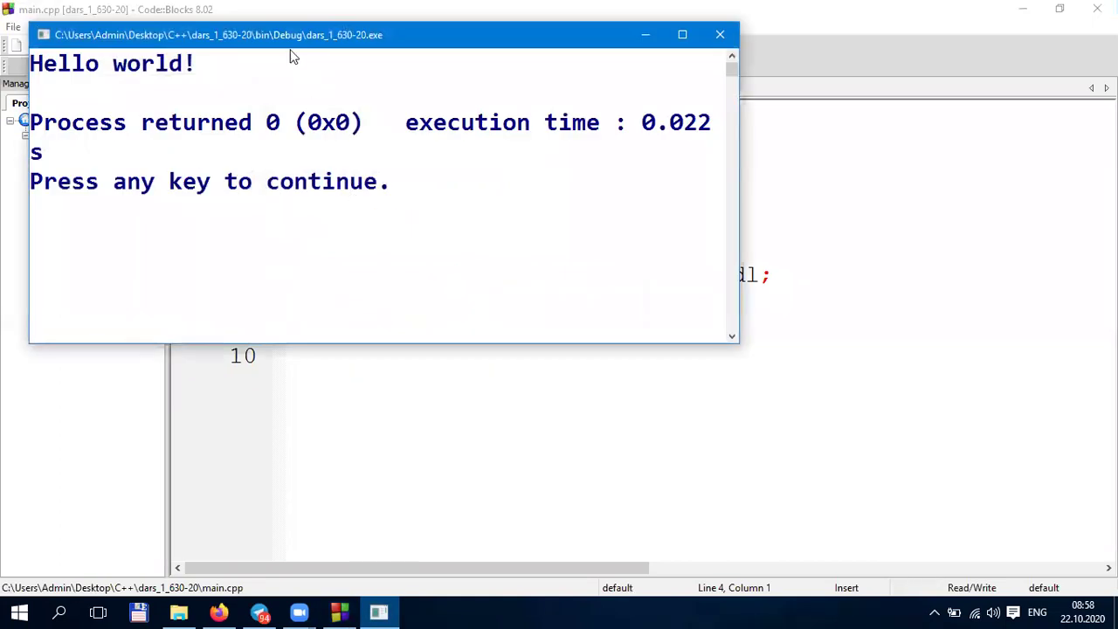
drag(281, 38, 455, 172)
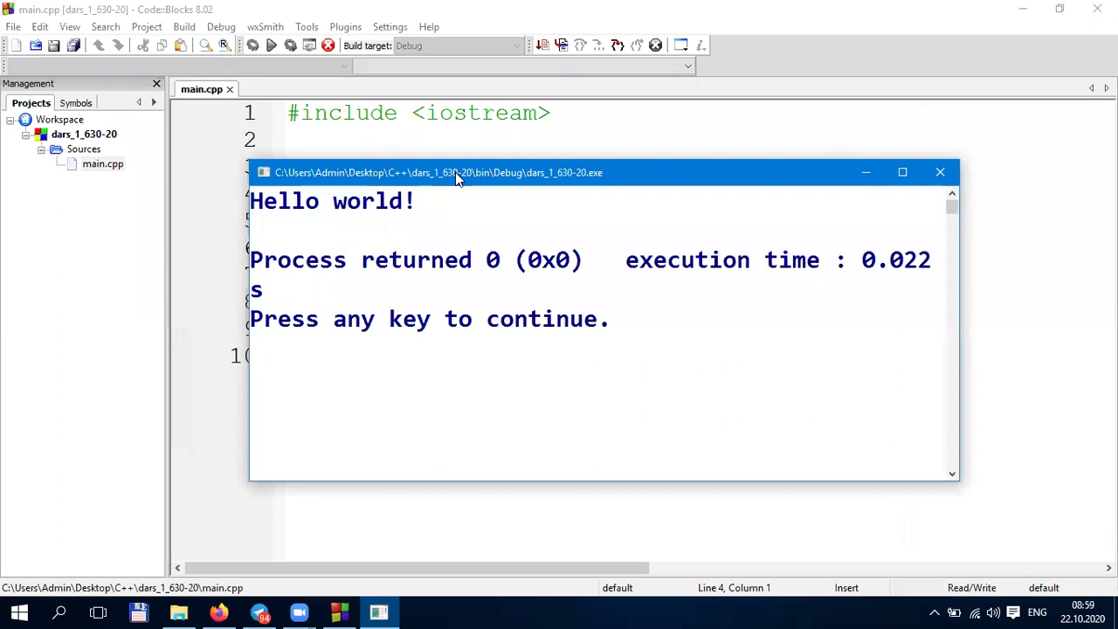
drag(455, 172, 457, 179)
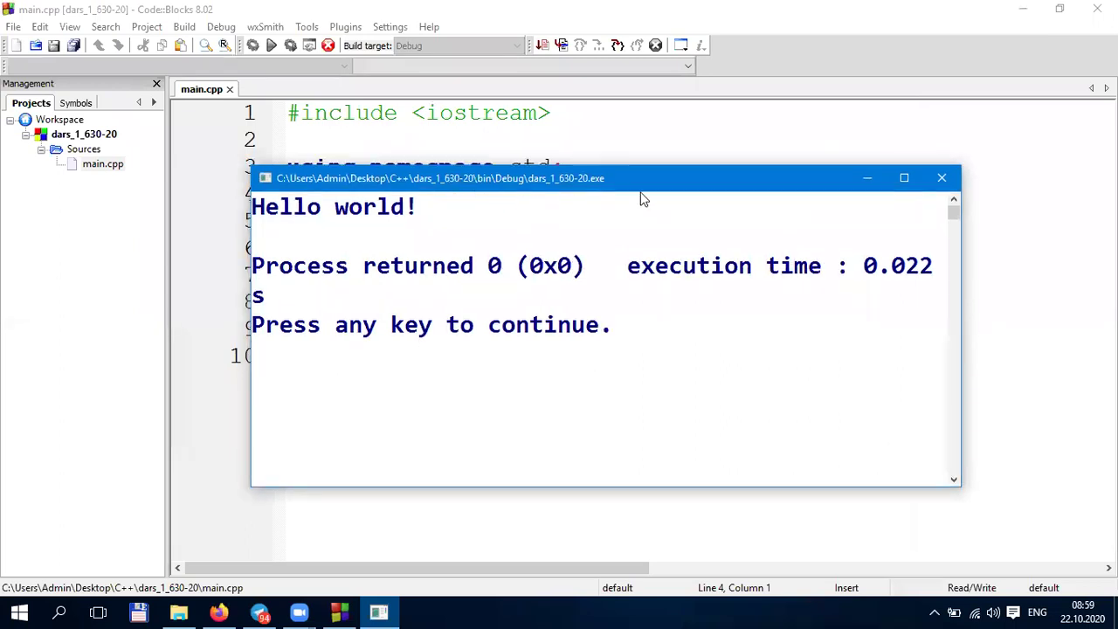
mouse_move(600, 178)
mouse_down()
mouse_move(598, 169)
mouse_move(588, 177)
mouse_up()
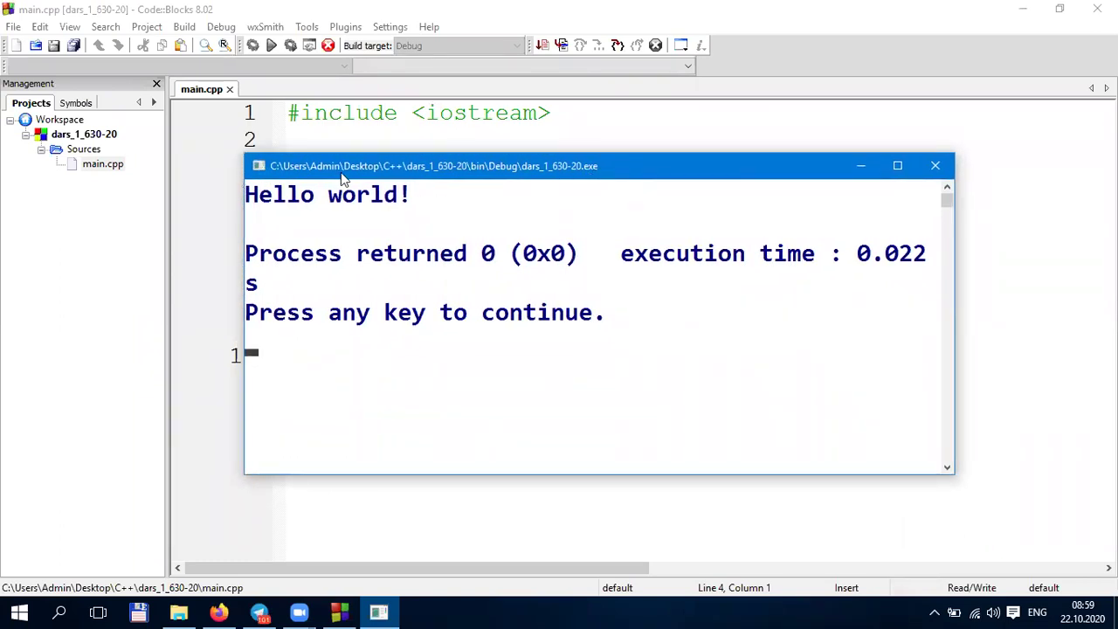
drag(377, 173, 375, 149)
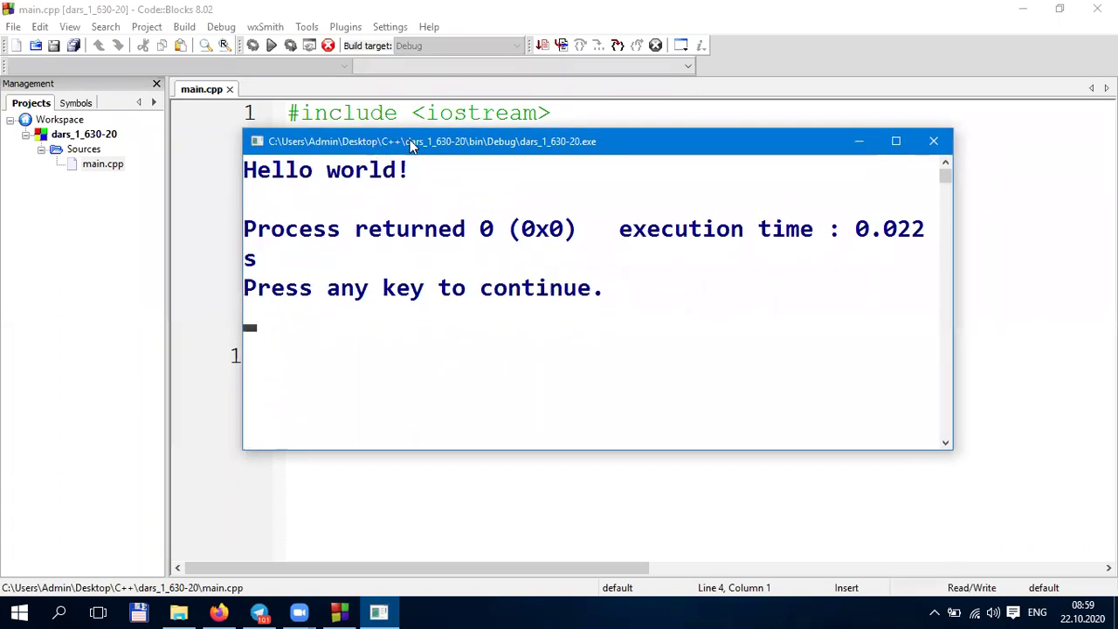
Open the console window's properties (Свойства) and set its font size to 28.
click(257, 143)
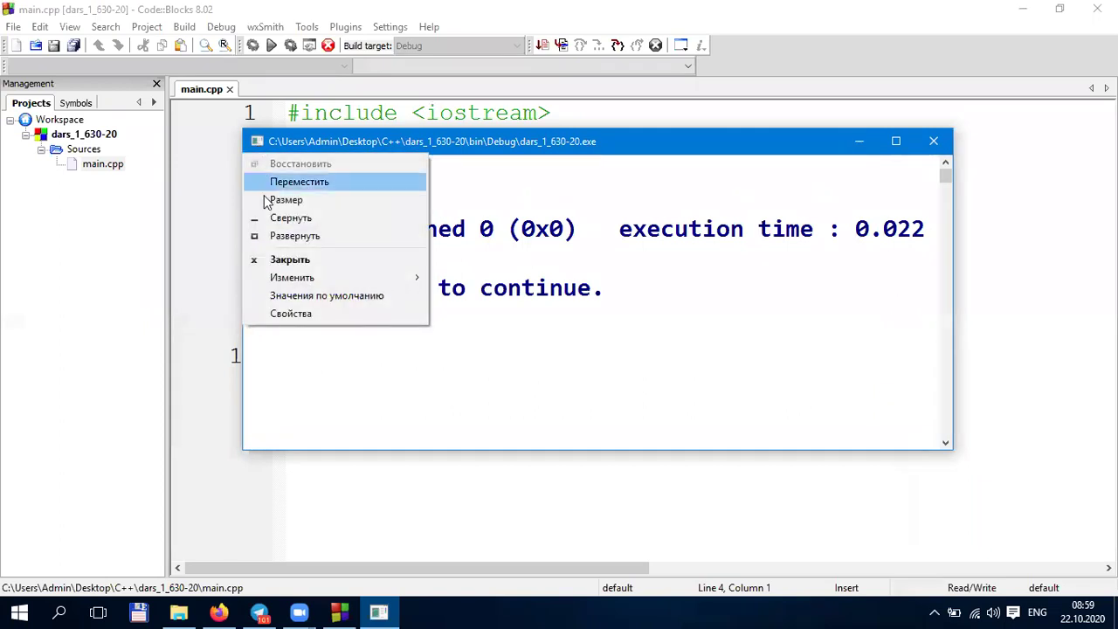
click(310, 314)
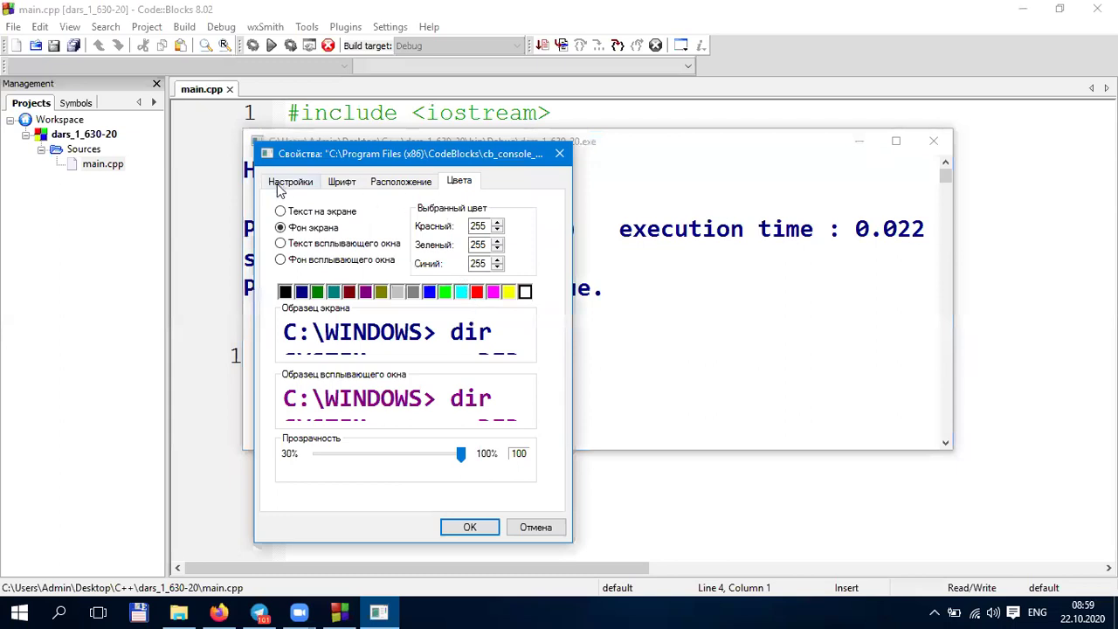
click(350, 185)
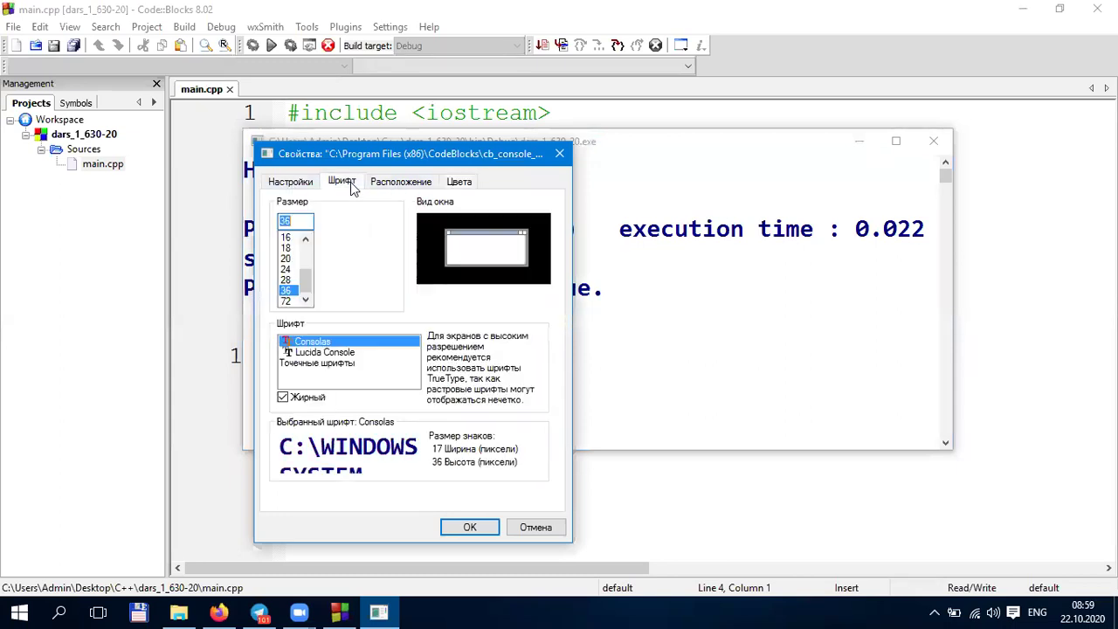
click(287, 279)
key(Up)
key(Up)
key(Down)
key(Down)
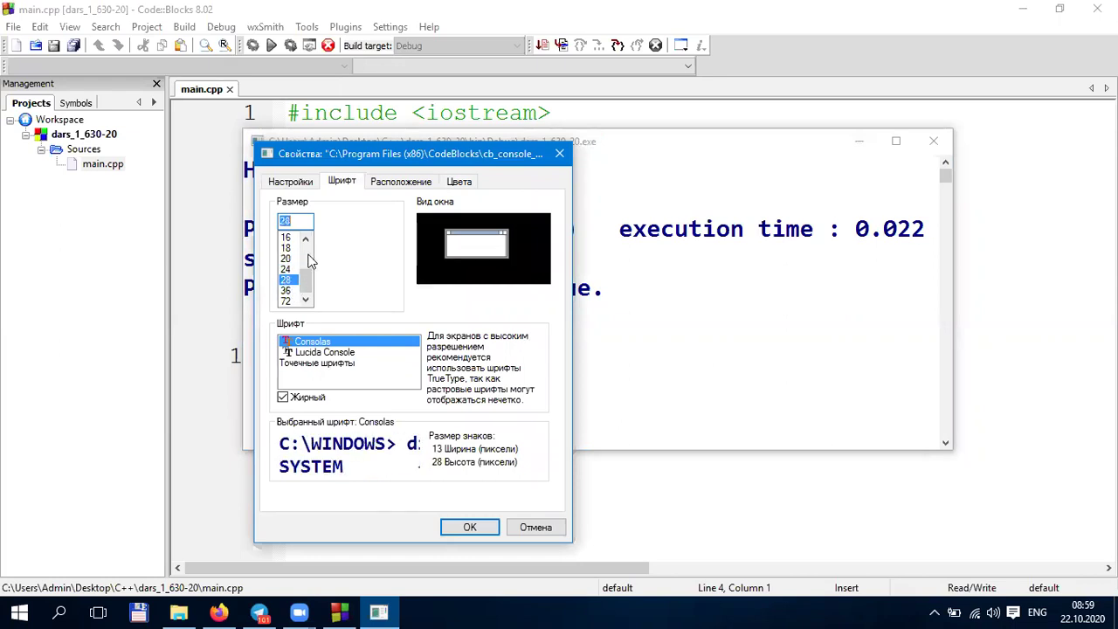
Check the console's window size settings, set the screen background to black and the screen text to white, and apply the properties.
click(388, 185)
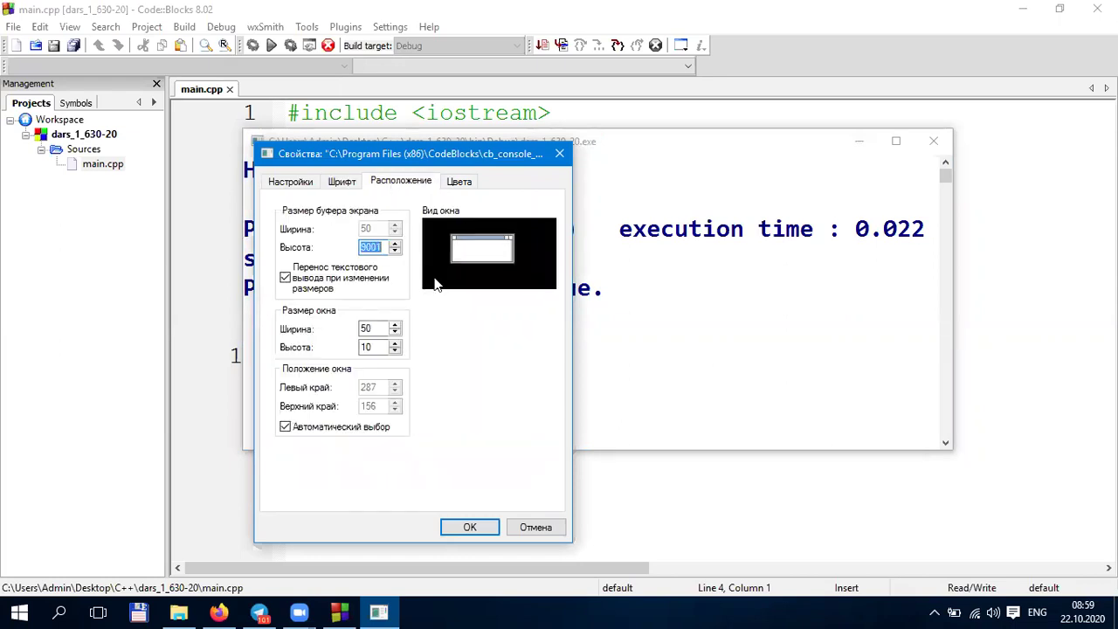
drag(375, 328, 356, 349)
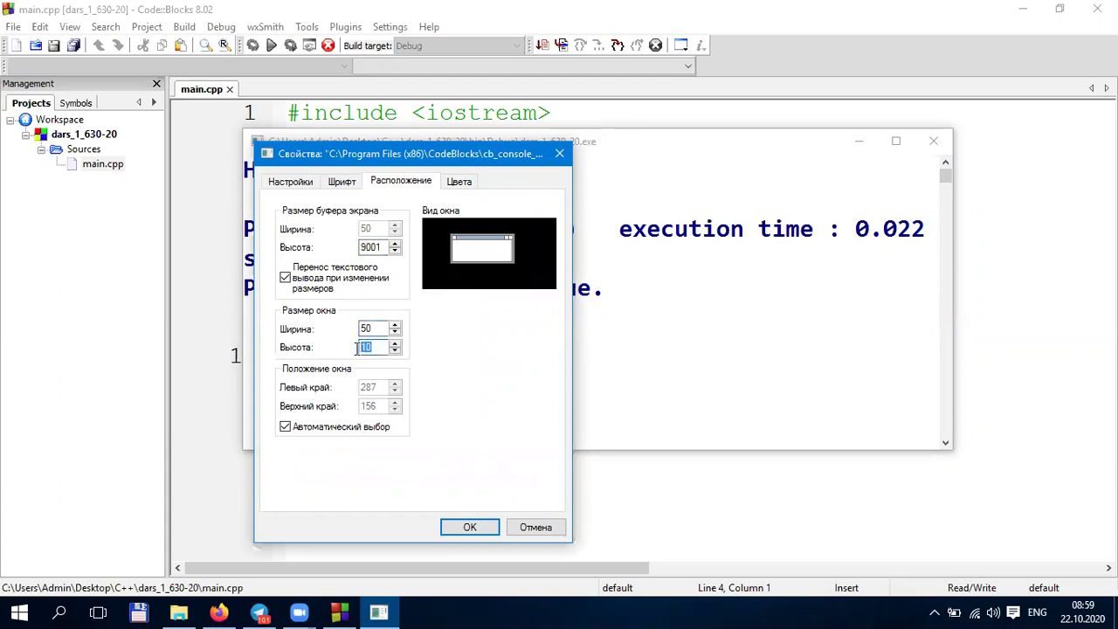
click(459, 181)
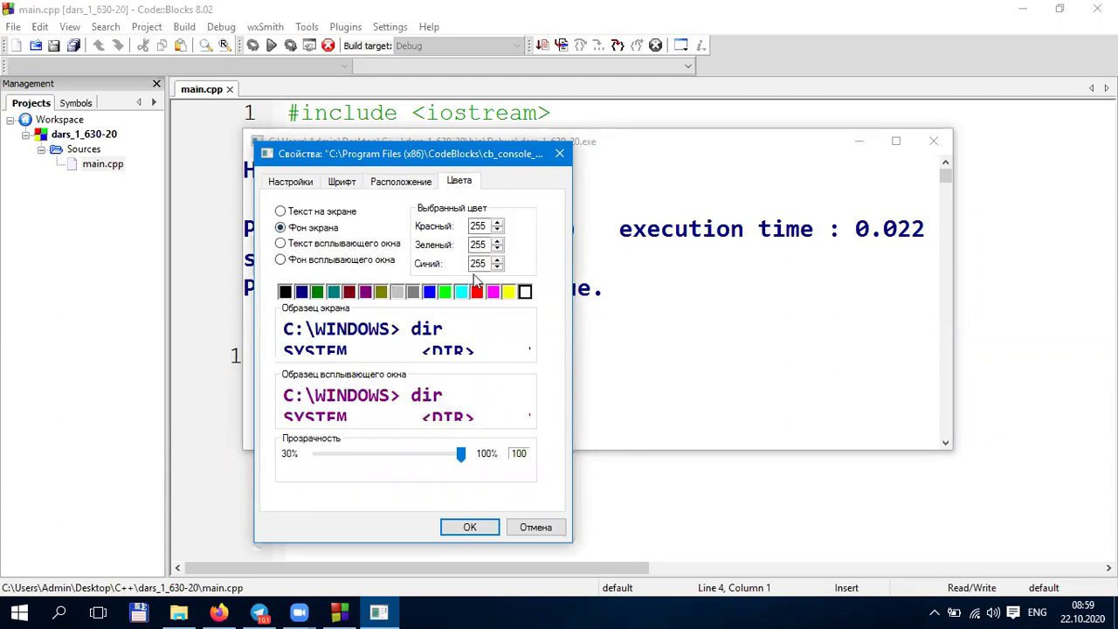
drag(434, 169, 596, 201)
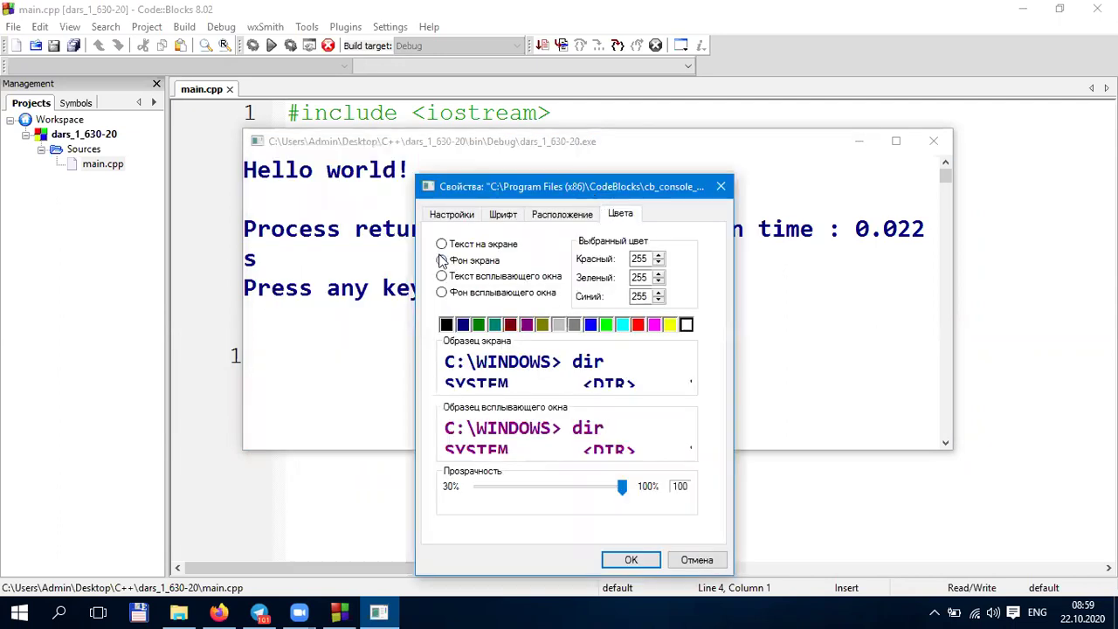
click(448, 325)
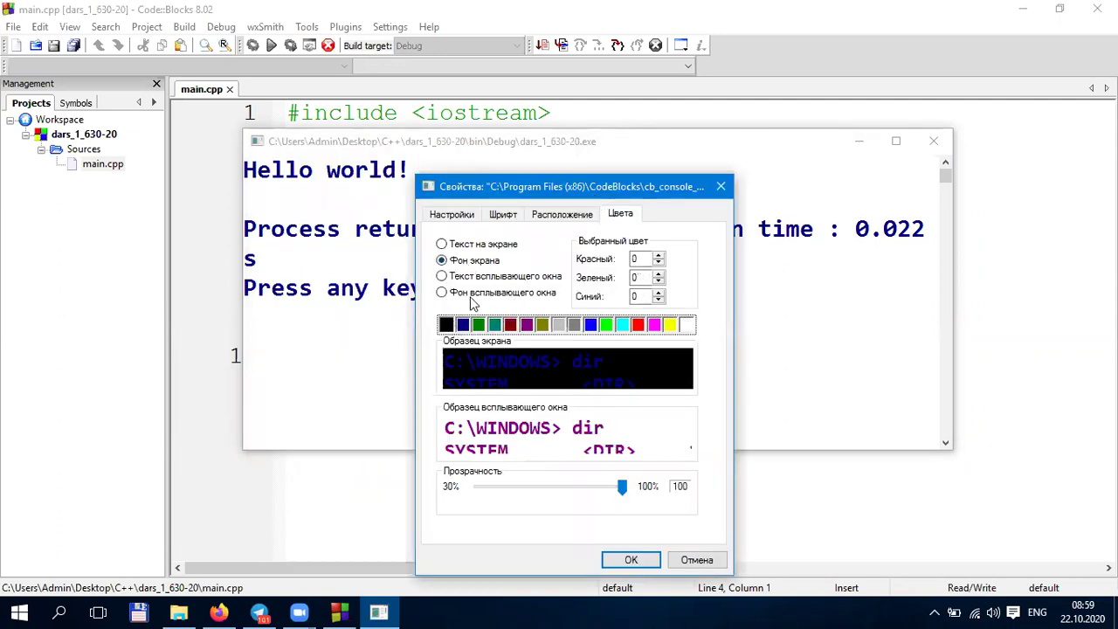
click(466, 246)
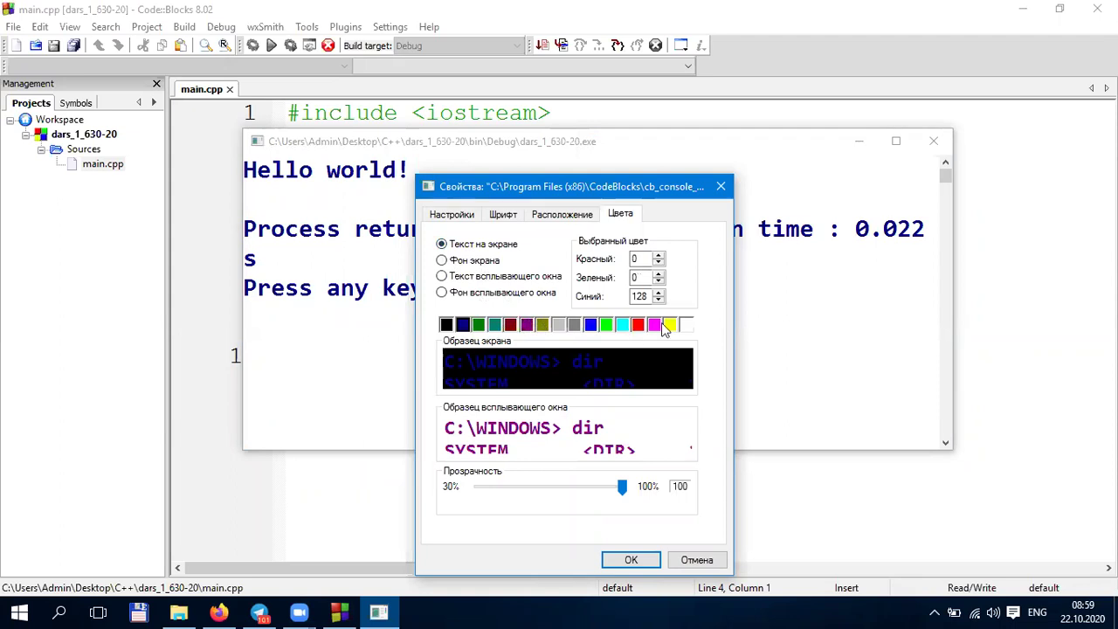
click(685, 325)
click(631, 560)
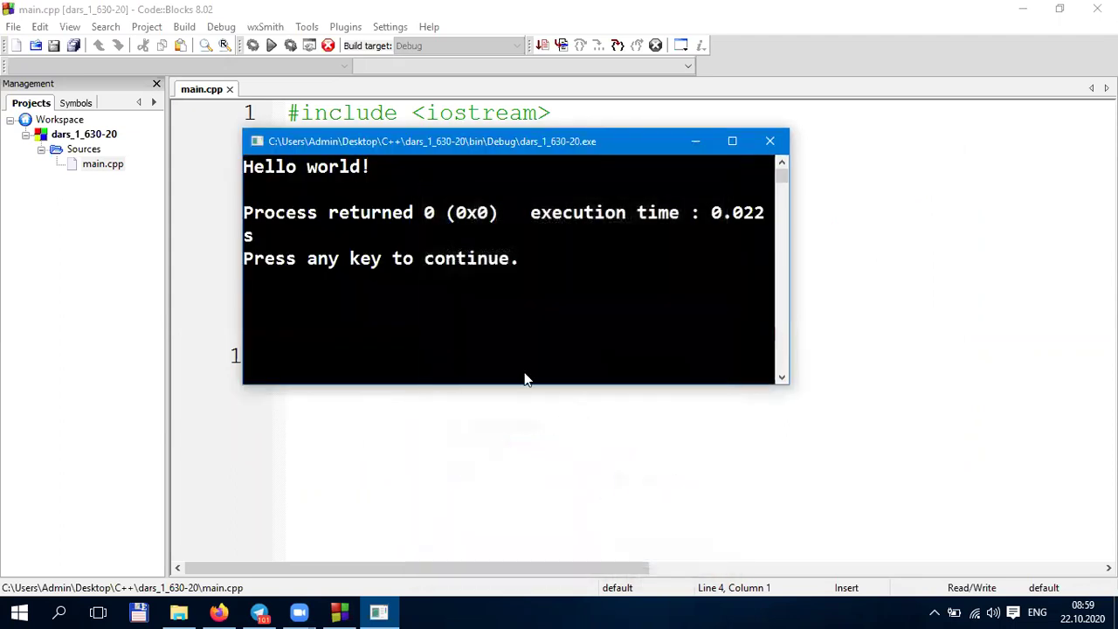